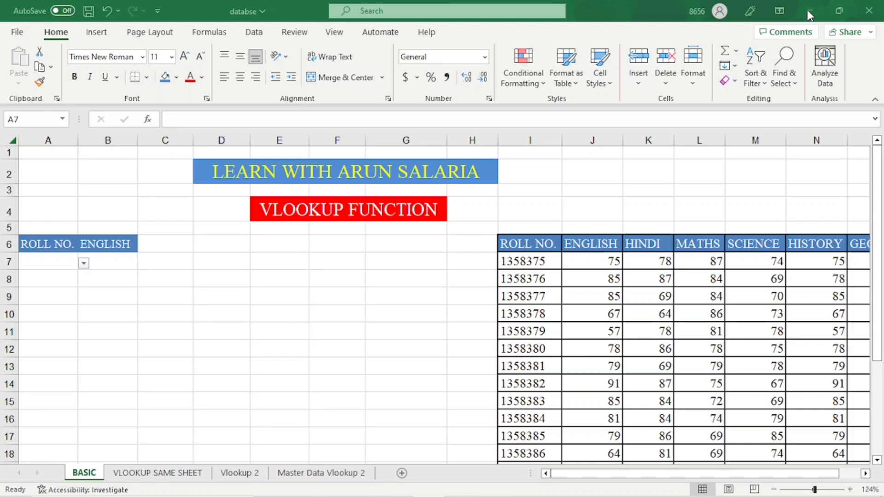
pyautogui.click(810, 15)
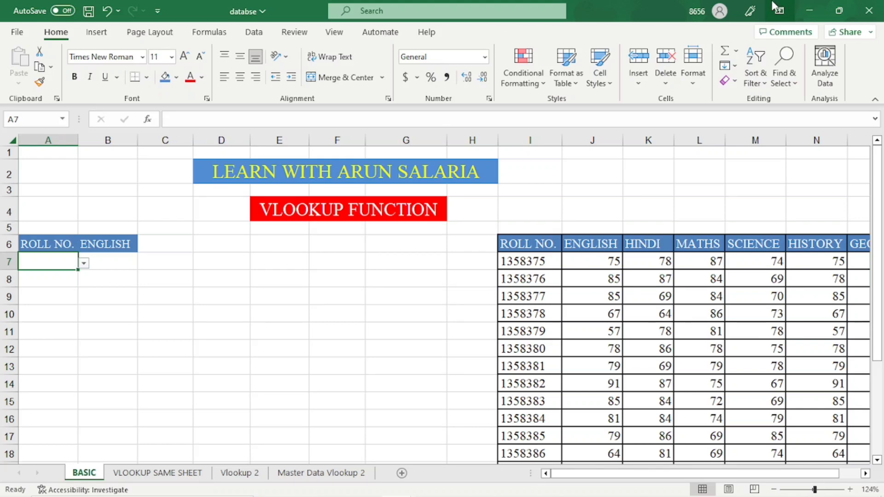
# - Examine the column headings of the marks table, from ROLL NO. across to GEOGRAPHY
pyautogui.click(455, 241)
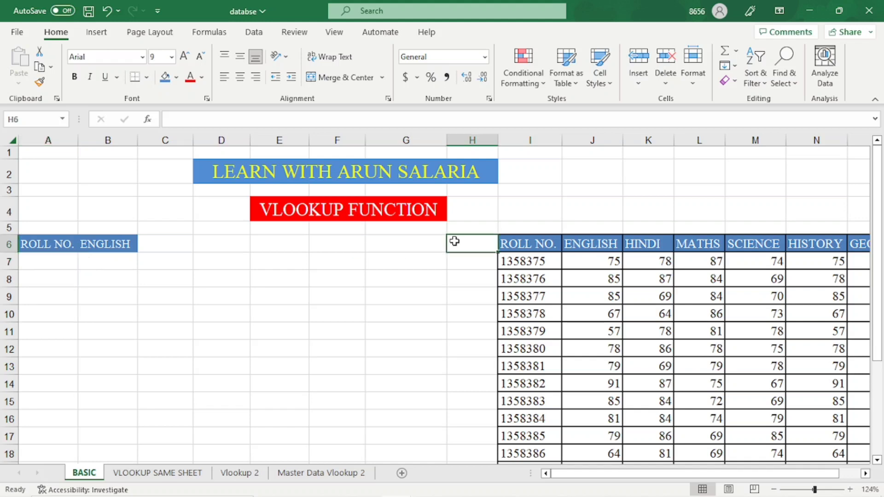
pyautogui.press('Left')
pyautogui.click(455, 241)
pyautogui.press('Right')
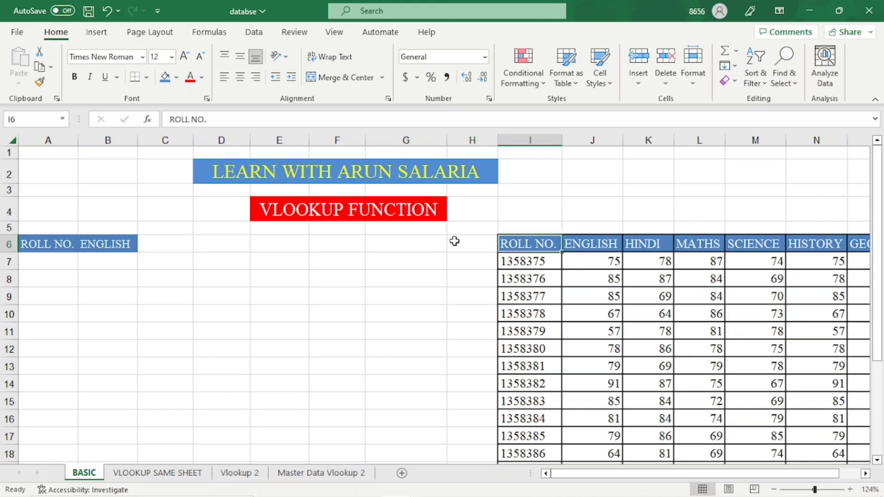
pyautogui.press('Right')
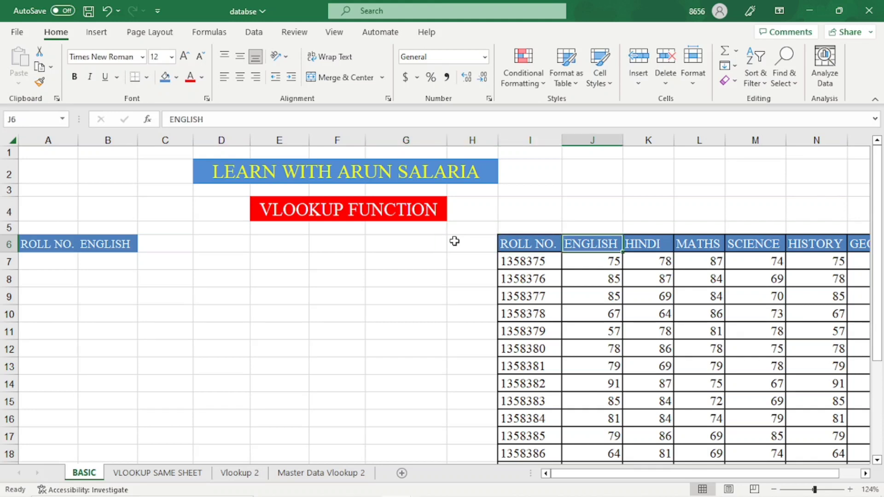
pyautogui.press('Right')
pyautogui.press('Right')
pyautogui.press('Right')
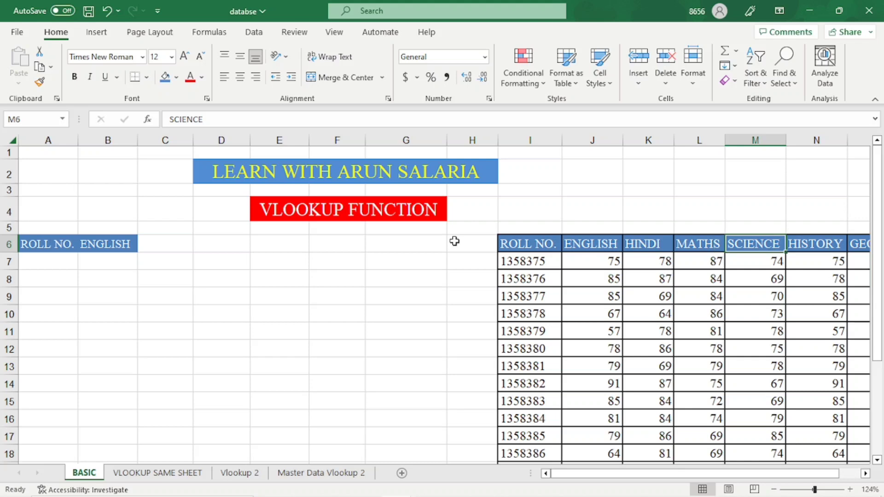
pyautogui.press('Right')
pyautogui.press('Right')
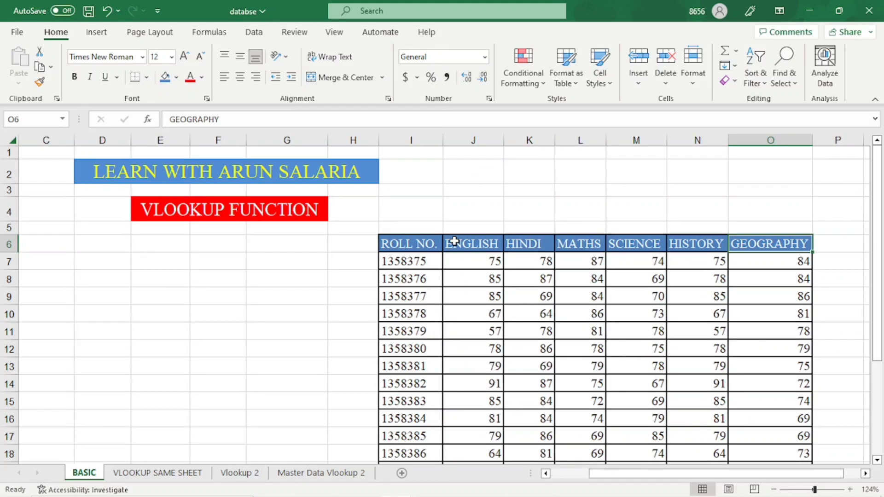
# - Review the marks table's rows down to the last student and back up to the heading row
pyautogui.press('Down')
pyautogui.press('Down')
pyautogui.press('Down')
pyautogui.press('Down')
pyautogui.press('Down')
pyautogui.press('Down')
pyautogui.press('Down')
pyautogui.press('Down')
pyautogui.press('Down')
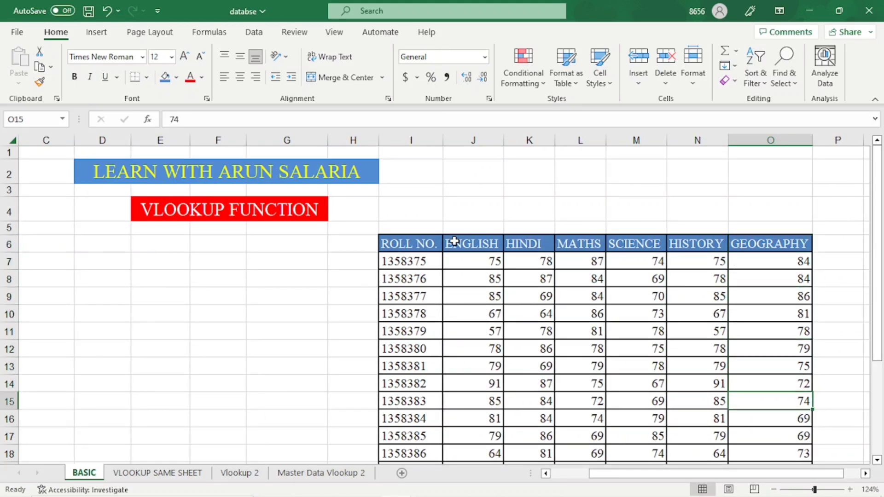
pyautogui.press('Down')
pyautogui.press('Down')
pyautogui.press('Down')
pyautogui.press('Down')
pyautogui.press('Down')
pyautogui.press('Down')
pyautogui.press('Down')
pyautogui.press('Down')
pyautogui.press('Down')
pyautogui.press('Down')
pyautogui.press('Down')
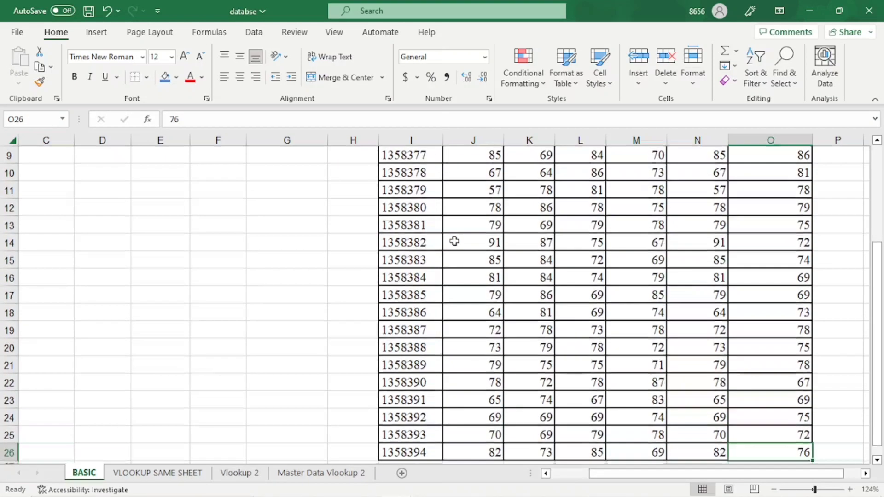
pyautogui.press('Down')
pyautogui.press('Down')
pyautogui.press('Down')
pyautogui.press('Down')
pyautogui.press('Down')
pyautogui.press('Down')
pyautogui.press('Down')
pyautogui.press('Up')
pyautogui.press('Up')
pyautogui.press('Up')
pyautogui.press('Up')
pyautogui.press('Up')
pyautogui.press('Up')
pyautogui.press('Up')
pyautogui.press('Up')
pyautogui.press('Up')
pyautogui.press('Up')
pyautogui.press('Up')
pyautogui.press('Up')
pyautogui.press('Up')
pyautogui.press('Up')
pyautogui.press('Up')
pyautogui.press('Up')
pyautogui.press('Up')
pyautogui.press('Up')
pyautogui.press('Up')
pyautogui.press('Up')
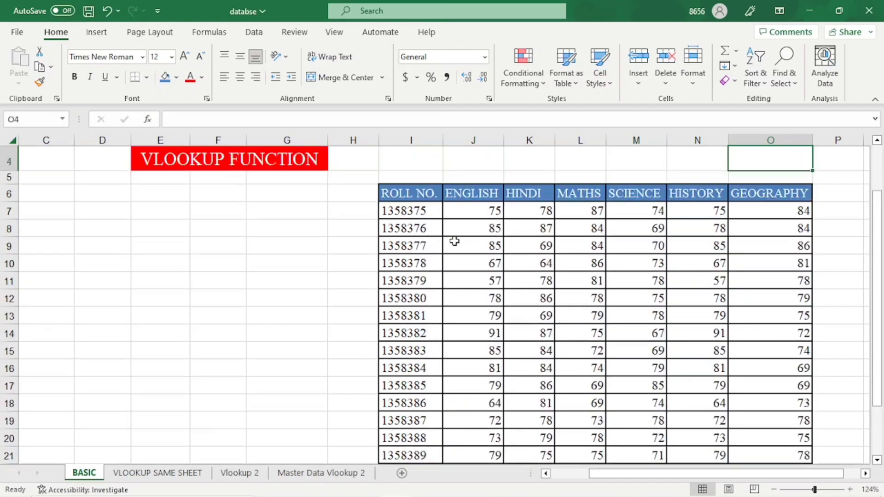
pyautogui.press('Up')
pyautogui.press('Down')
pyautogui.press('Down')
pyautogui.press('Down')
# - Choose the third roll number offered in cell A7's list as the value to look up
pyautogui.press('Left')
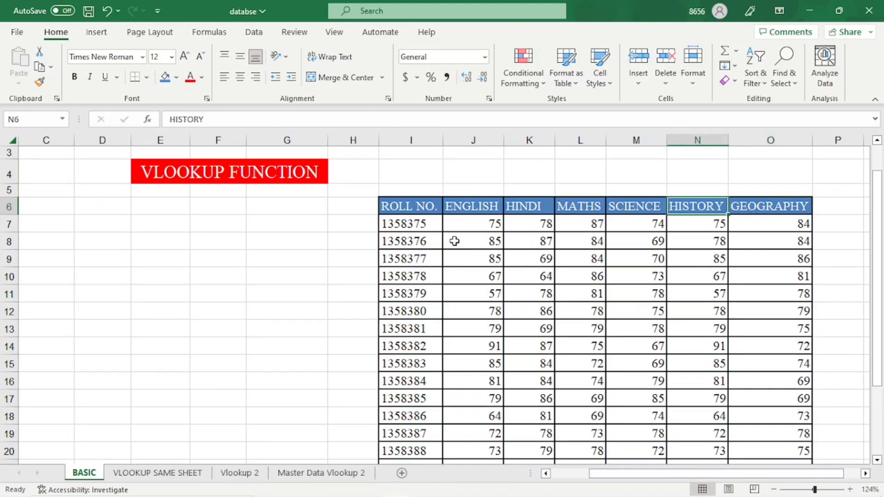
pyautogui.press('Left')
pyautogui.press('Left')
pyautogui.press('Left')
pyautogui.press('Left')
pyautogui.press('Left')
pyautogui.press('Left')
pyautogui.press('Left')
pyautogui.press('Left')
pyautogui.press('Left')
pyautogui.press('Left')
pyautogui.press('Left')
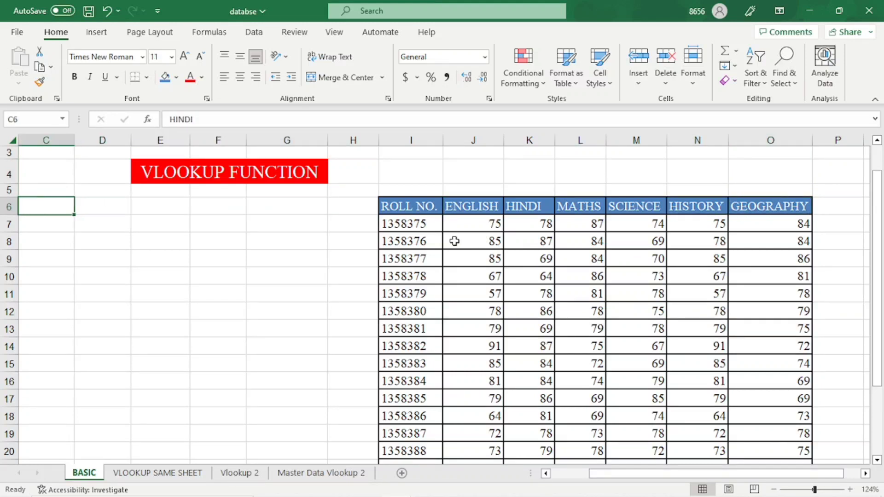
pyautogui.press('Left')
pyautogui.press('Left')
pyautogui.press('Down')
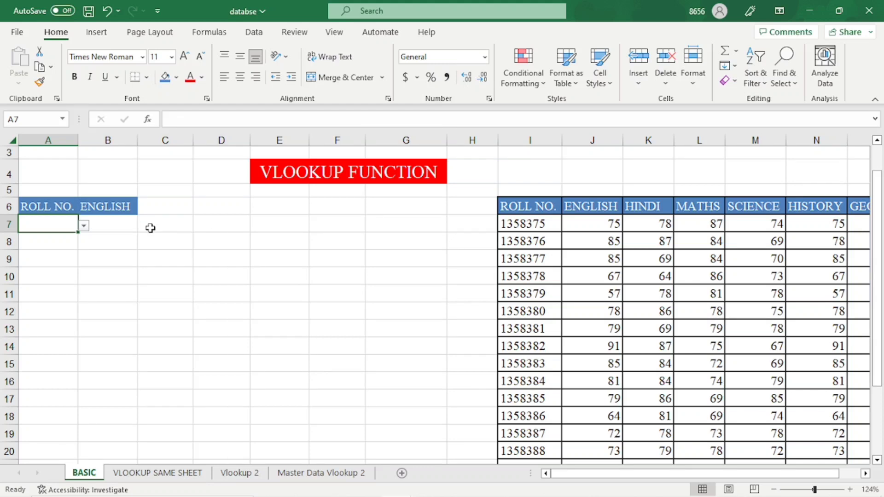
pyautogui.click(84, 226)
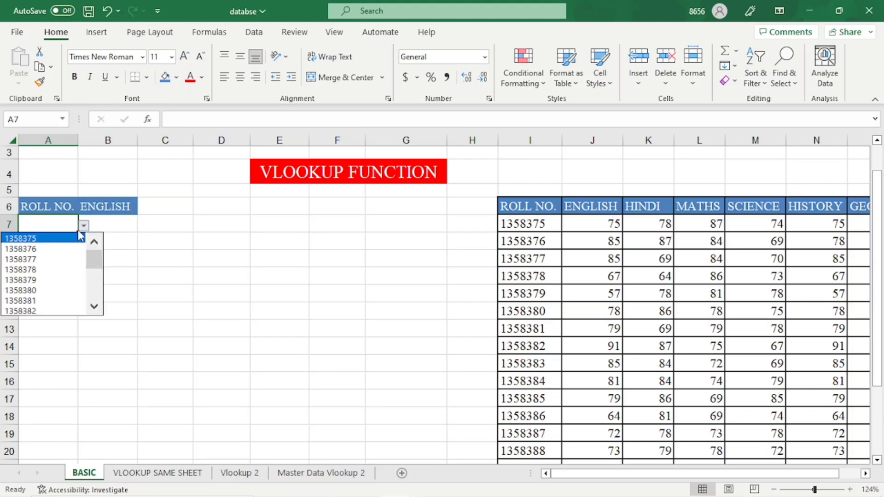
pyautogui.click(49, 259)
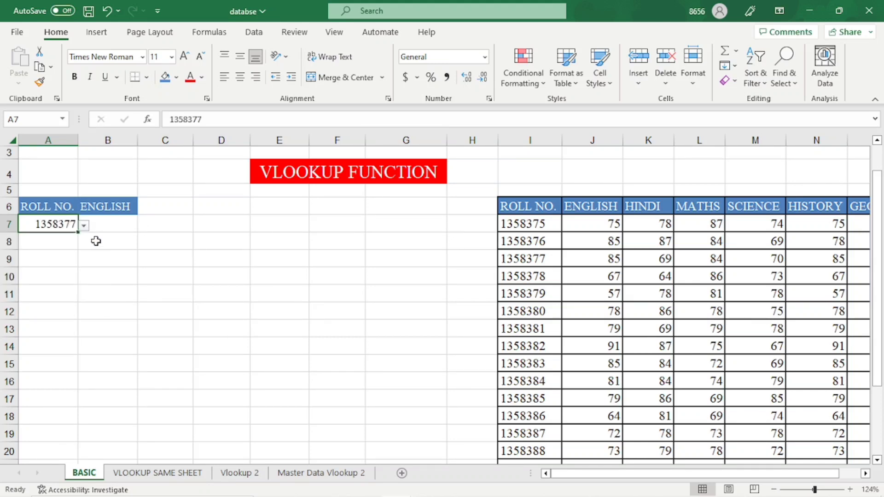
# - Begin a VLOOKUP formula in cell B7 under ENGLISH, with A7 as the lookup value
pyautogui.click(108, 225)
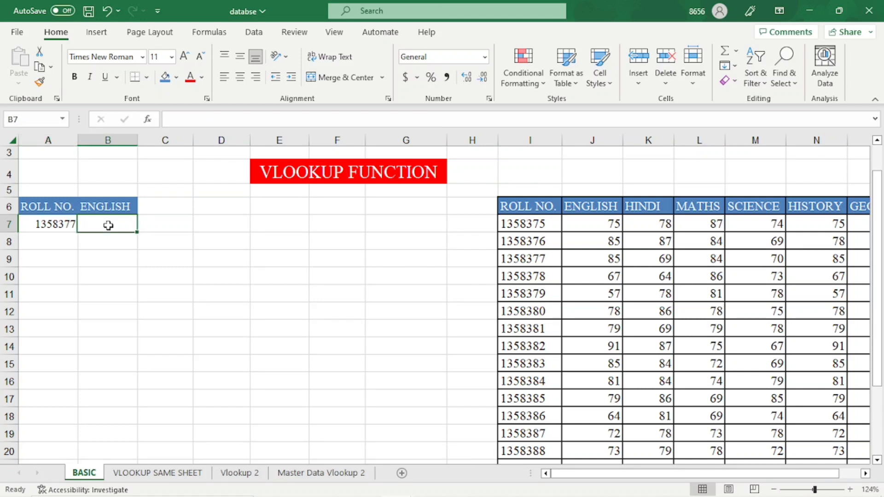
pyautogui.write('=')
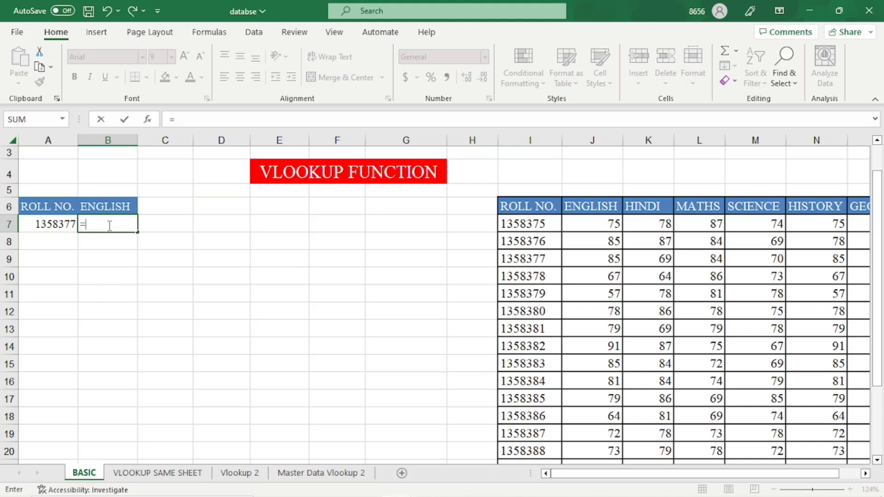
pyautogui.write('VLO')
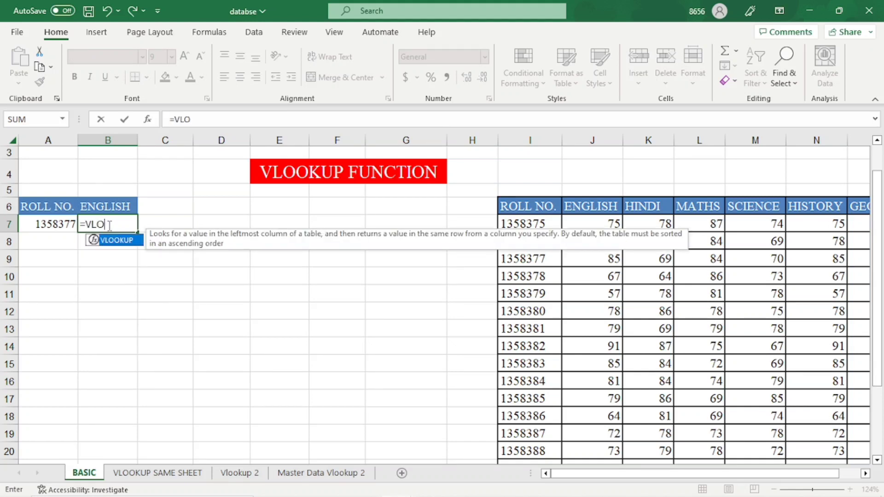
pyautogui.doubleClick(108, 240)
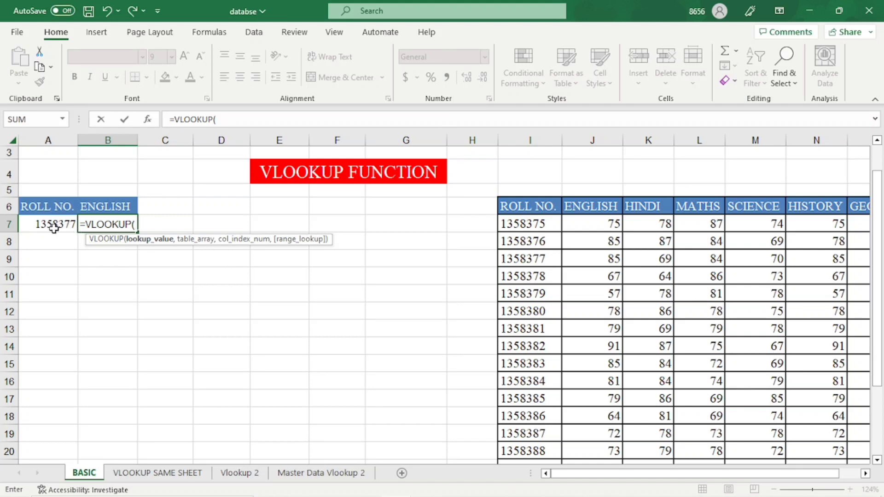
pyautogui.click(28, 223)
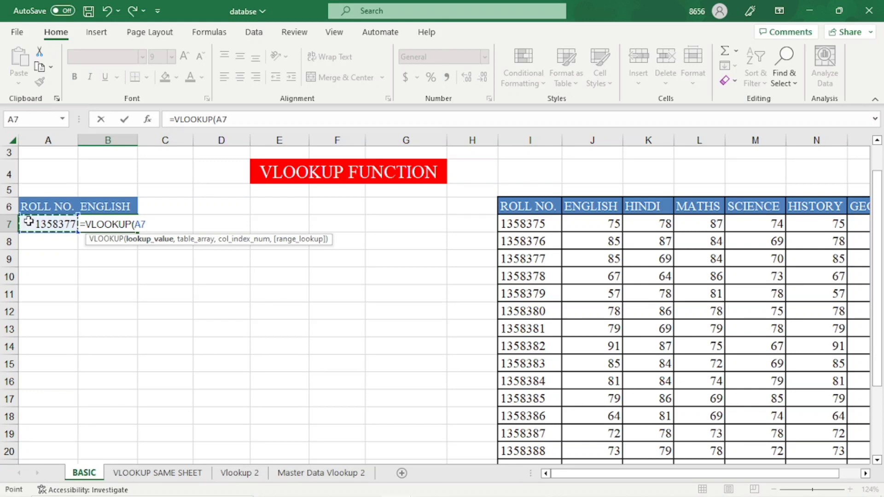
pyautogui.write(',')
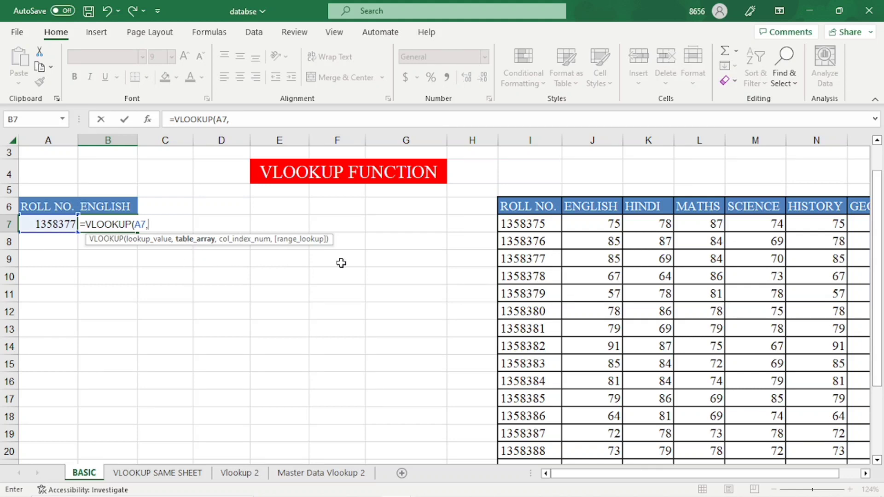
# - Set the VLOOKUP table array to the whole marks table, I6:O26
pyautogui.click(522, 201)
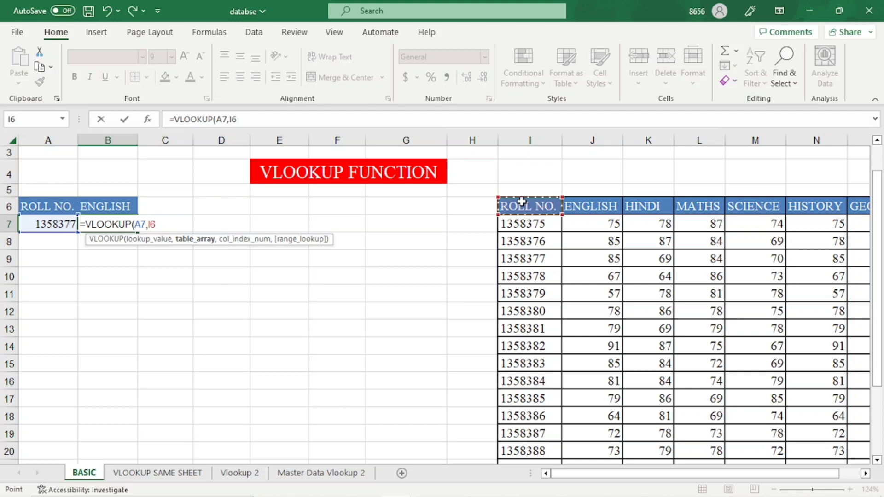
pyautogui.hotkey('ctrl', 'shift', 'Down')
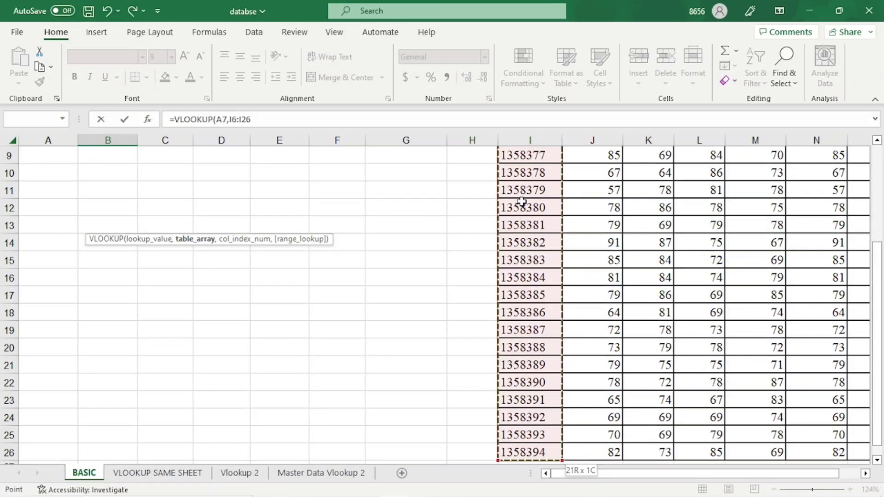
pyautogui.hotkey('ctrl', 'shift', 'Right')
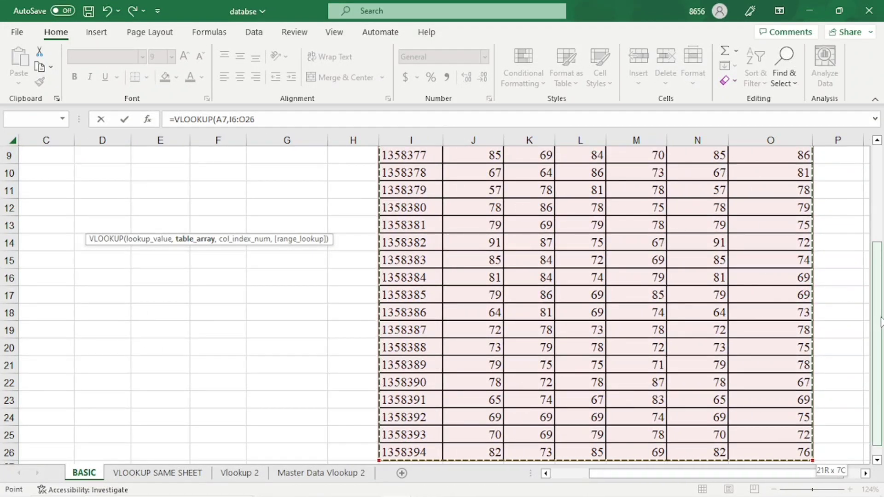
pyautogui.moveTo(877, 305); pyautogui.dragTo(877, 238)
pyautogui.moveTo(762, 474); pyautogui.dragTo(722, 482)
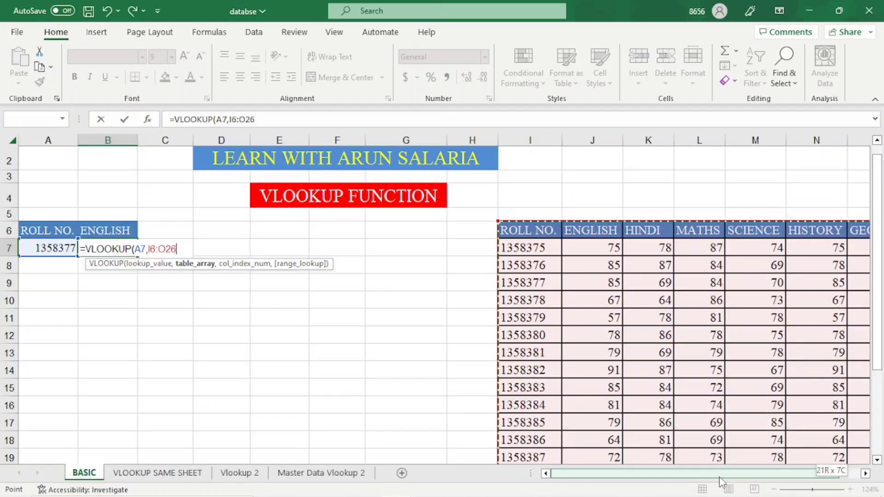
# - Complete the VLOOKUP formula with column index 2 and FALSE for an exact match, and enter it
pyautogui.write(',2')
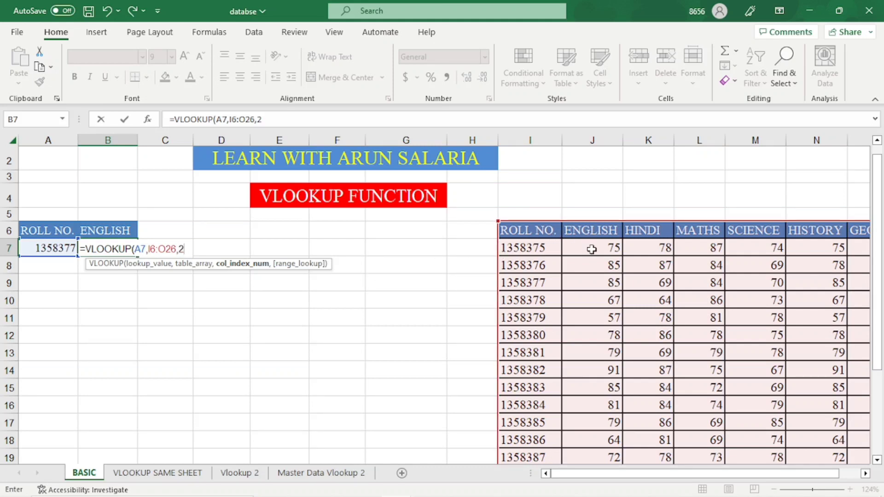
pyautogui.write(',')
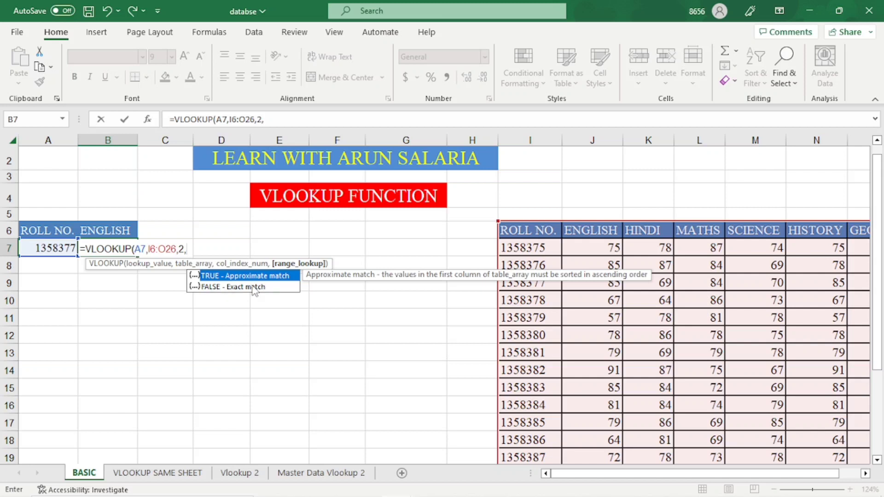
pyautogui.write('FALSE')
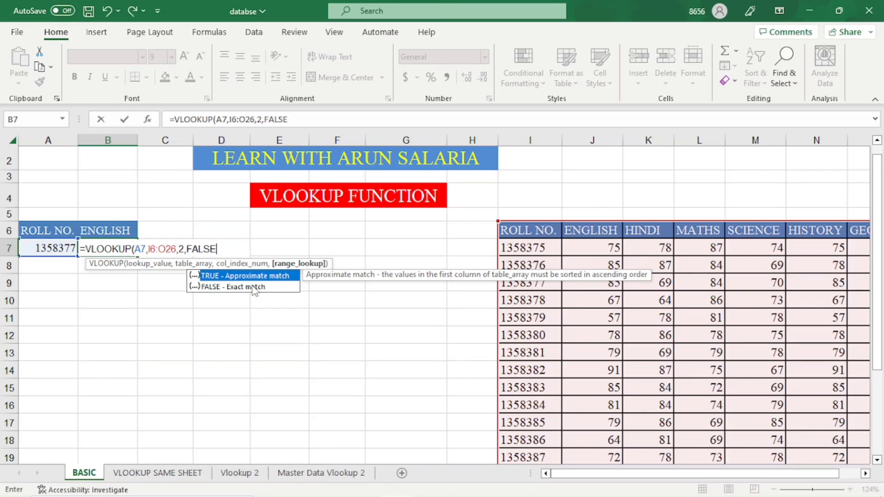
pyautogui.write(')')
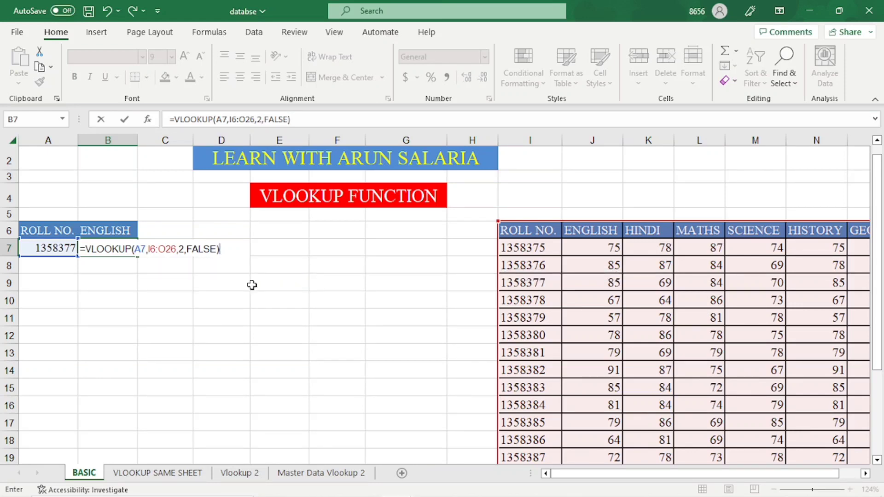
pyautogui.press('Return')
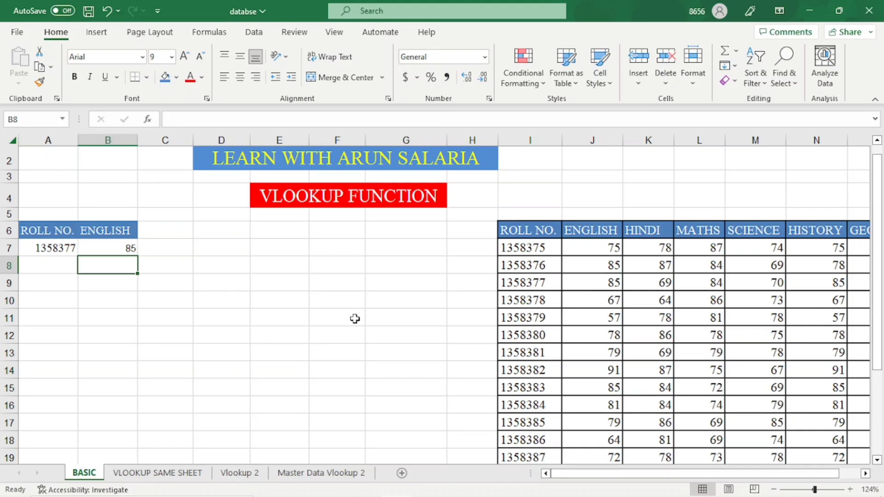
# - Test the lookup by setting A7 first to the roll number from row 14 and finally to the one from row 21
pyautogui.click(51, 249)
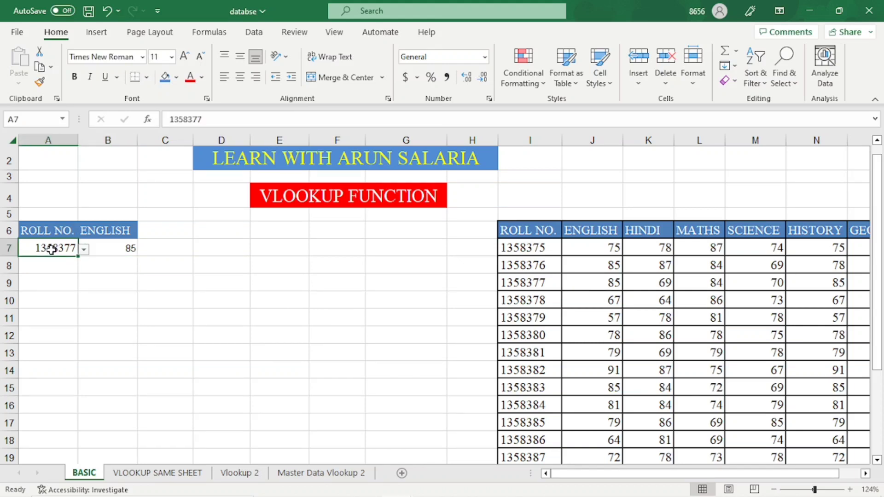
pyautogui.click(83, 251)
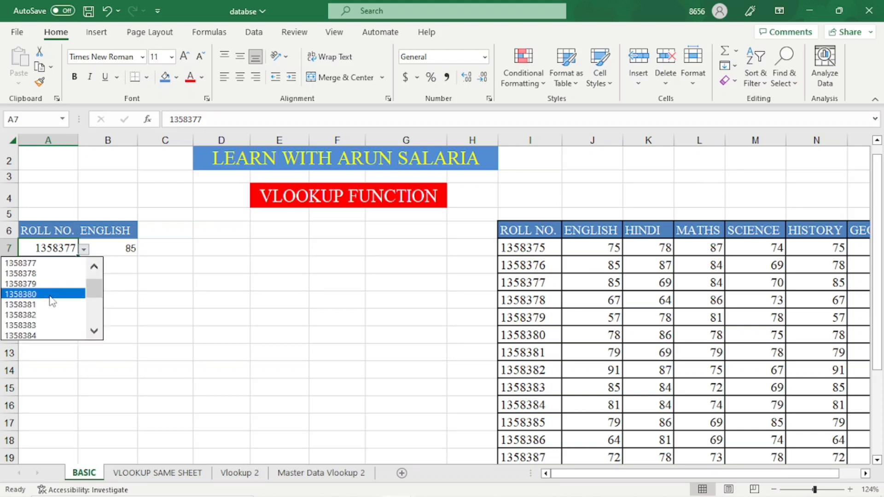
pyautogui.click(45, 316)
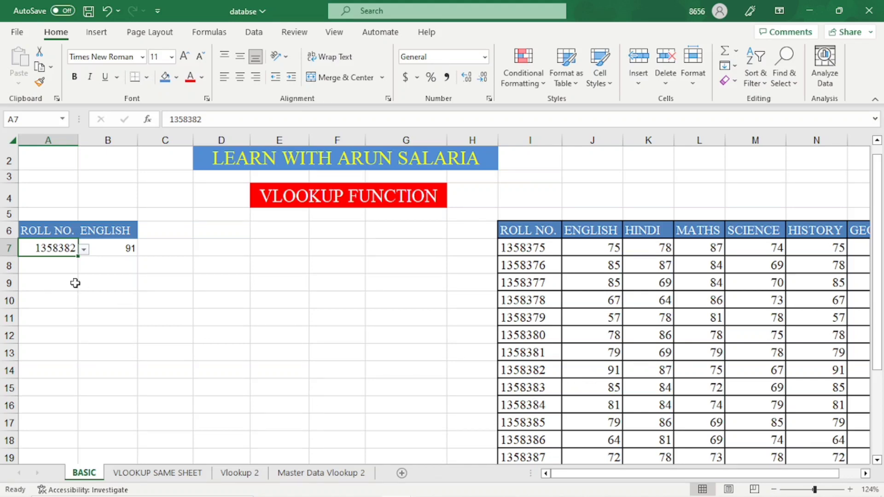
pyautogui.click(84, 249)
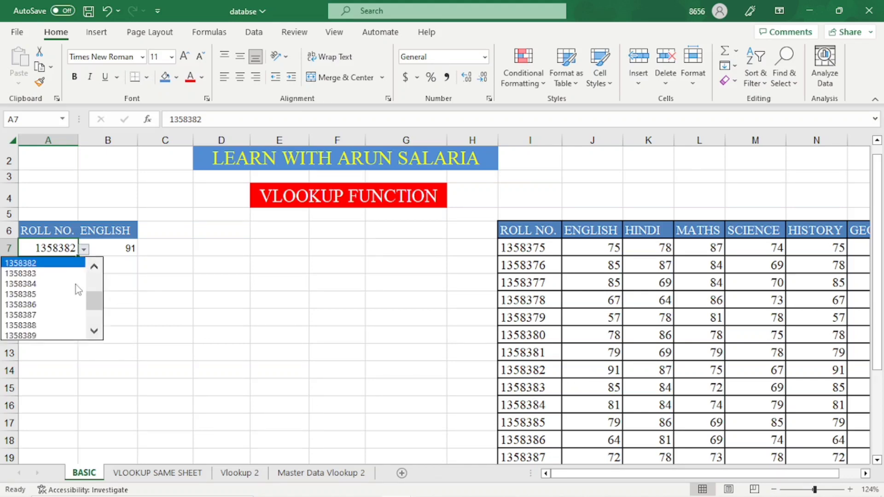
pyautogui.click(51, 335)
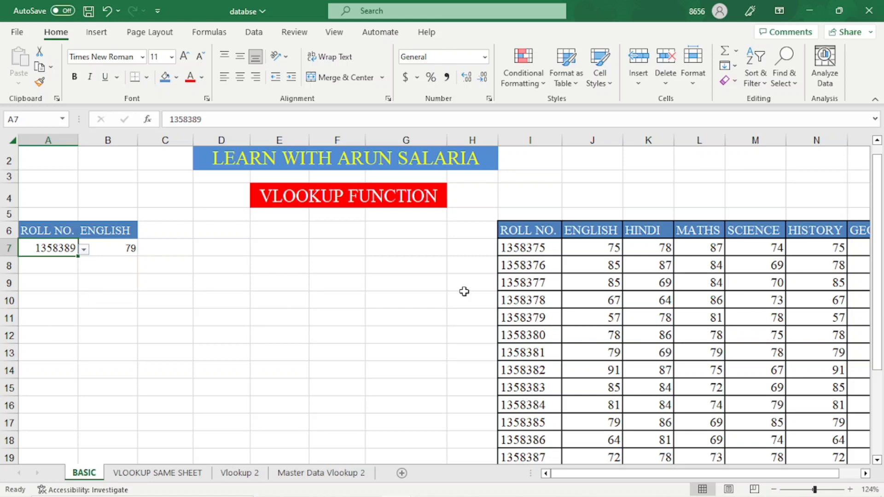
pyautogui.moveTo(880, 316); pyautogui.dragTo(881, 348)
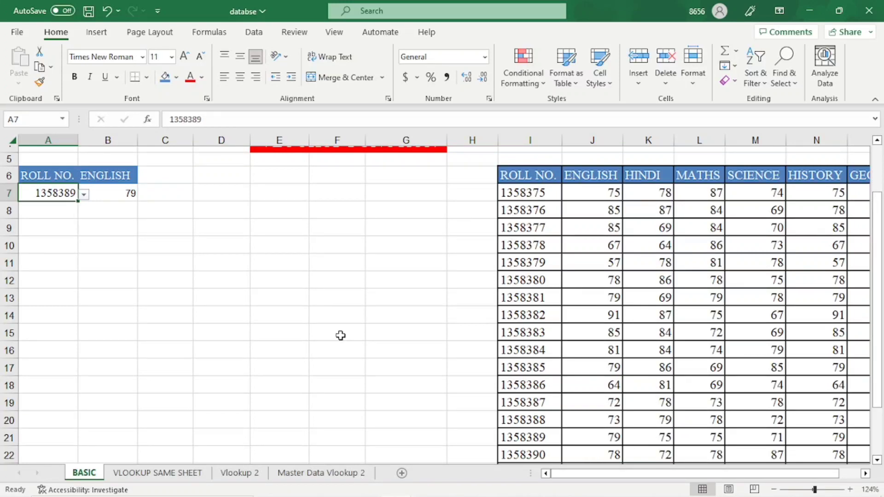
# - Set A7 to the roll number listed in row 8 of the marks table
pyautogui.click(84, 196)
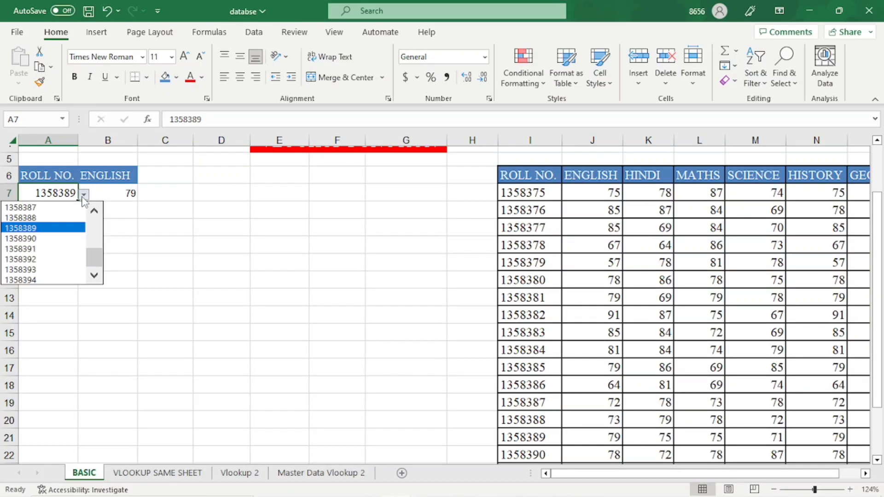
pyautogui.moveTo(97, 264); pyautogui.dragTo(92, 222)
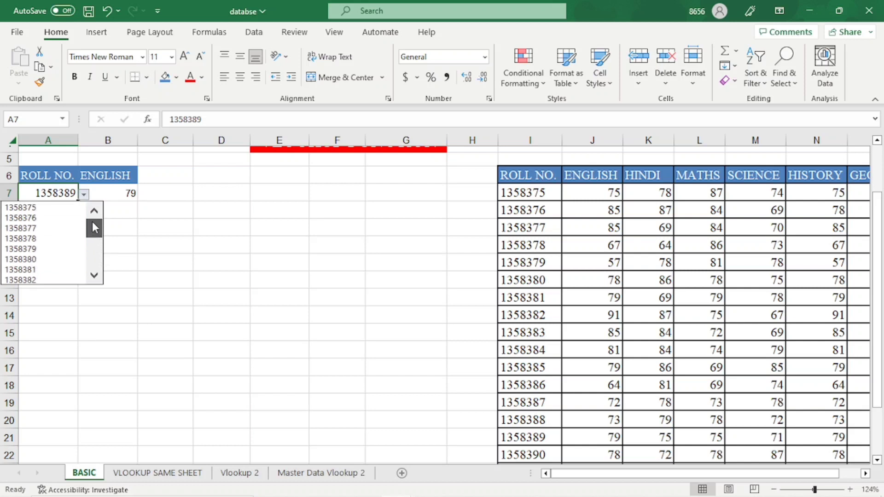
pyautogui.click(40, 218)
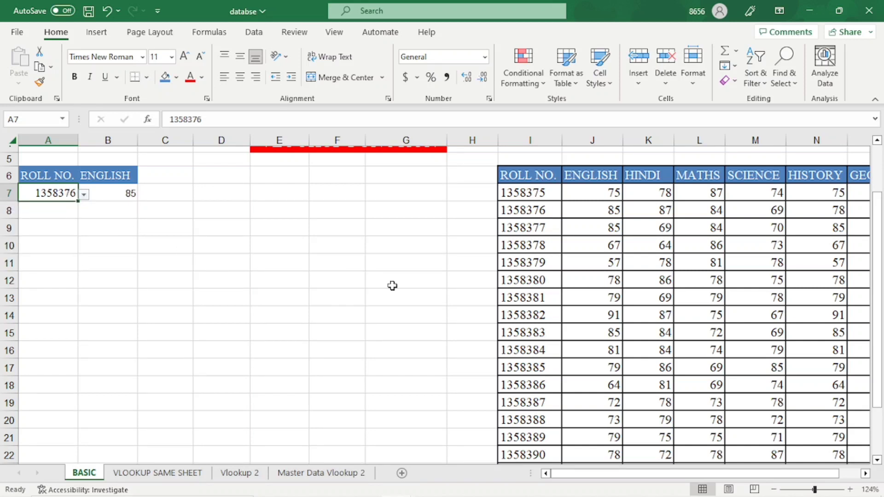
# - Apply the blue header fill to the HINDI cell C6
pyautogui.moveTo(881, 319); pyautogui.dragTo(881, 299)
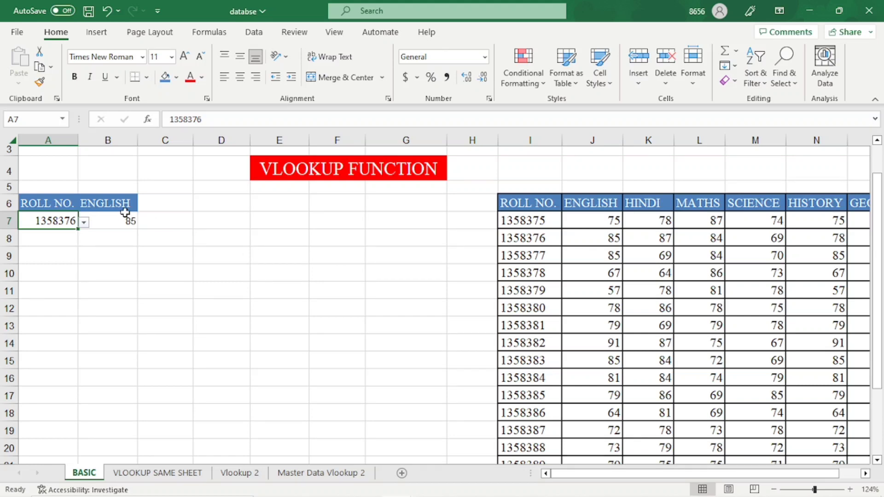
pyautogui.click(157, 209)
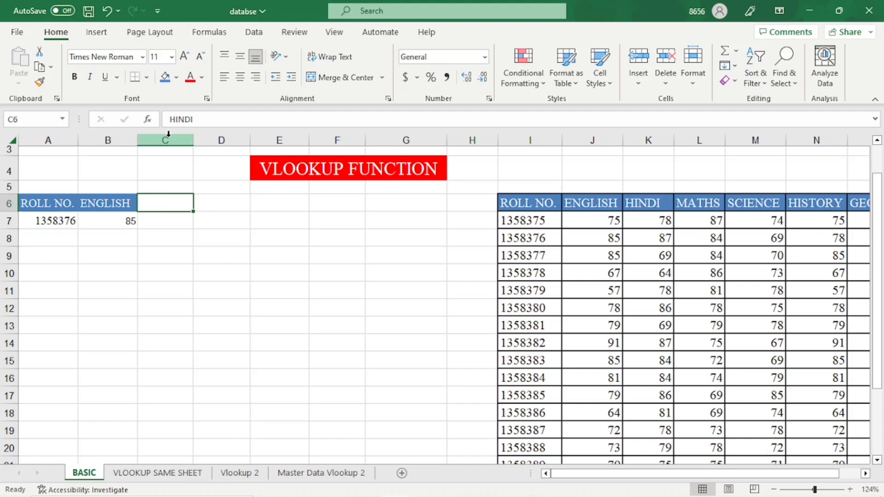
pyautogui.click(164, 77)
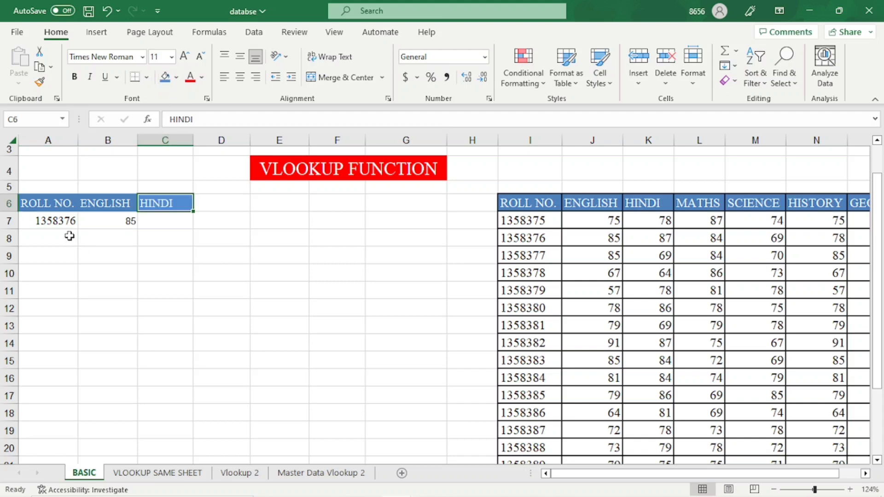
# - Copy the ENGLISH VLOOKUP formula from B7 into C7 under HINDI
pyautogui.click(118, 222)
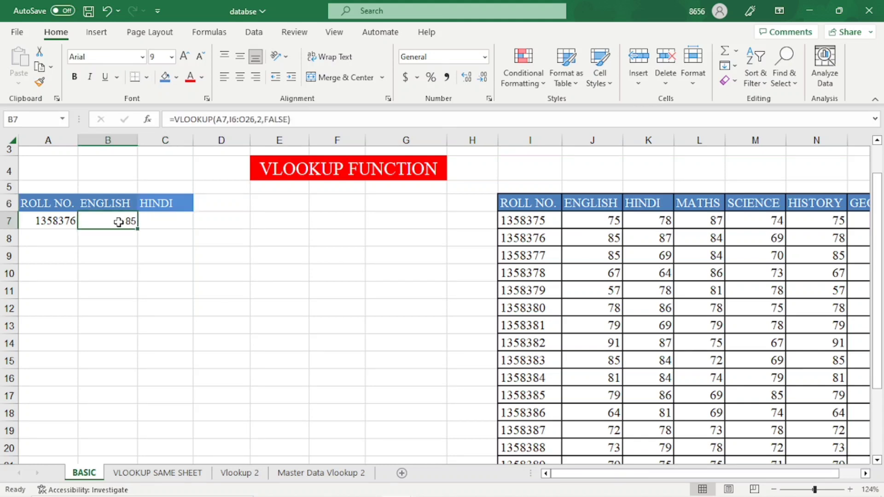
pyautogui.hotkey('ctrl', 'c')
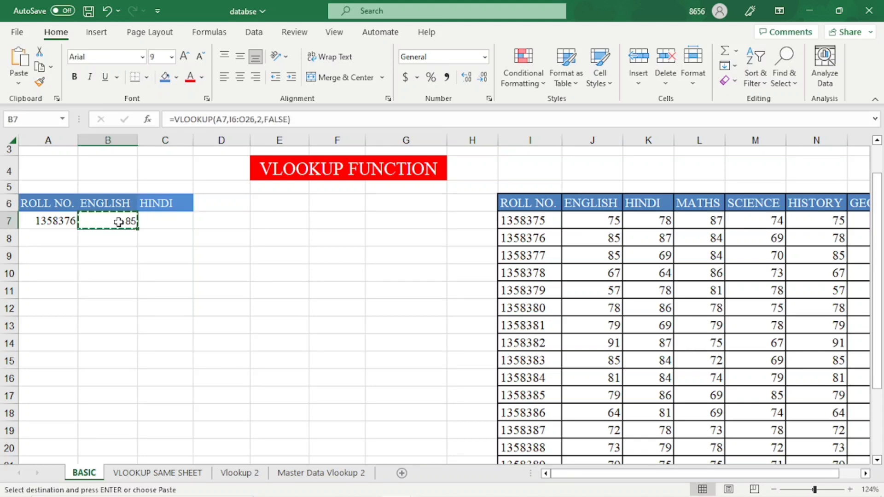
pyautogui.click(152, 222)
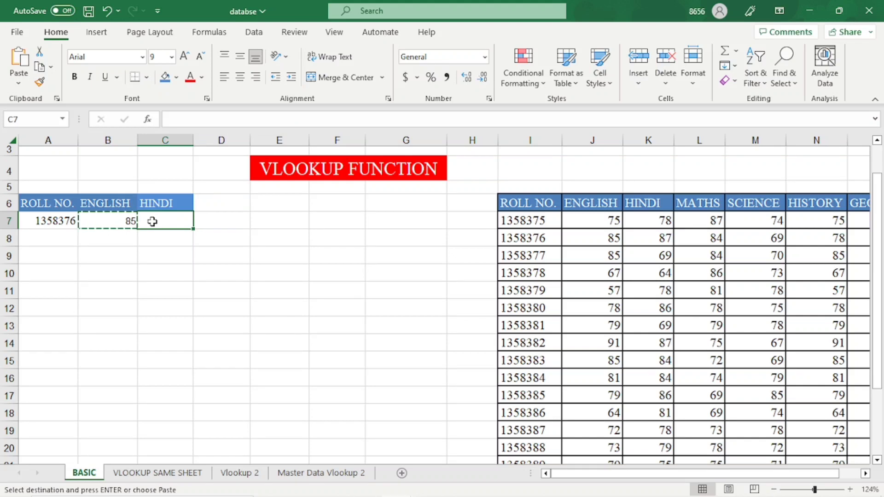
pyautogui.hotkey('ctrl', 'v')
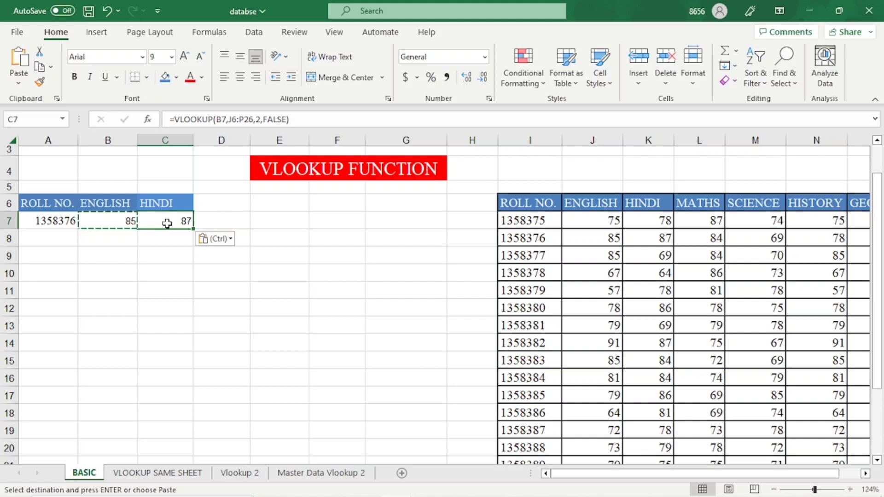
# - Change the lookup value in C7's formula to A7 with the column locked, as $A7
pyautogui.doubleClick(166, 222)
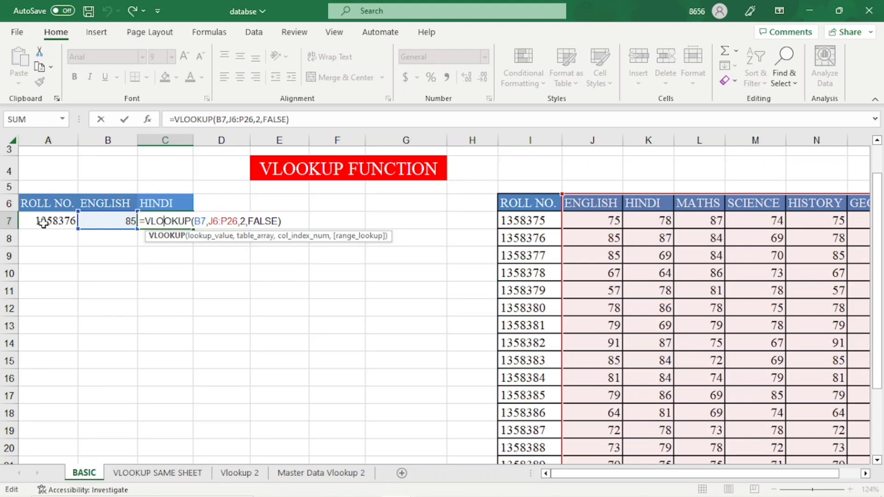
pyautogui.click(201, 225)
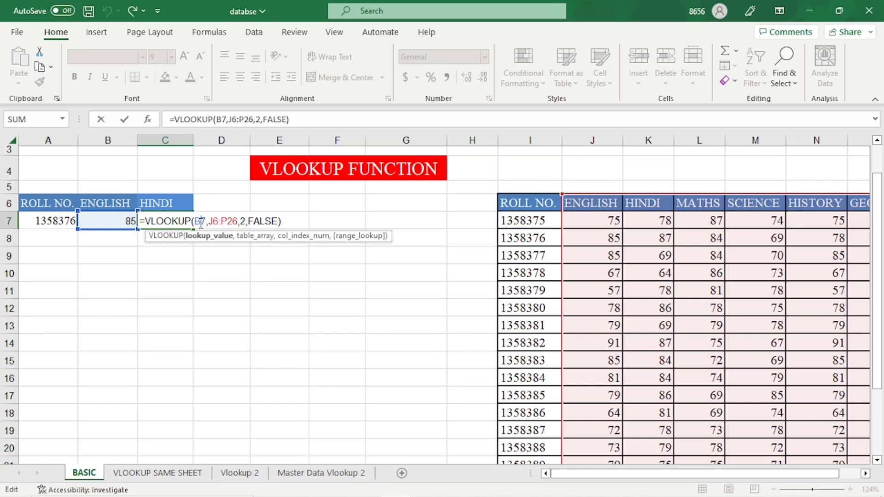
pyautogui.press('BackSpace')
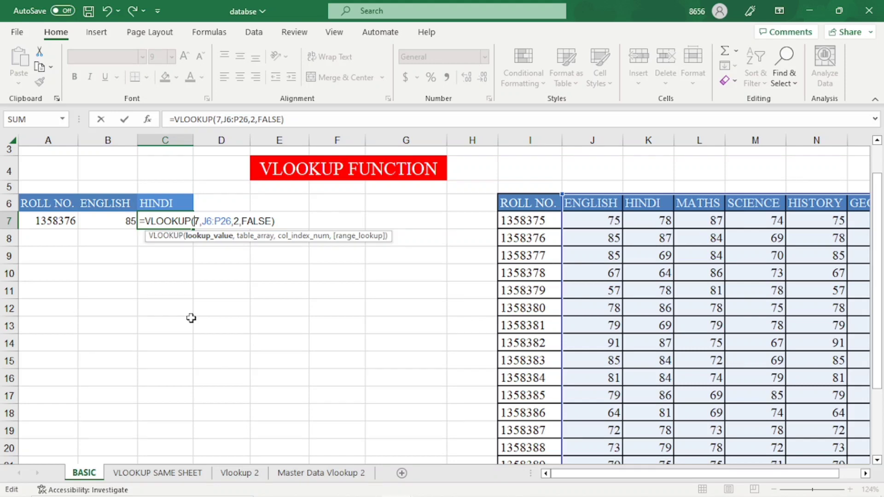
pyautogui.write('A')
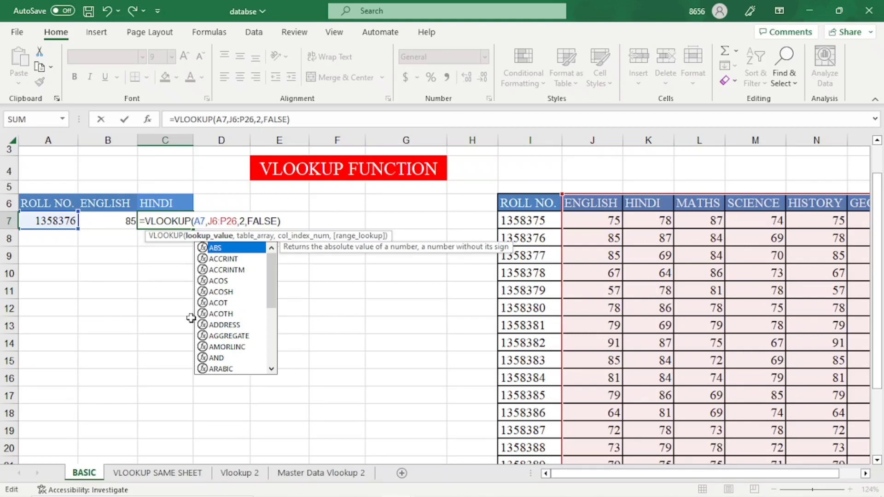
pyautogui.press('F4')
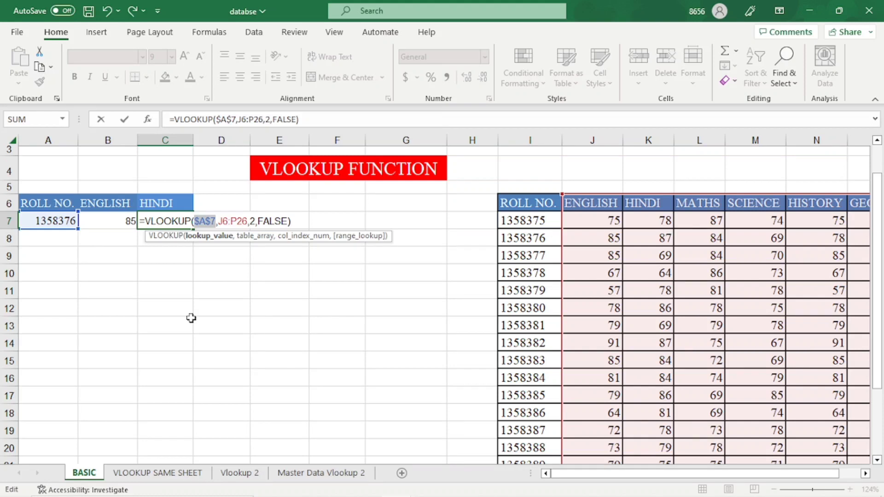
pyautogui.press('F4')
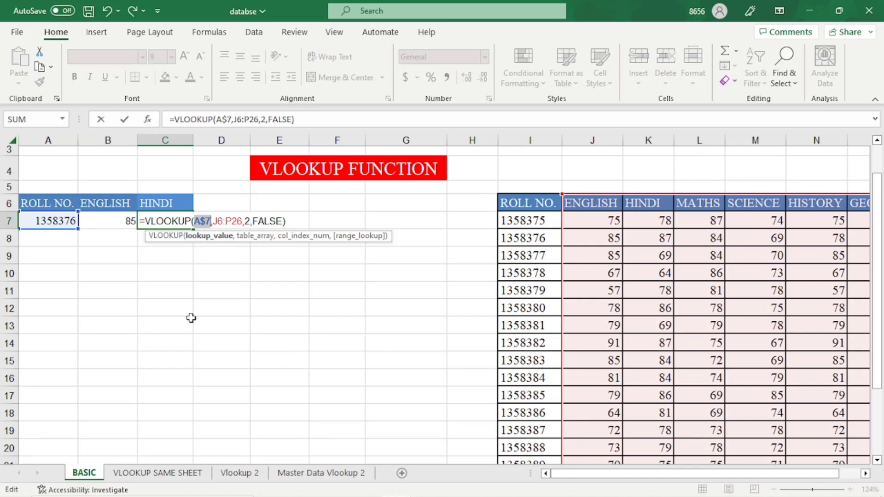
pyautogui.press('F4')
# - Correct the table array in C7's formula to the full marks table, I6:O26
pyautogui.click(223, 223)
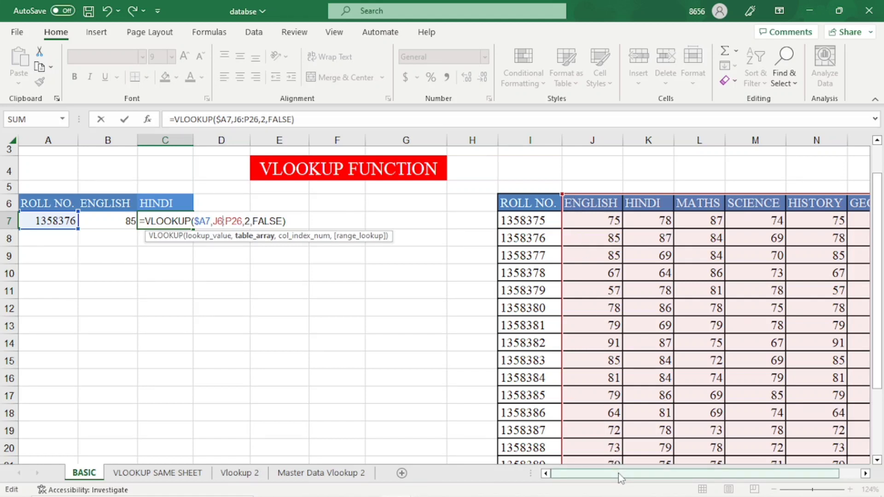
pyautogui.moveTo(618, 473); pyautogui.dragTo(696, 479)
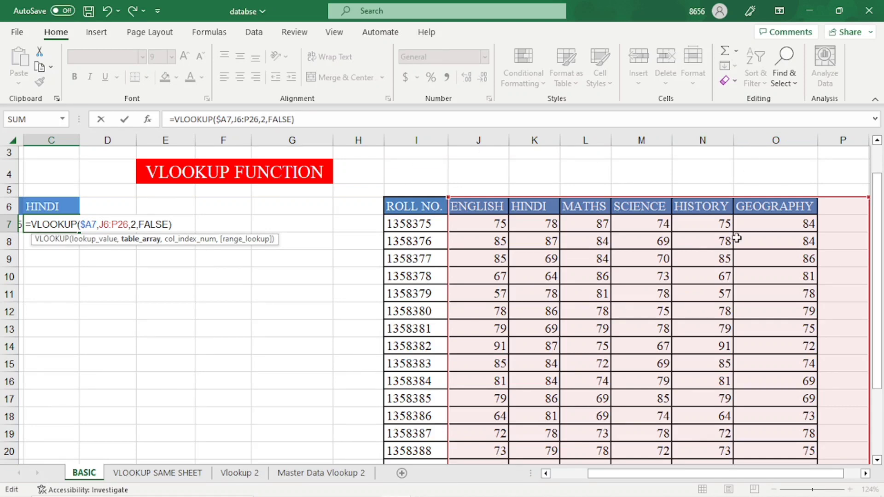
pyautogui.moveTo(678, 482); pyautogui.dragTo(608, 487)
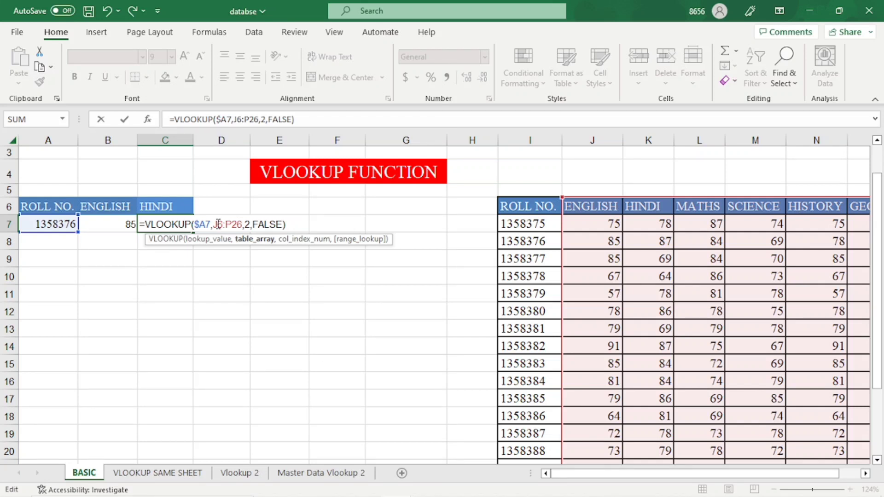
pyautogui.click(218, 225)
pyautogui.press('BackSpace')
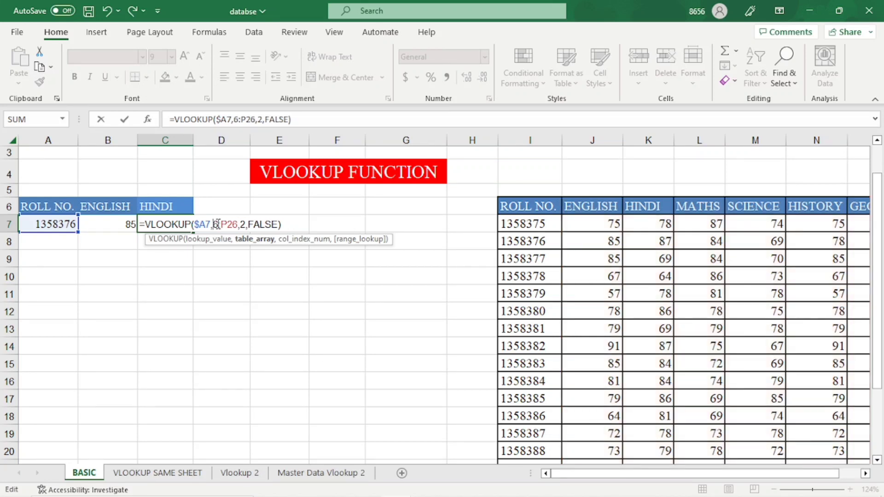
pyautogui.write('I')
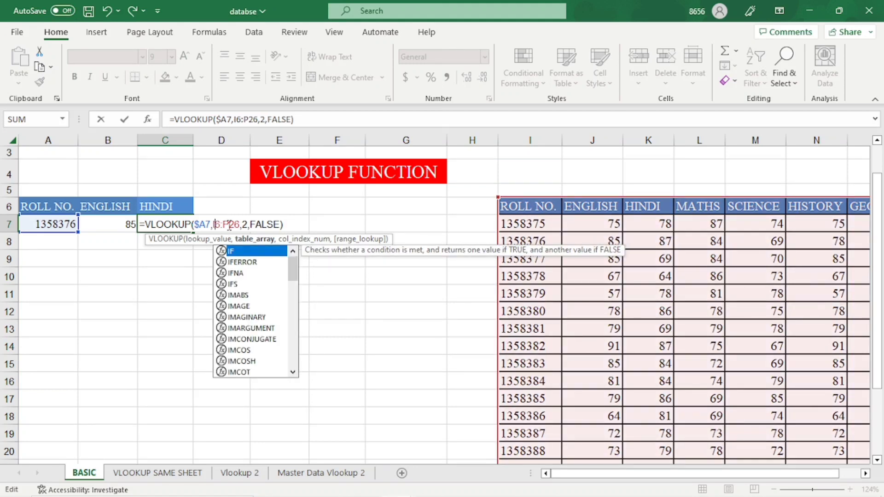
pyautogui.click(230, 225)
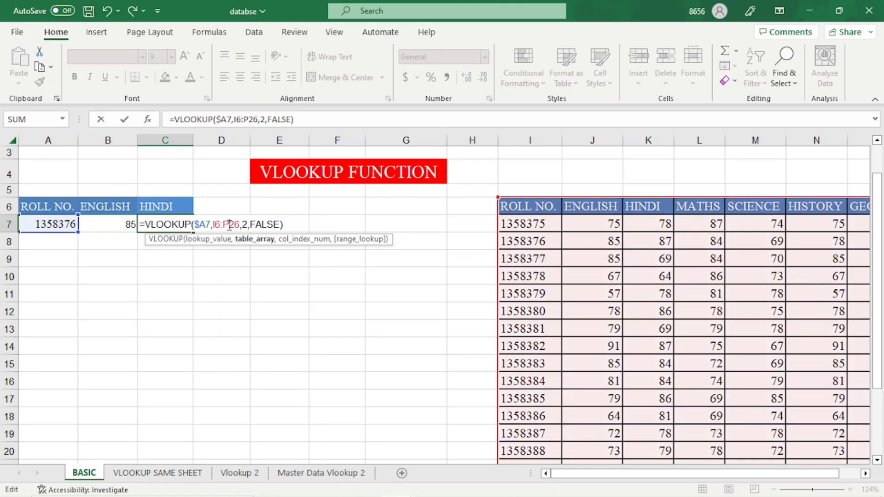
pyautogui.press('BackSpace')
pyautogui.write('O')
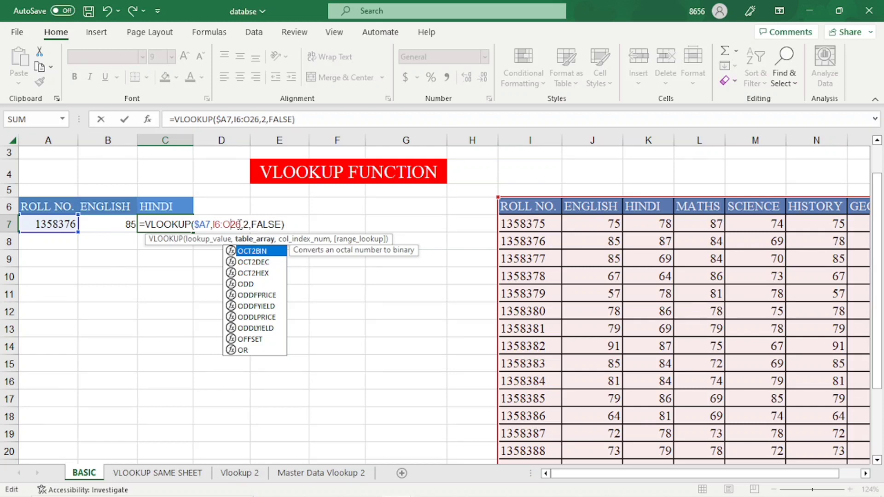
# - Make the table array in C7's formula fully absolute, as $I$6:$O$26
pyautogui.click(242, 225)
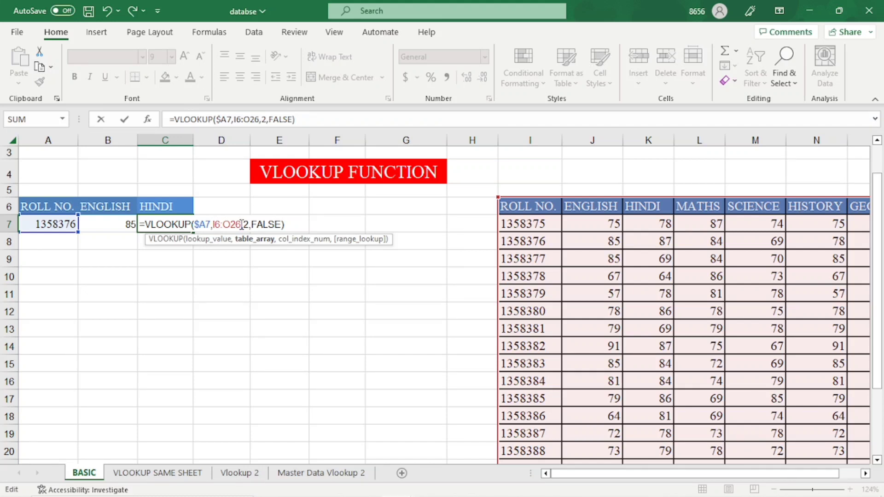
pyautogui.press('F4')
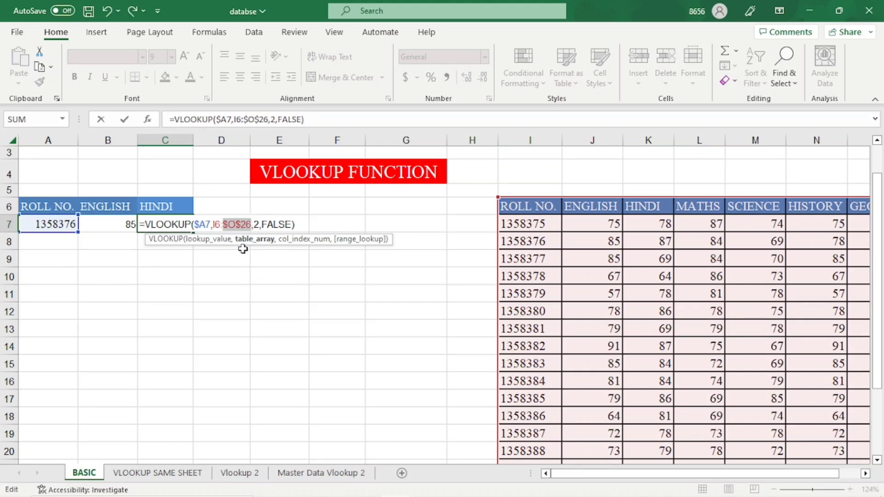
pyautogui.click(216, 226)
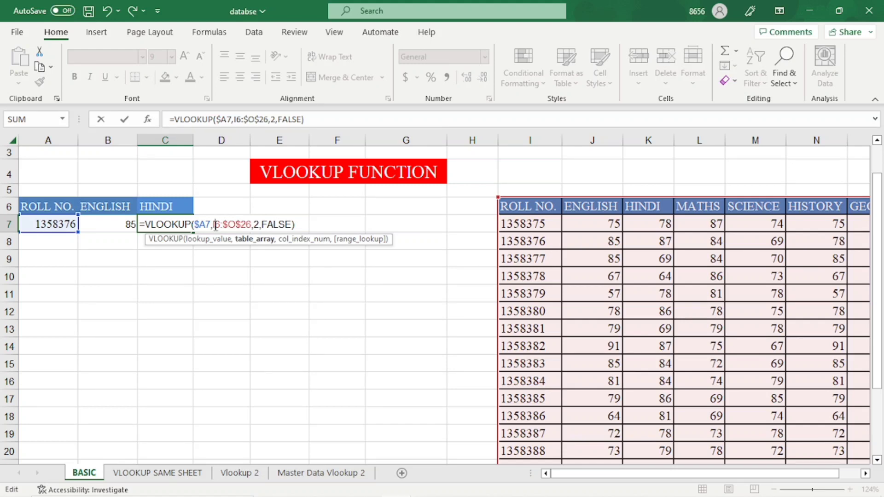
pyautogui.press('F4')
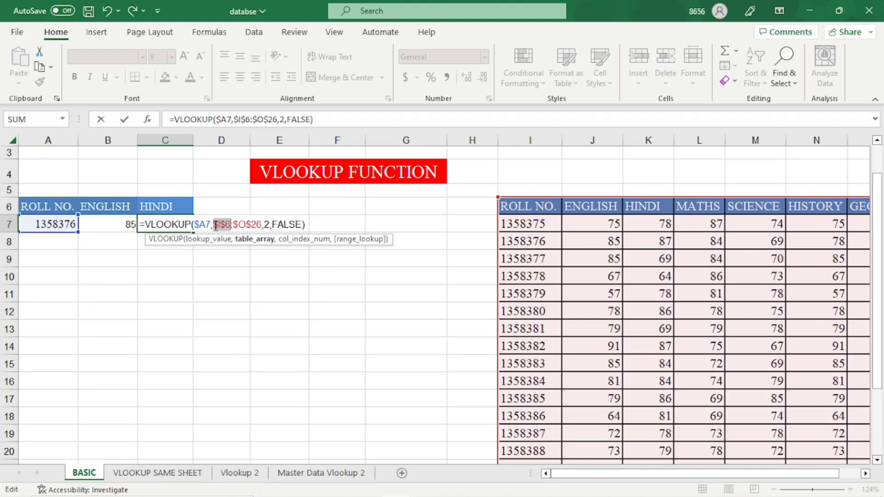
# - Set the column index in C7's formula to 3, keep FALSE for an exact match, and enter the formula
pyautogui.click(267, 225)
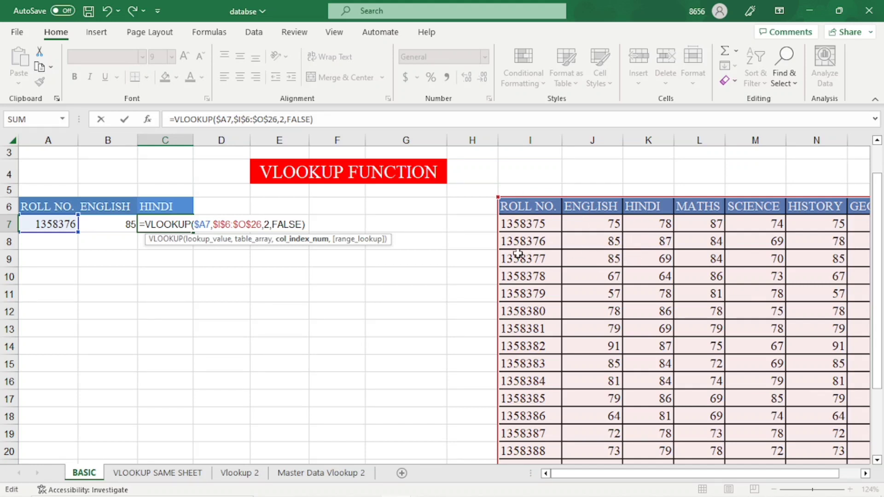
pyautogui.press('Delete')
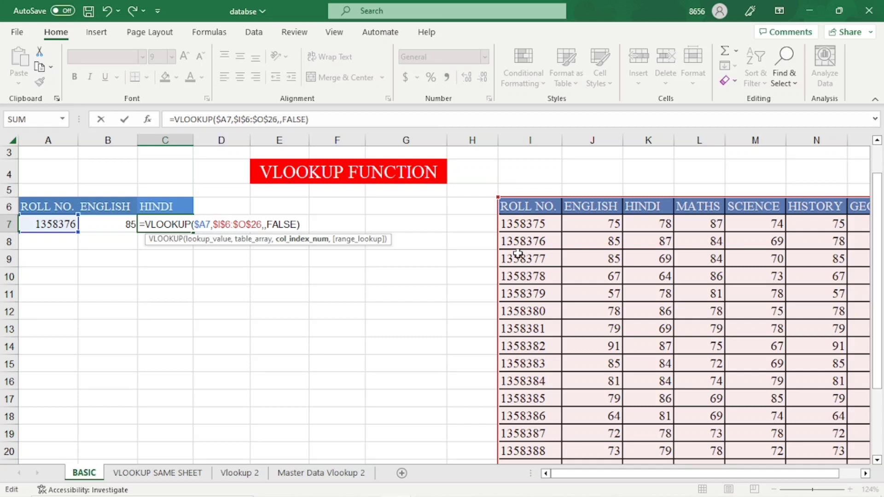
pyautogui.write('3')
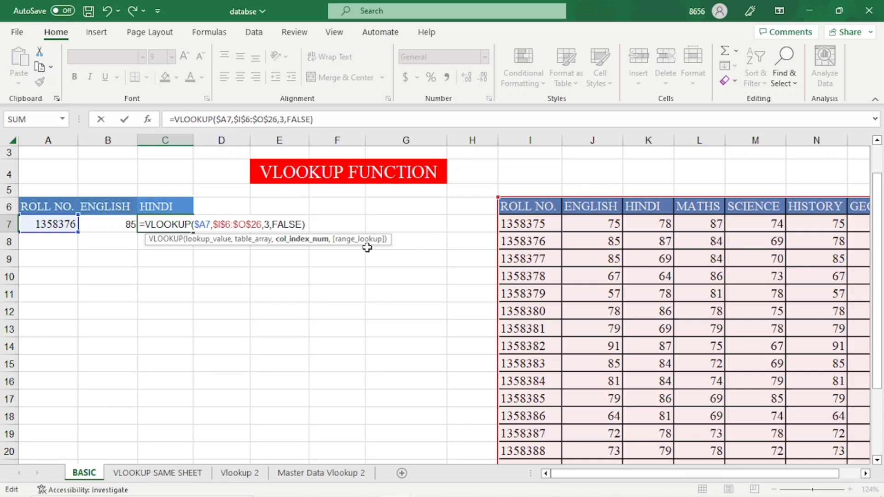
pyautogui.click(285, 225)
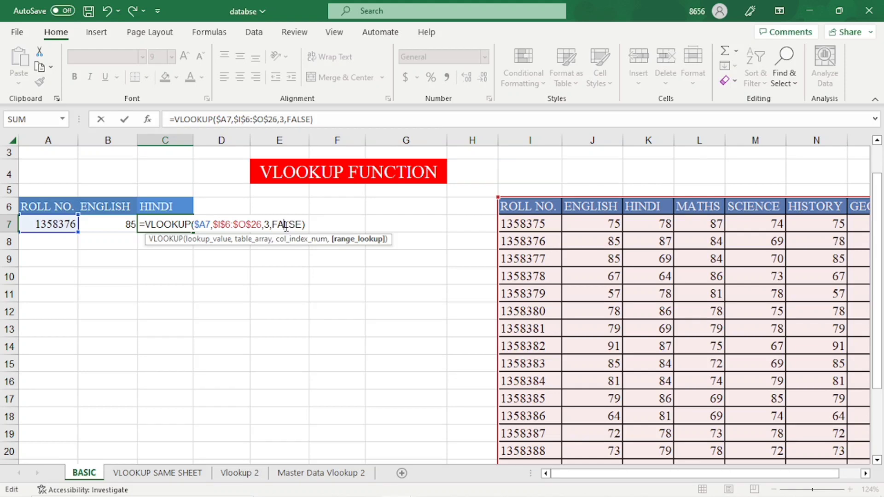
pyautogui.press('Return')
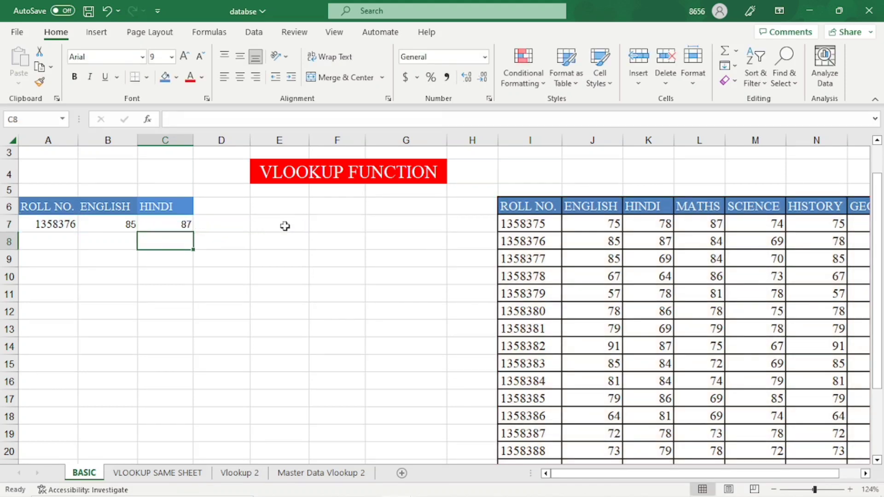
pyautogui.click(181, 225)
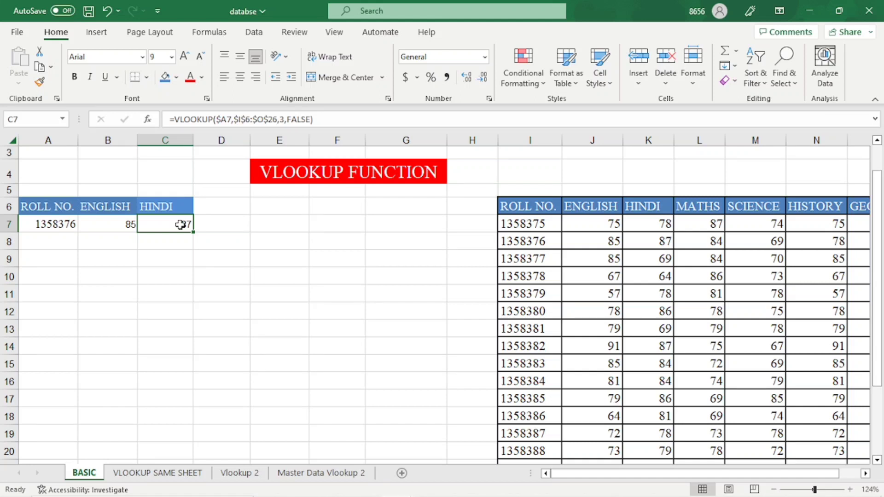
# - Switch the lookup roll number in A7 to the one listed in I10 of the marks table
pyautogui.click(68, 224)
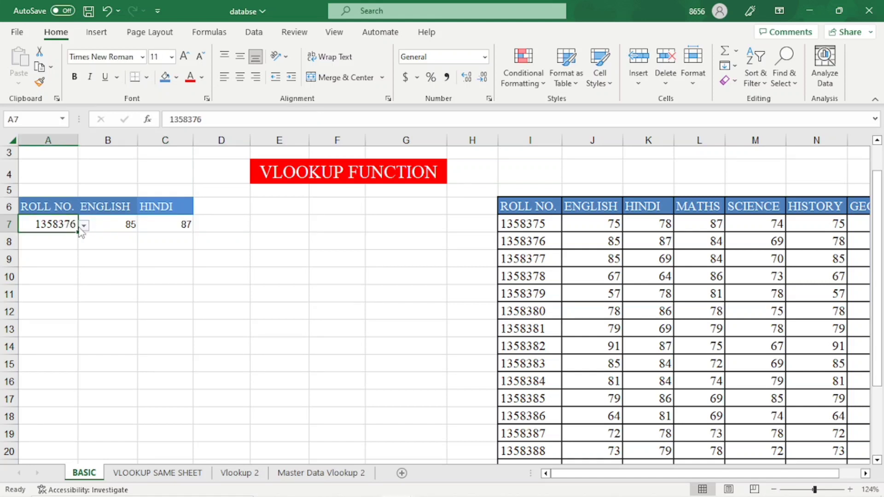
pyautogui.click(84, 225)
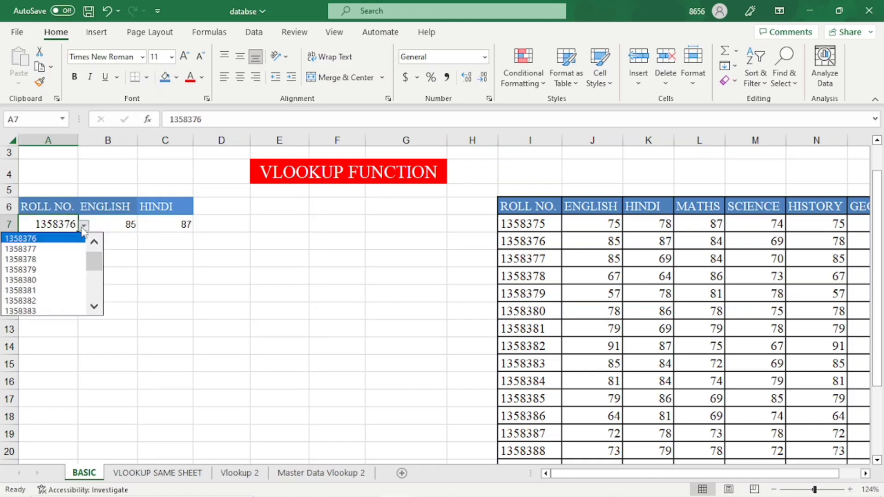
pyautogui.click(50, 261)
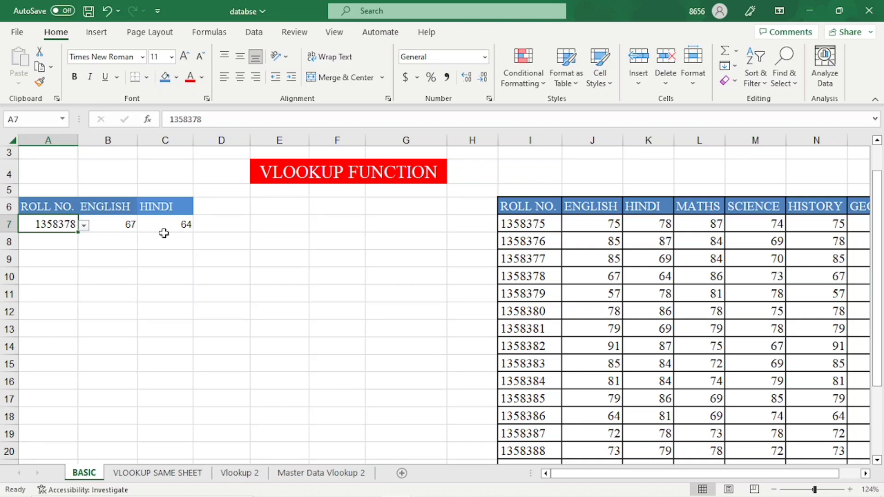
# - Apply the blue fill to the MATHS header in D6 and copy the Hindi lookup formula from C7 into D7
pyautogui.click(218, 208)
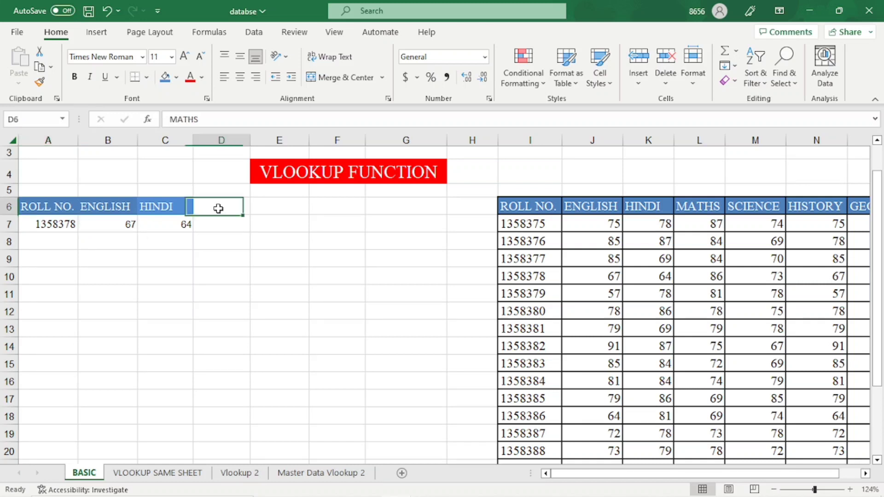
pyautogui.click(164, 77)
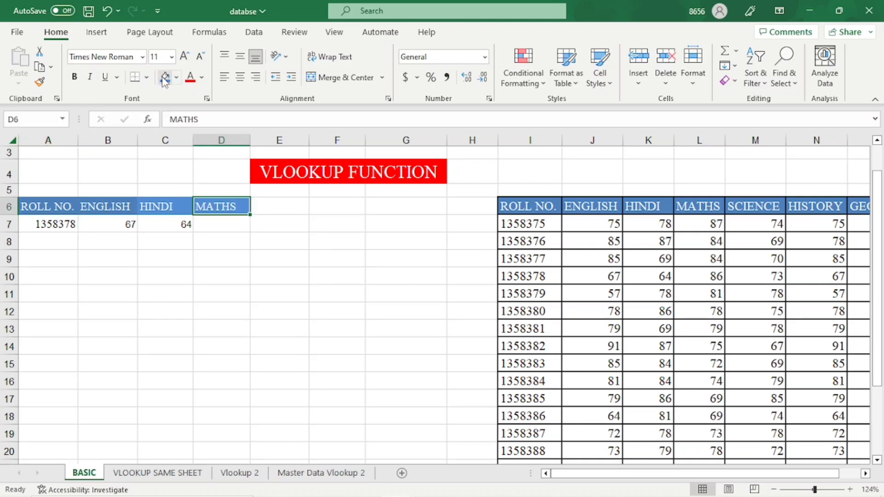
pyautogui.click(170, 225)
pyautogui.hotkey('ctrl', 'c')
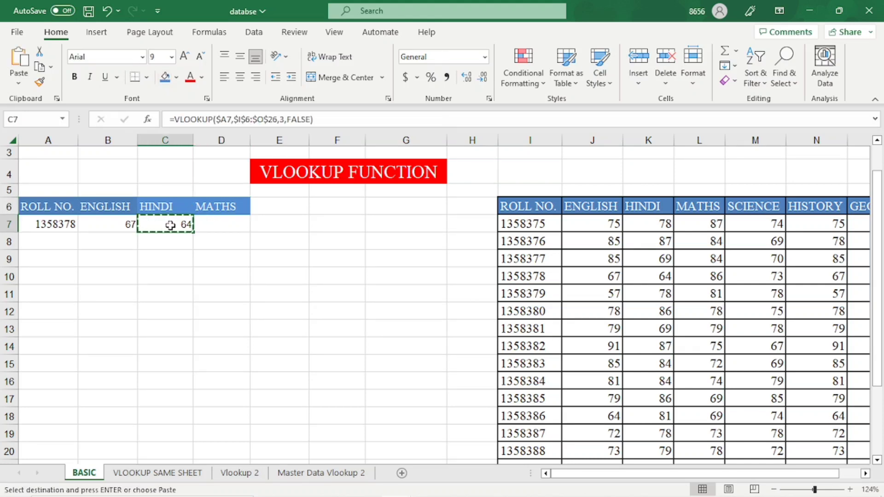
pyautogui.click(205, 225)
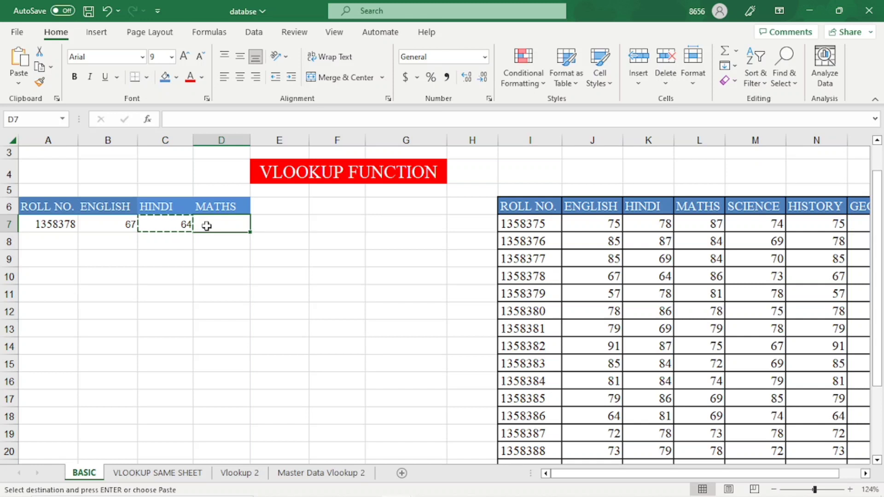
pyautogui.hotkey('ctrl', 'v')
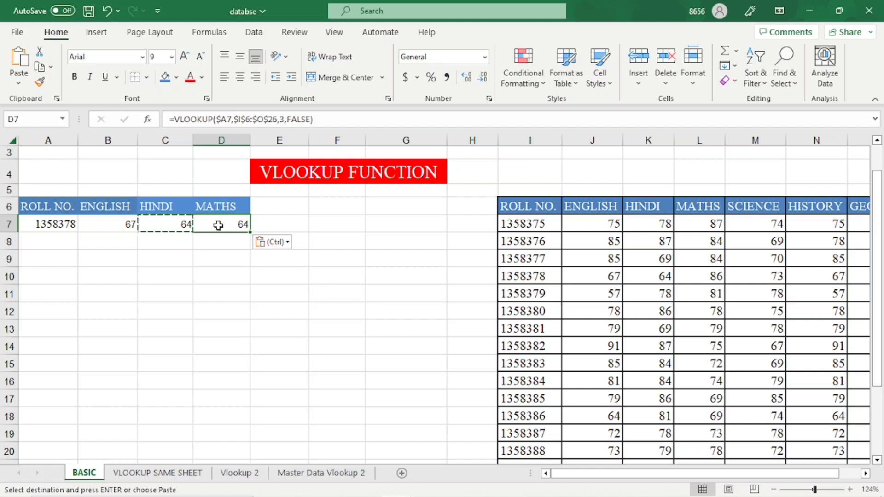
# - Set the column index in D7's VLOOKUP formula to 4 to return the Maths marks
pyautogui.doubleClick(220, 225)
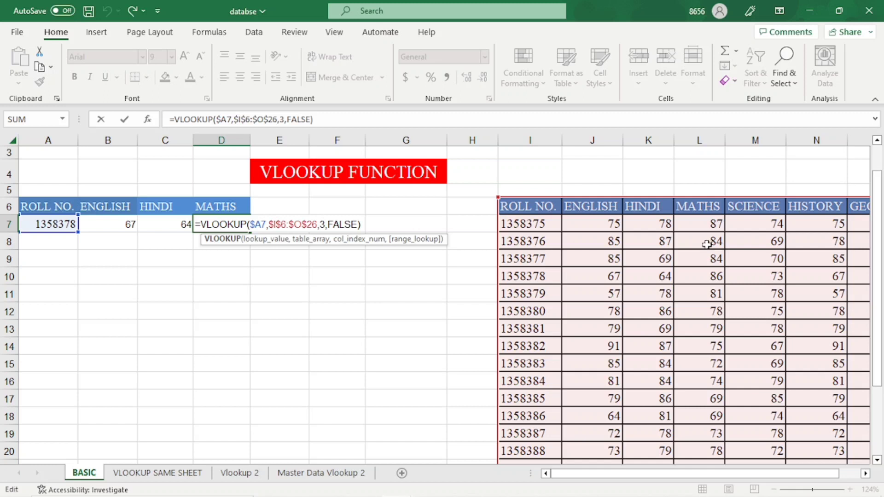
pyautogui.click(322, 226)
pyautogui.press('Delete')
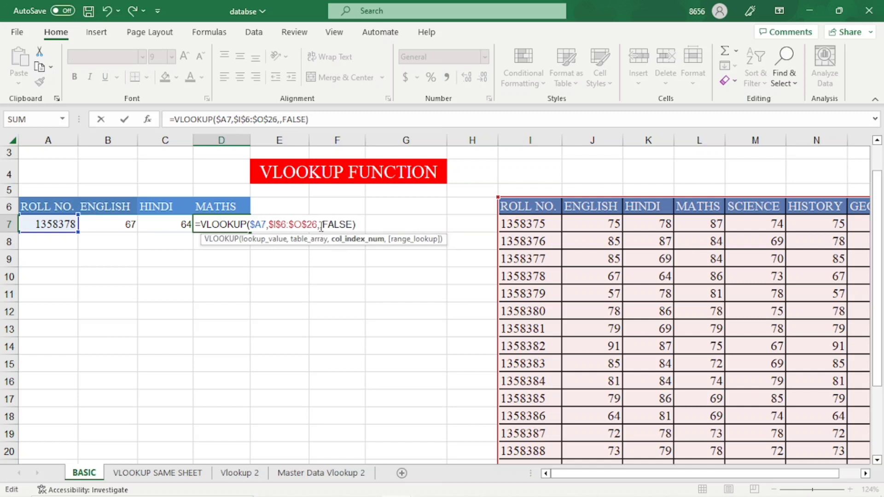
pyautogui.write('4')
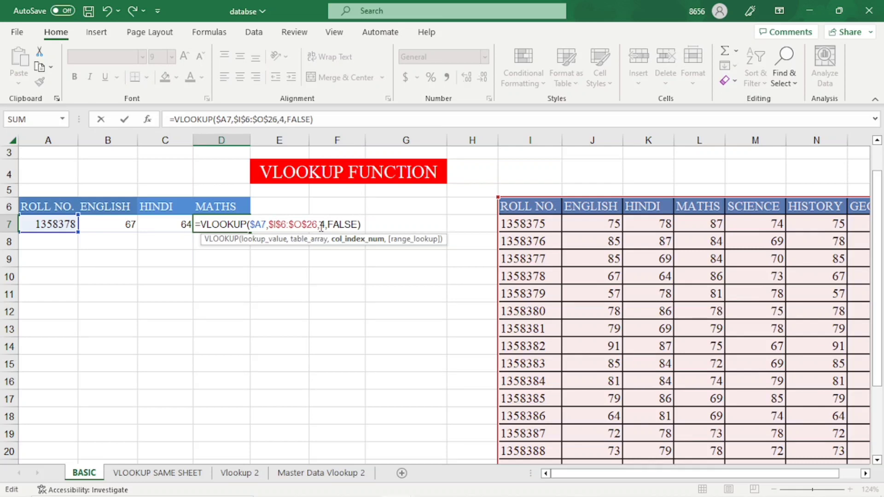
pyautogui.press('Return')
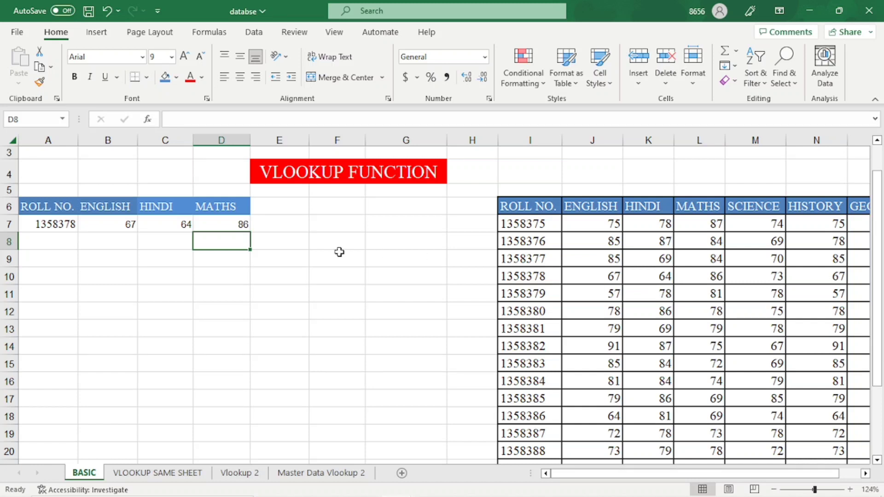
# - Switch the lookup roll number in A7 to the one listed in I12 of the marks table
pyautogui.click(62, 227)
pyautogui.click(84, 225)
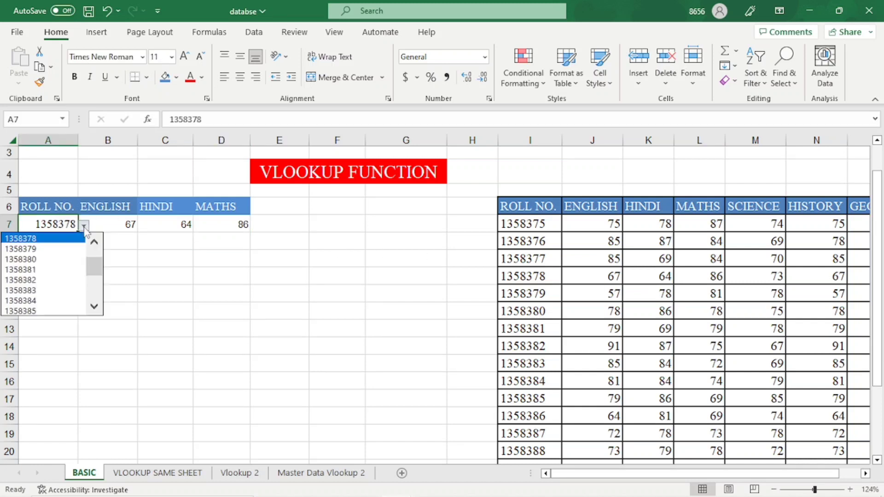
pyautogui.click(46, 259)
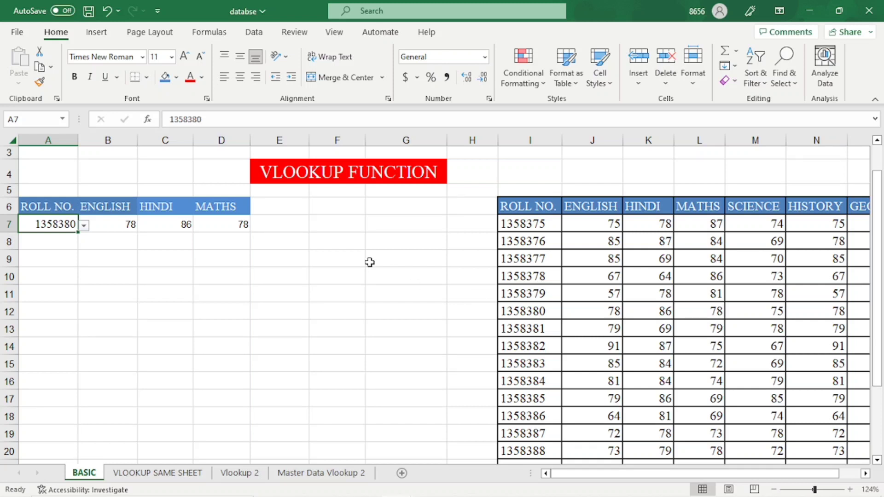
# - Apply the blue fill to the SCIENCE header in E6 and copy the Maths lookup formula from D7 into E7
pyautogui.click(268, 204)
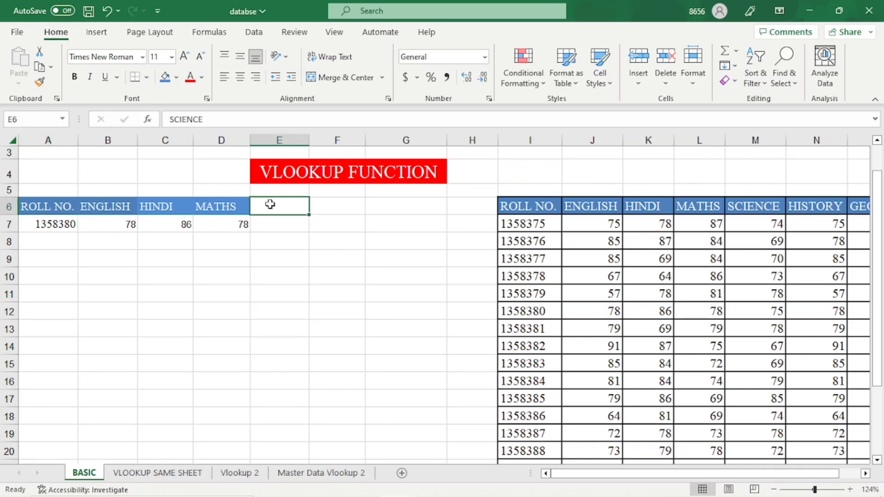
pyautogui.click(168, 83)
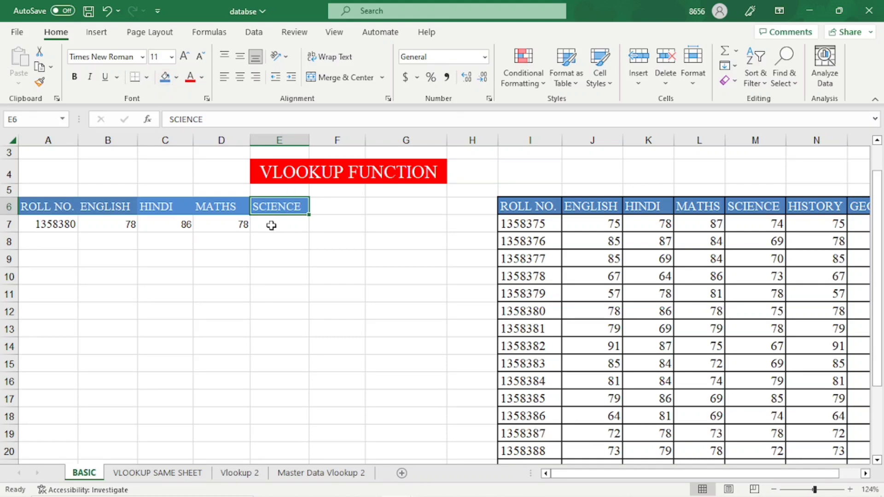
pyautogui.click(231, 224)
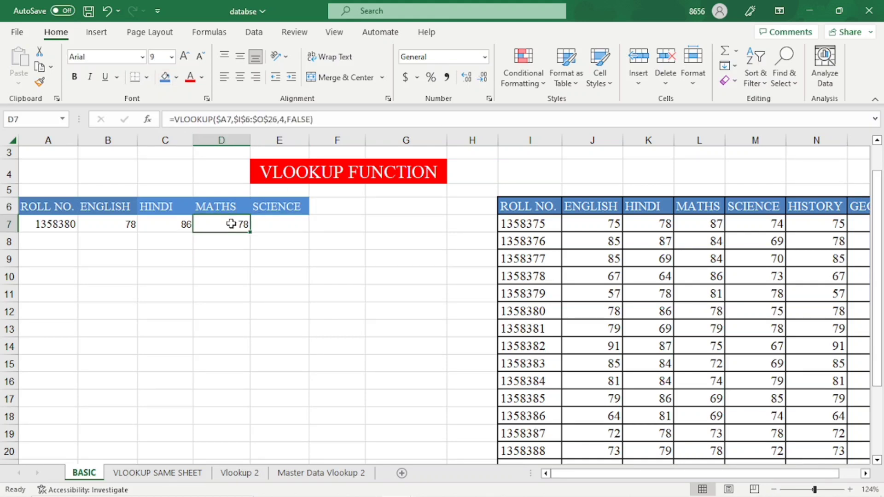
pyautogui.hotkey('ctrl', 'c')
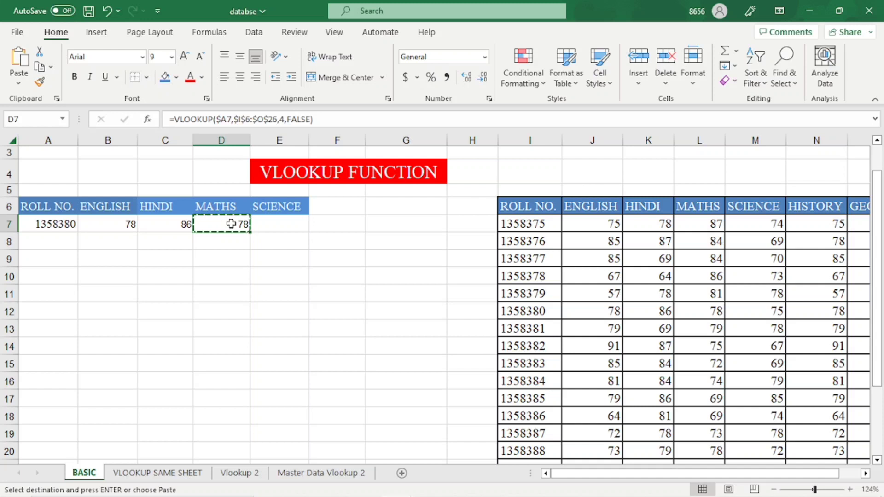
pyautogui.click(275, 224)
pyautogui.hotkey('ctrl', 'v')
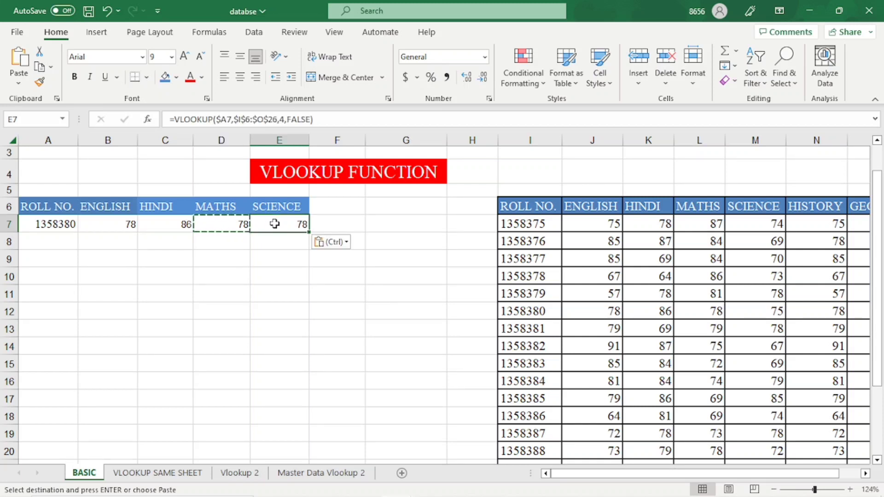
# - Set the column index in E7's VLOOKUP formula to 5 to return the Science marks
pyautogui.doubleClick(275, 223)
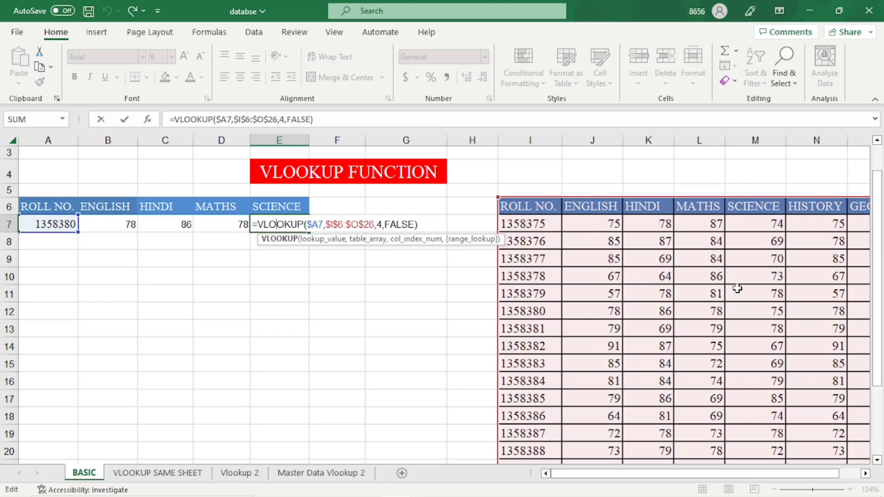
pyautogui.click(380, 224)
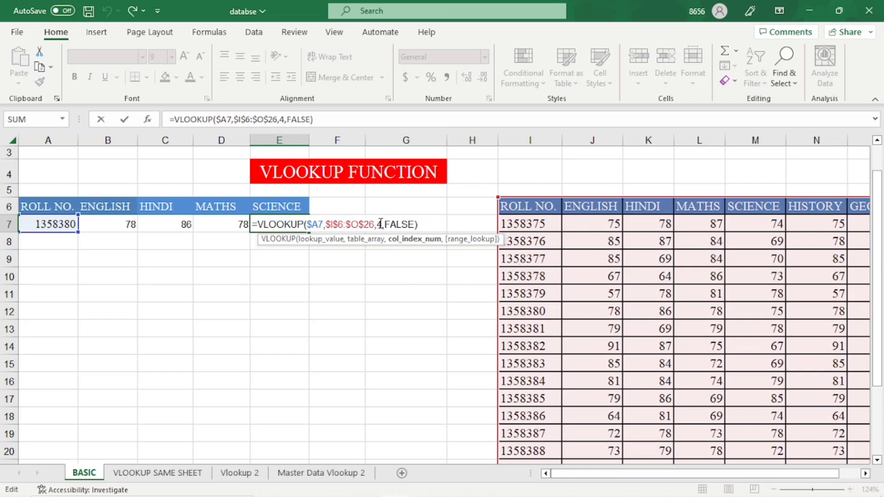
pyautogui.press('BackSpace')
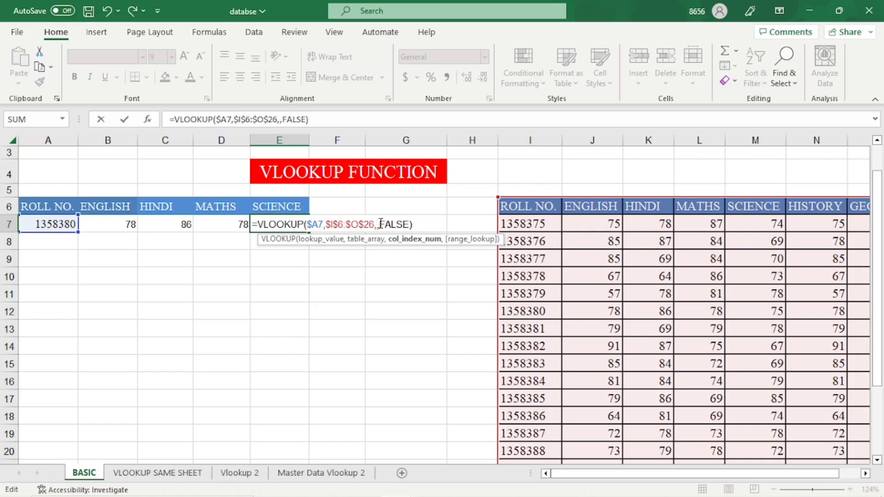
pyautogui.write('5')
pyautogui.press('Return')
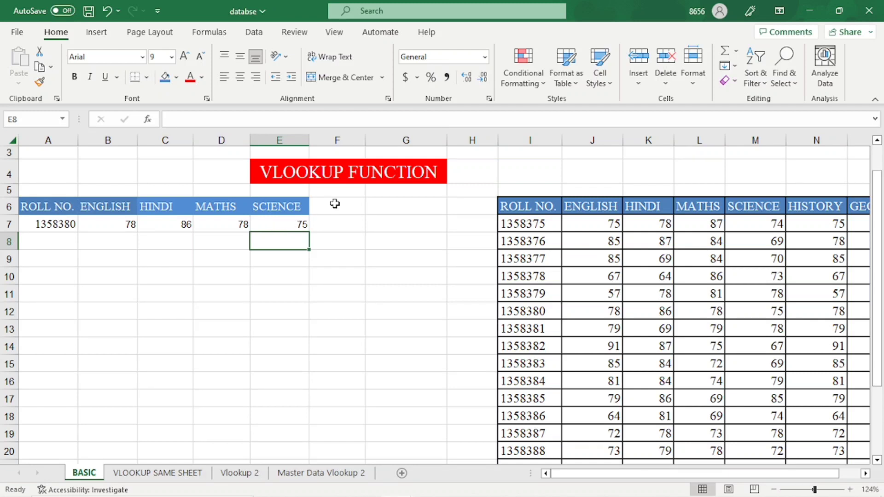
# - Apply the blue fill to the HISTORY and GEOGRAPHY headers in F6:G6 and copy E7's lookup formula into F7 and G7
pyautogui.moveTo(333, 207); pyautogui.dragTo(369, 209)
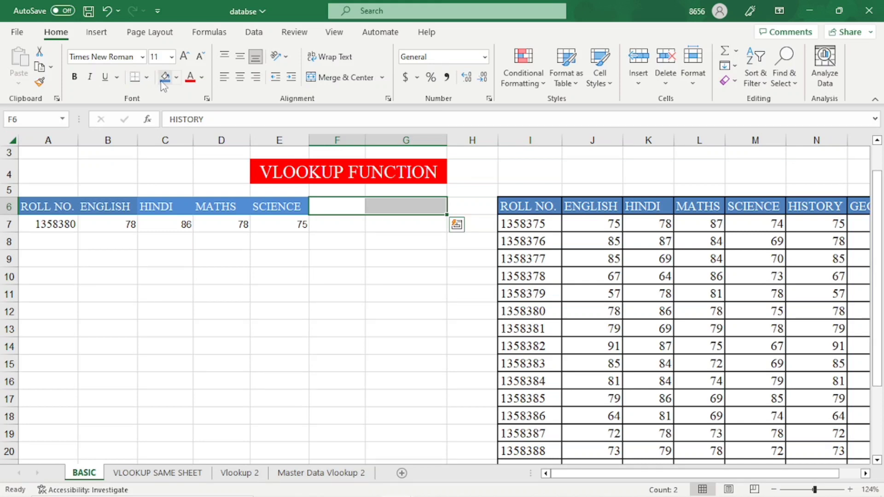
pyautogui.click(164, 79)
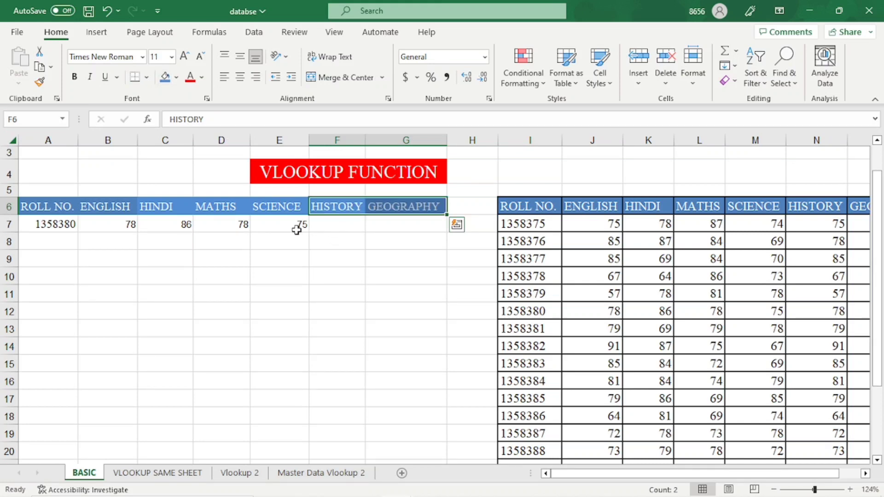
pyautogui.click(296, 229)
pyautogui.hotkey('ctrl', 'c')
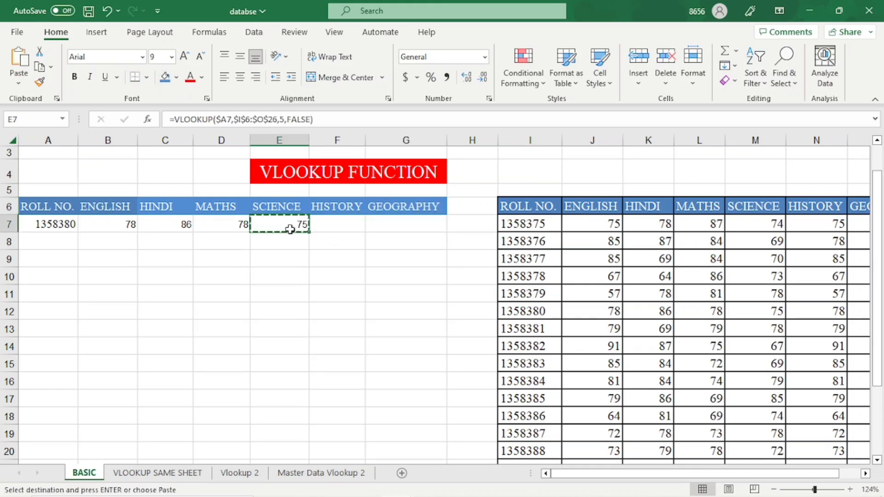
pyautogui.click(324, 232)
pyautogui.hotkey('ctrl', 'v')
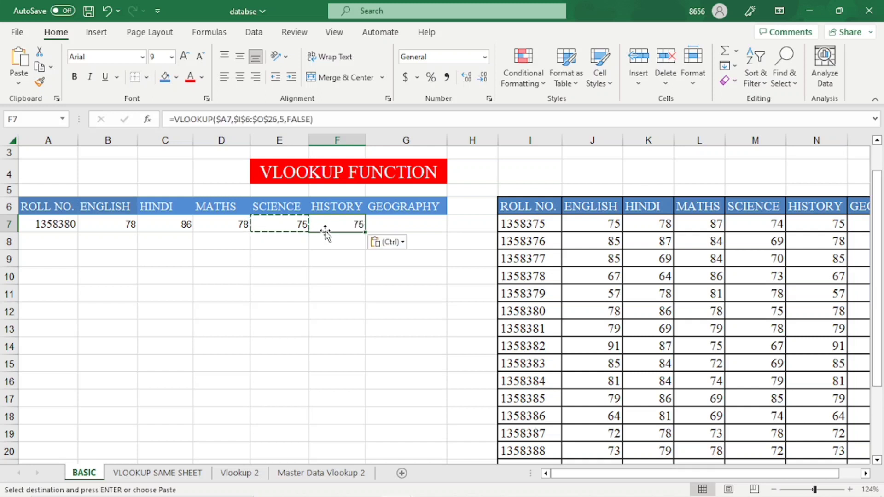
pyautogui.click(377, 224)
pyautogui.hotkey('ctrl', 'v')
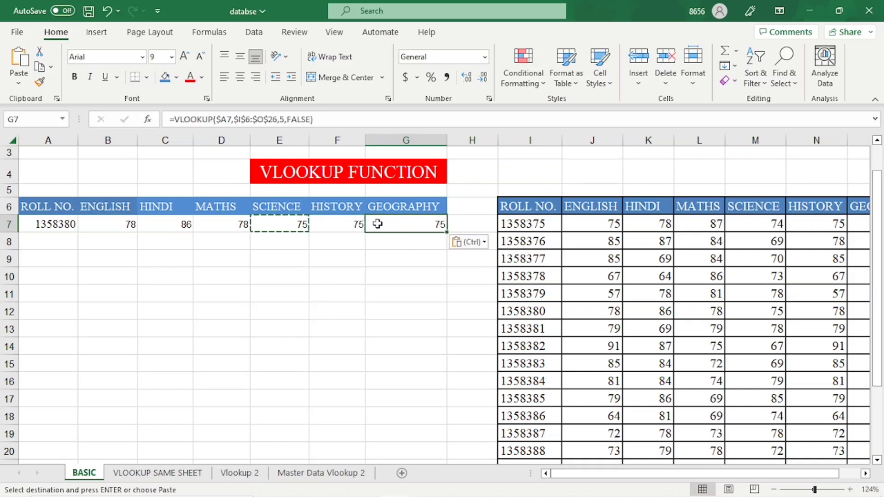
# - Set the column index in F7's VLOOKUP formula to 6 to return the History marks
pyautogui.click(355, 223)
pyautogui.doubleClick(356, 224)
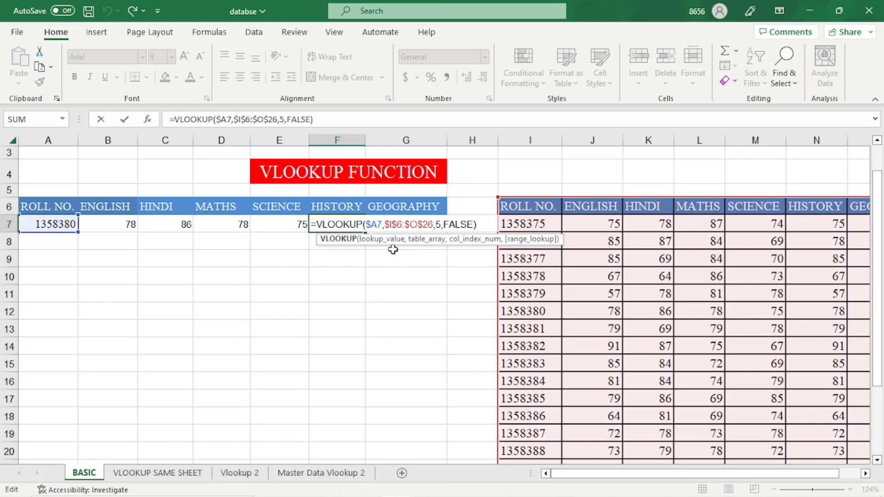
pyautogui.click(439, 224)
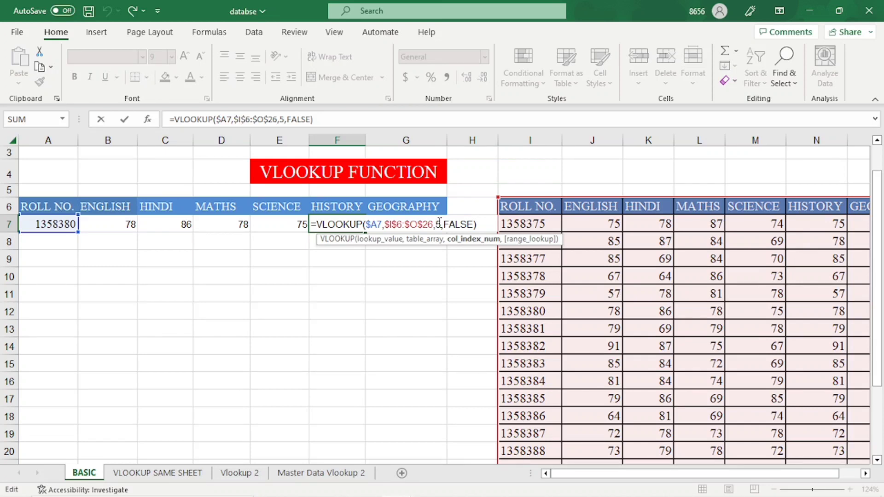
pyautogui.press('BackSpace')
pyautogui.write('6')
pyautogui.press('Return')
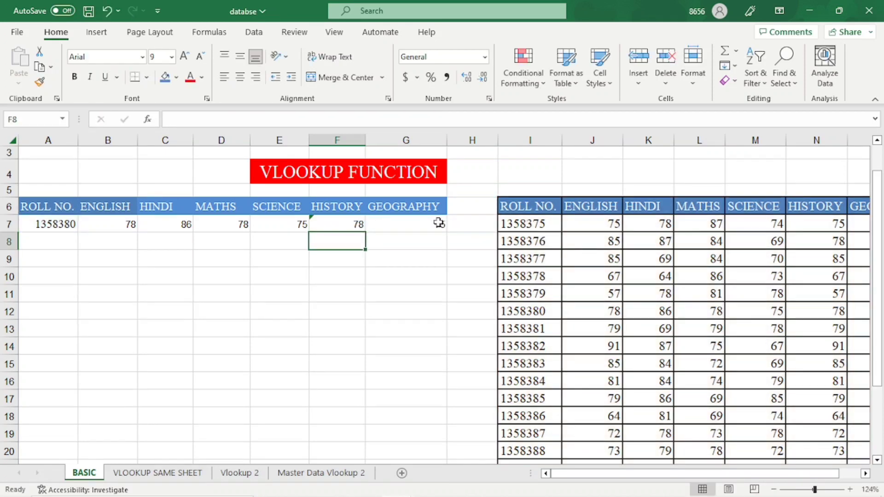
# - Set the column index in G7's VLOOKUP formula to 7 to return the Geography marks
pyautogui.click(404, 224)
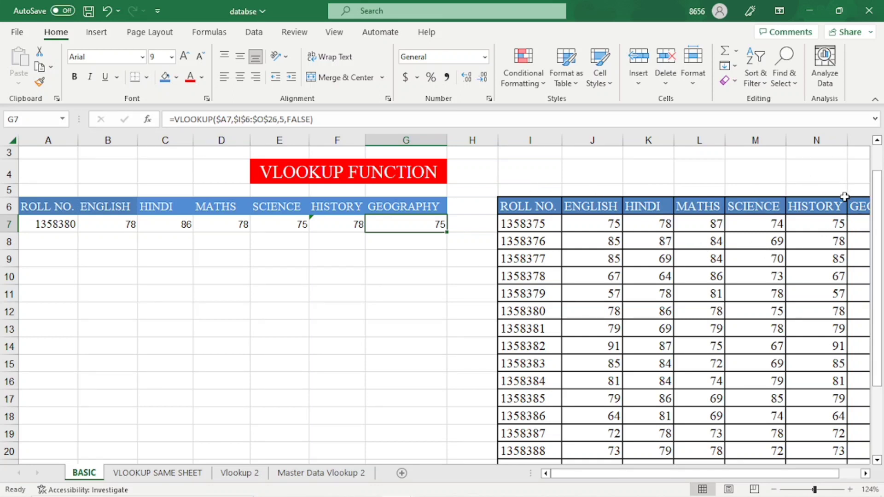
pyautogui.click(279, 120)
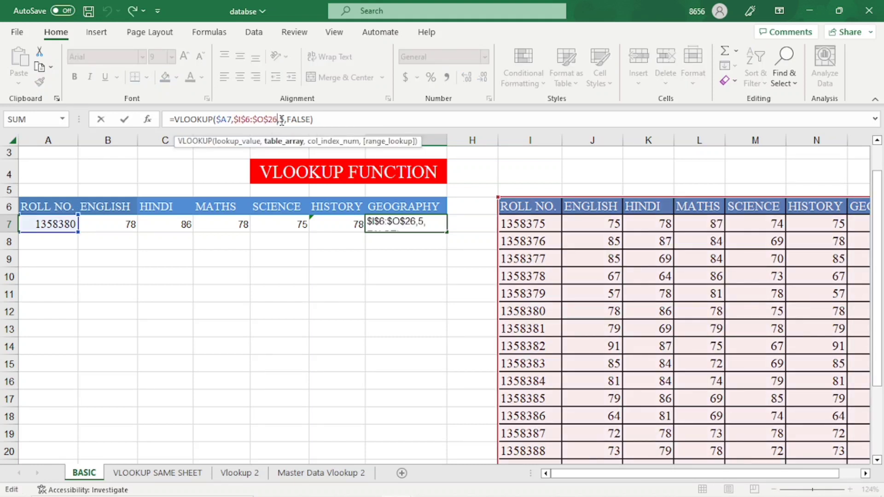
pyautogui.click(280, 120)
pyautogui.press('Delete')
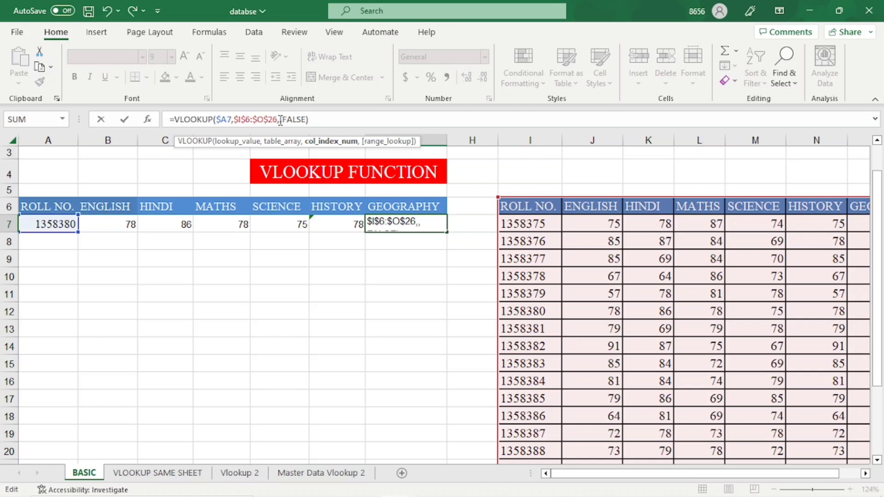
pyautogui.write('7')
pyautogui.press('Return')
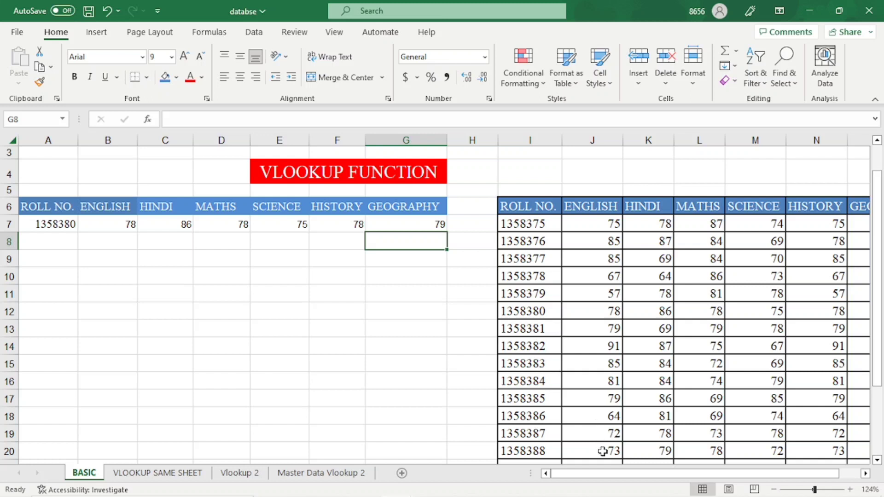
# - Choose in A7's roll number list the roll number found in row 17 of the marks table
pyautogui.rightClick(630, 473)
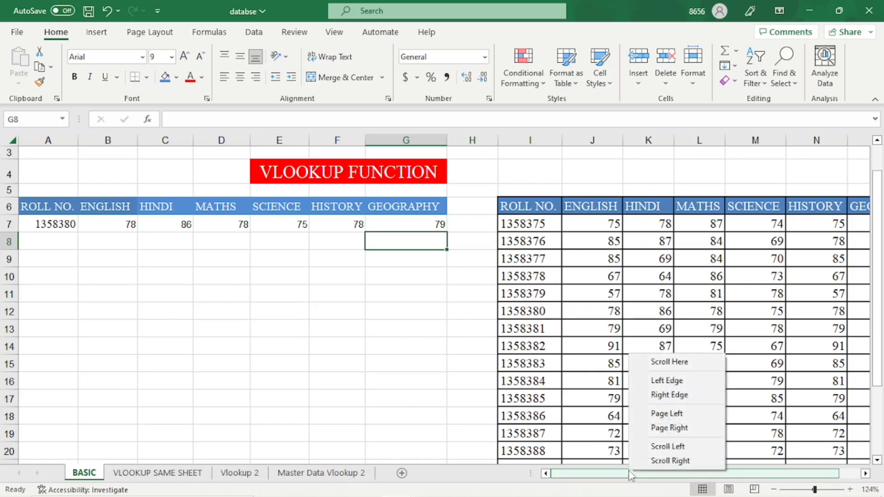
pyautogui.click(670, 461)
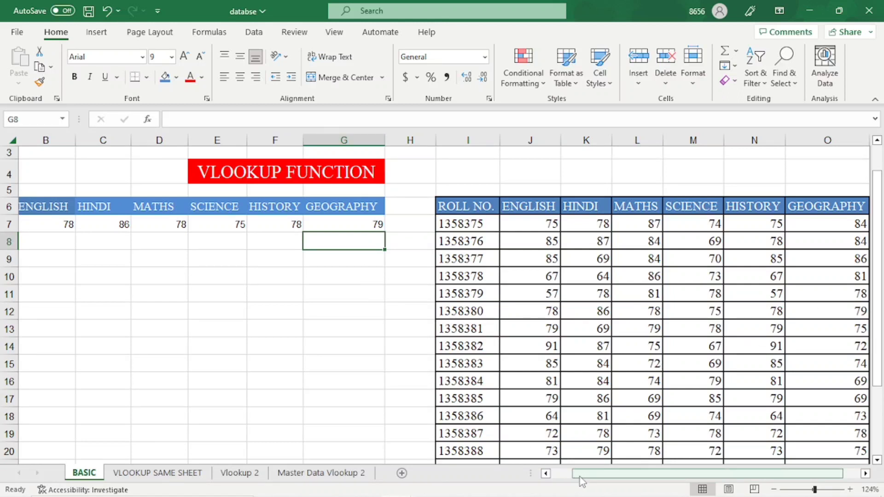
pyautogui.moveTo(584, 479); pyautogui.dragTo(554, 482)
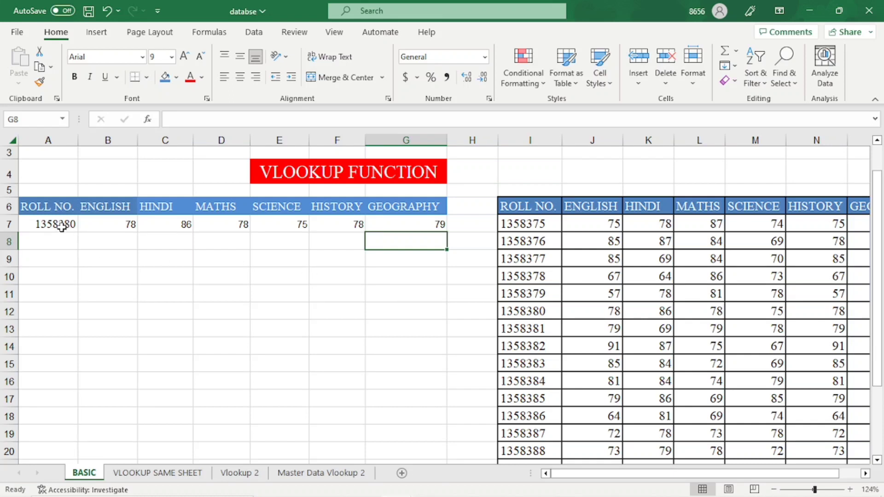
pyautogui.click(61, 226)
pyautogui.click(83, 226)
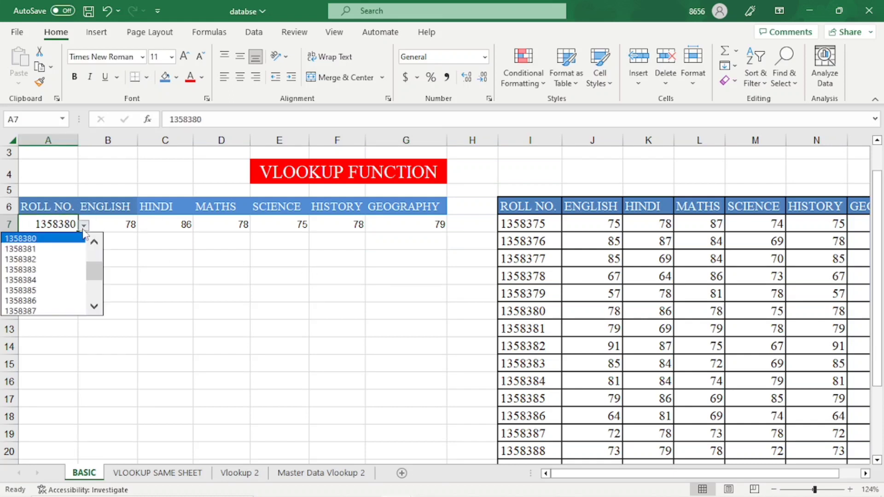
pyautogui.click(48, 288)
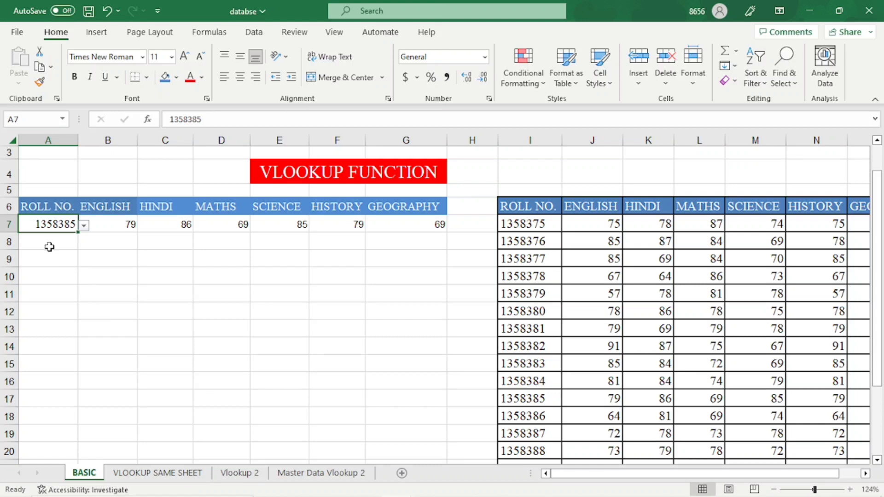
# - On the VLOOKUP SAME SHEET sheet, start a VLOOKUP formula in B7 with the column-locked lookup value $A7
pyautogui.click(141, 474)
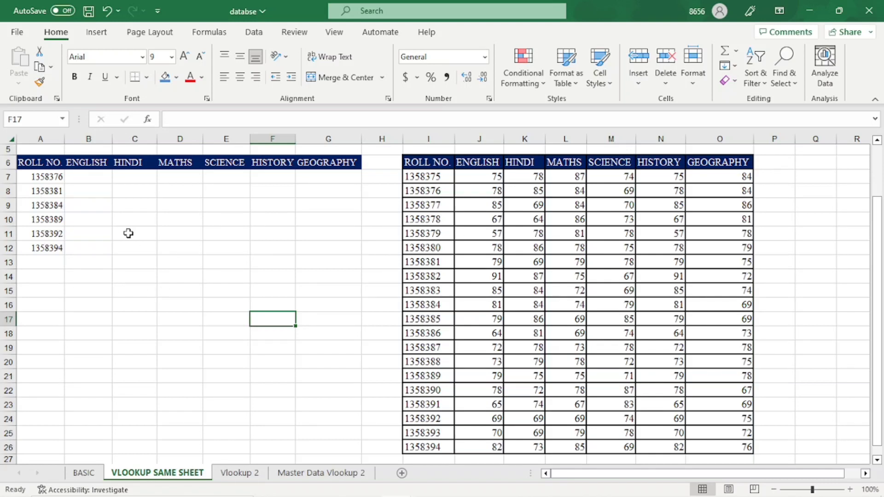
pyautogui.click(80, 175)
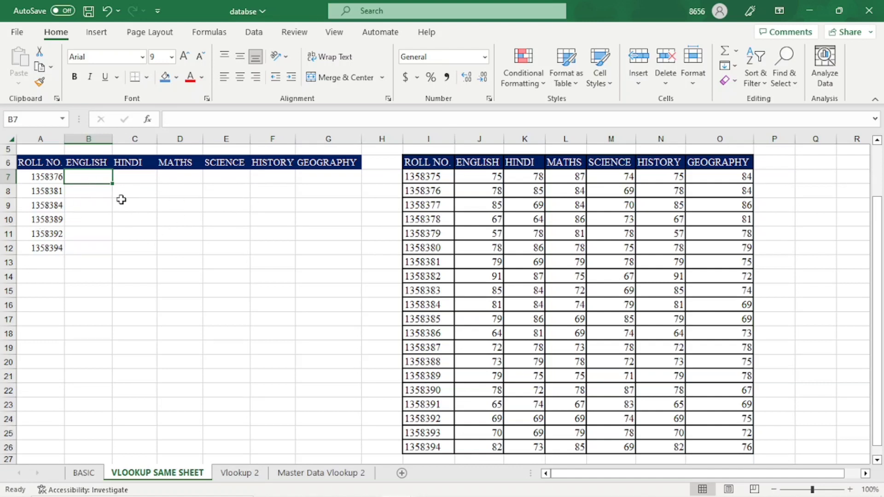
pyautogui.write('=VLO')
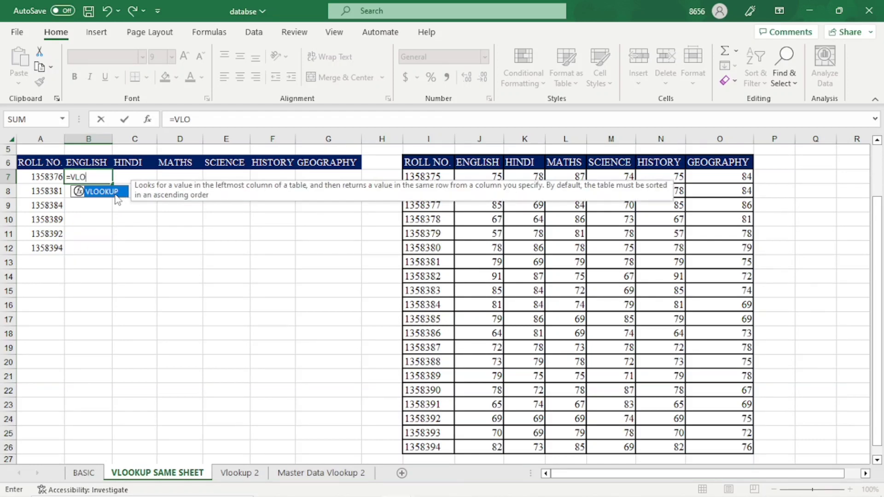
pyautogui.doubleClick(109, 194)
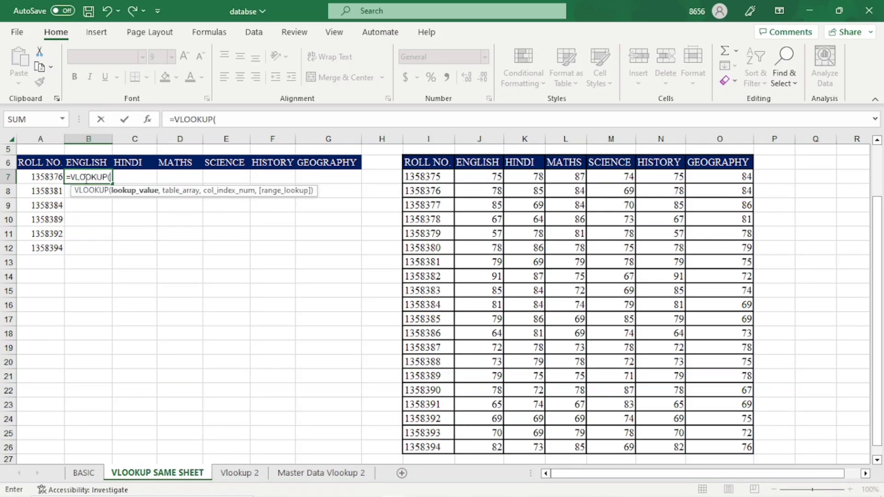
pyautogui.click(52, 177)
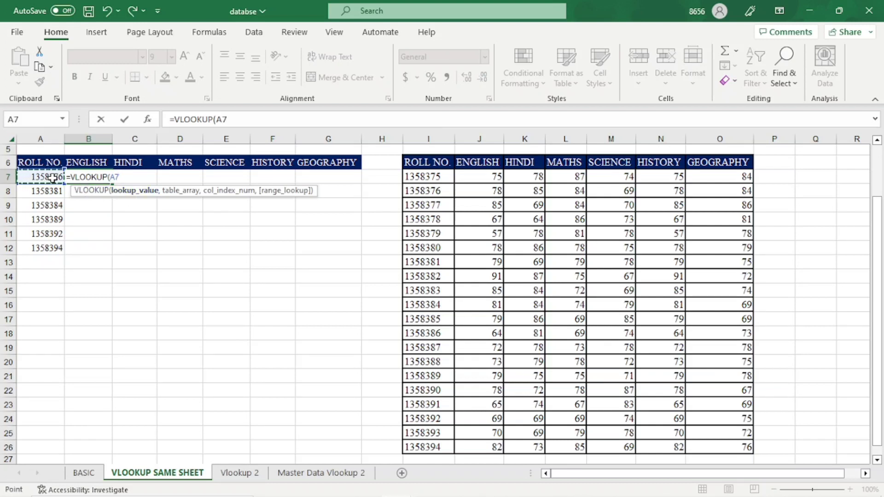
pyautogui.press('F4')
pyautogui.press('F4')
pyautogui.press('F4')
pyautogui.write(',')
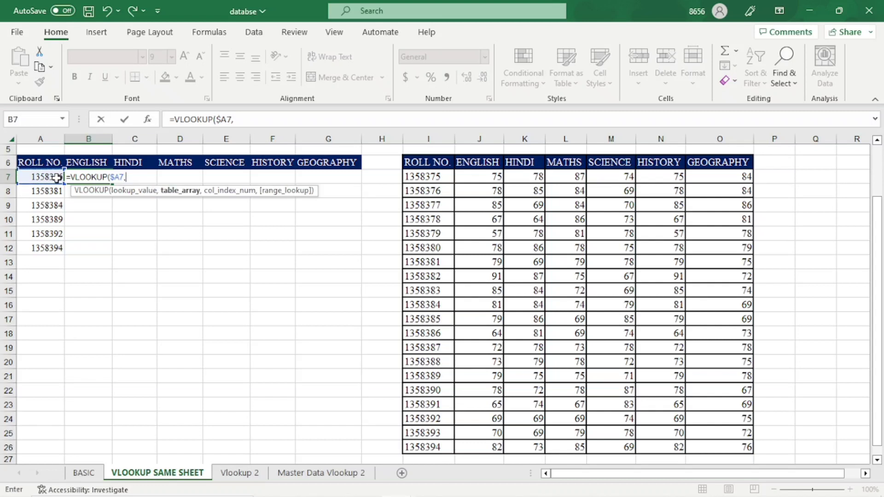
# - Set the VLOOKUP table array to the whole marks table as the absolute range $I$6:$O$26
pyautogui.click(420, 163)
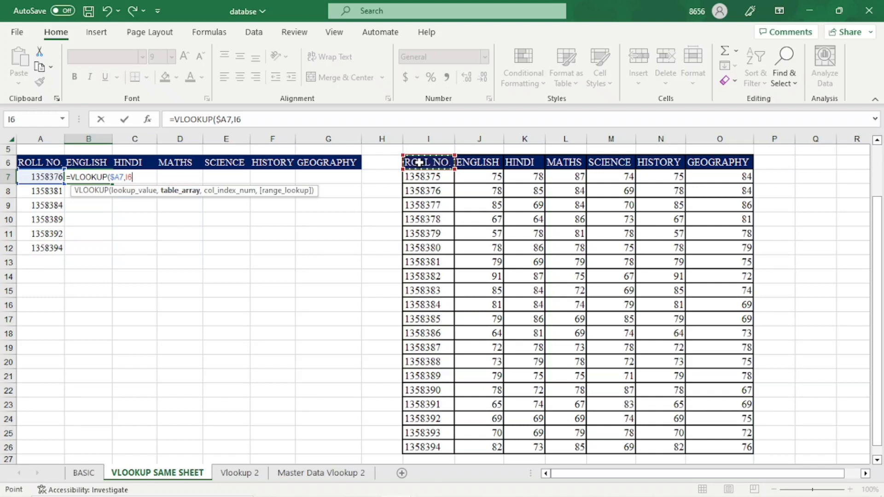
pyautogui.hotkey('ctrl', 'shift', 'Down')
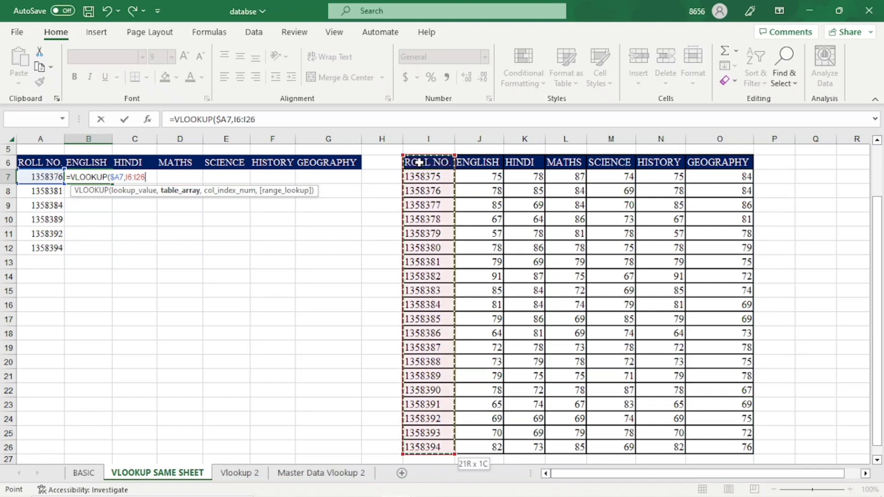
pyautogui.hotkey('ctrl', 'shift', 'Right')
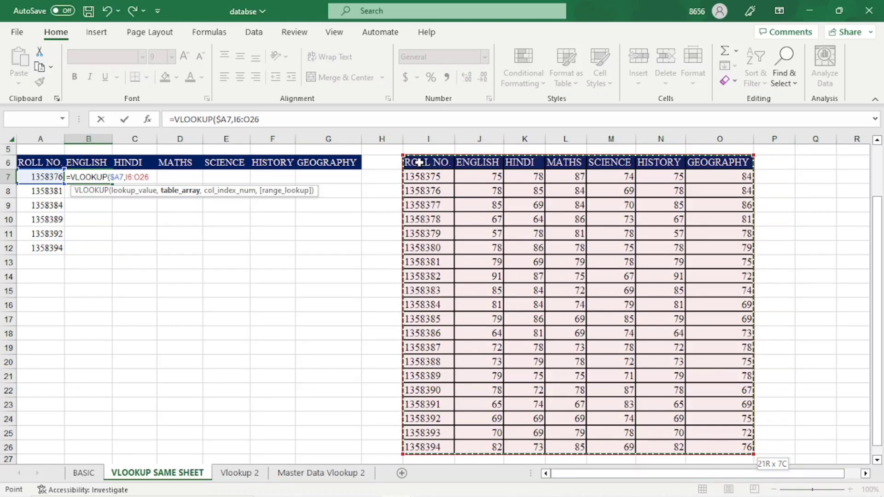
pyautogui.press('F4')
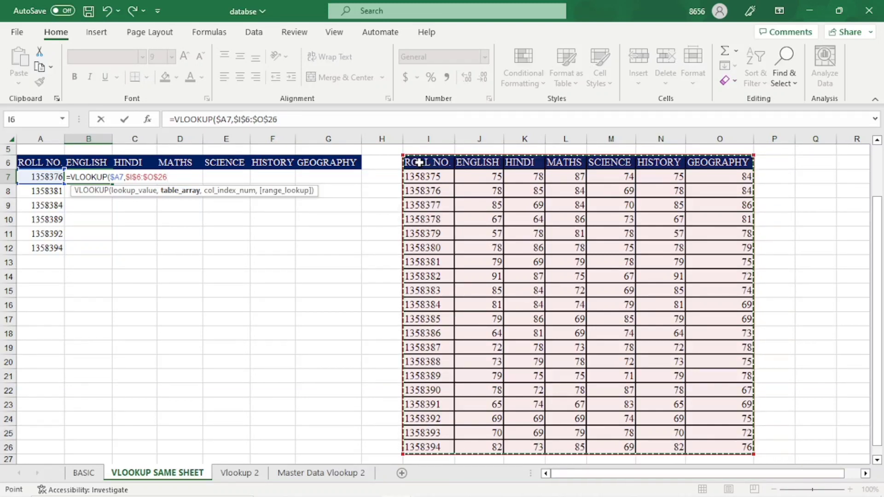
pyautogui.write(',')
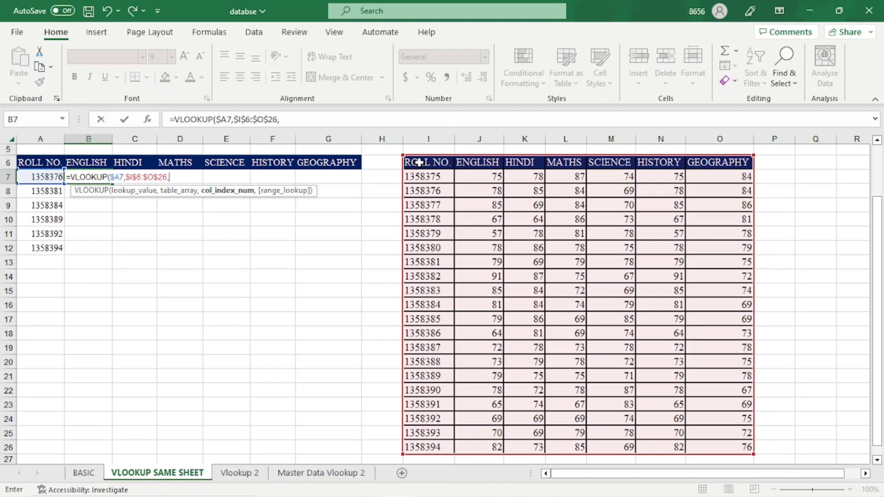
# - Complete B7's formula with COLUMNS($I6:J6) as the column index and 0 for an exact match
pyautogui.write('COLUMN')
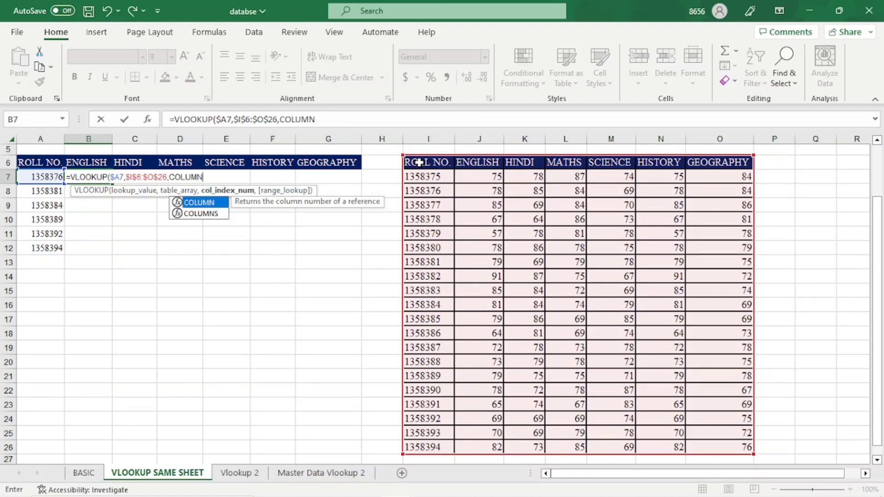
pyautogui.write('S')
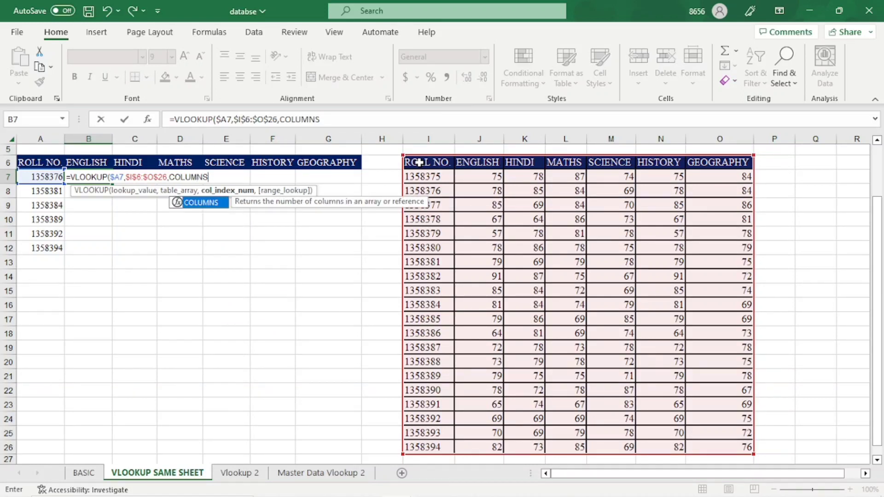
pyautogui.write('(')
pyautogui.moveTo(419, 162); pyautogui.dragTo(462, 162)
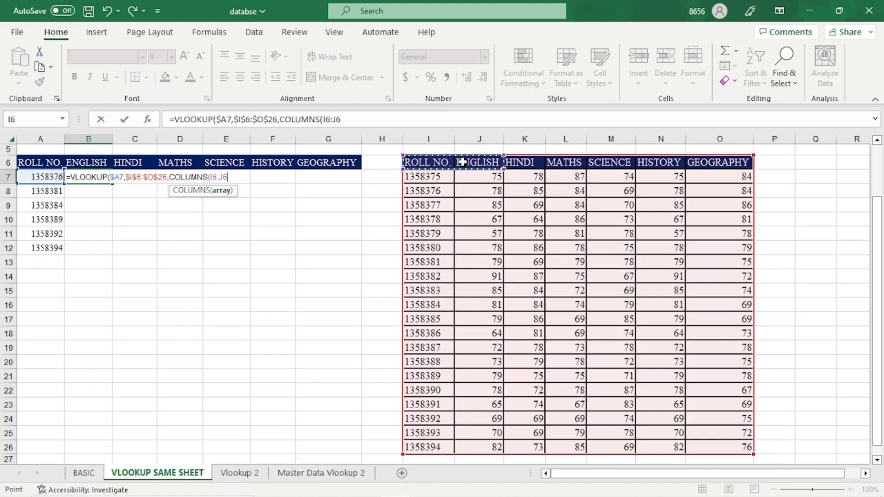
pyautogui.click(326, 120)
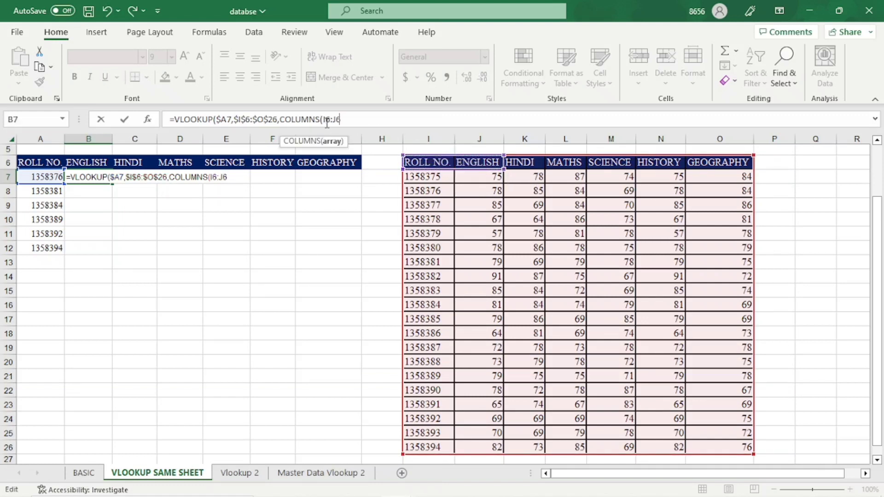
pyautogui.press('F4')
pyautogui.press('F4')
pyautogui.press('F4')
pyautogui.click(352, 120)
pyautogui.write('),0')
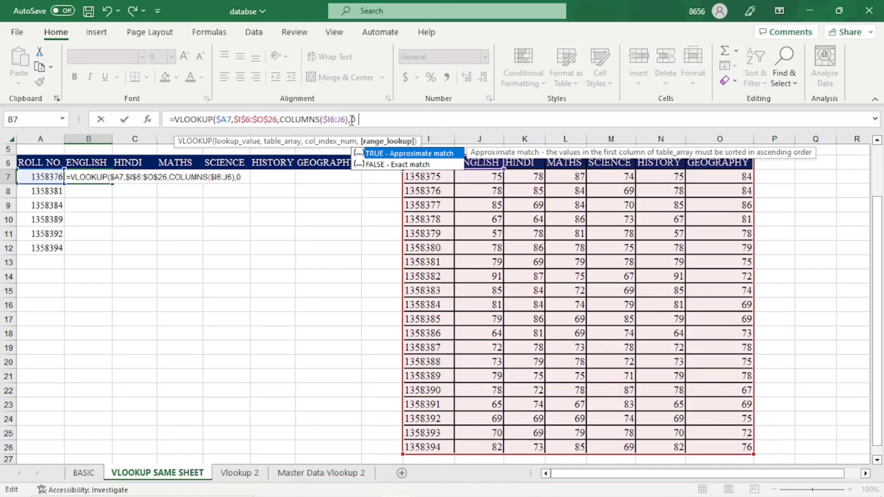
pyautogui.write(')')
pyautogui.press('Return')
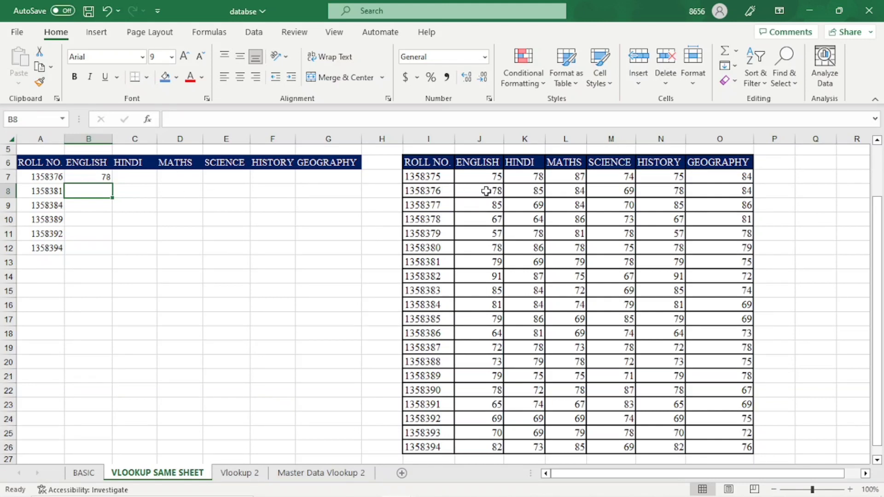
# - Fill B7's lookup formula across to G7 and down through row 12 for all listed roll numbers
pyautogui.click(94, 179)
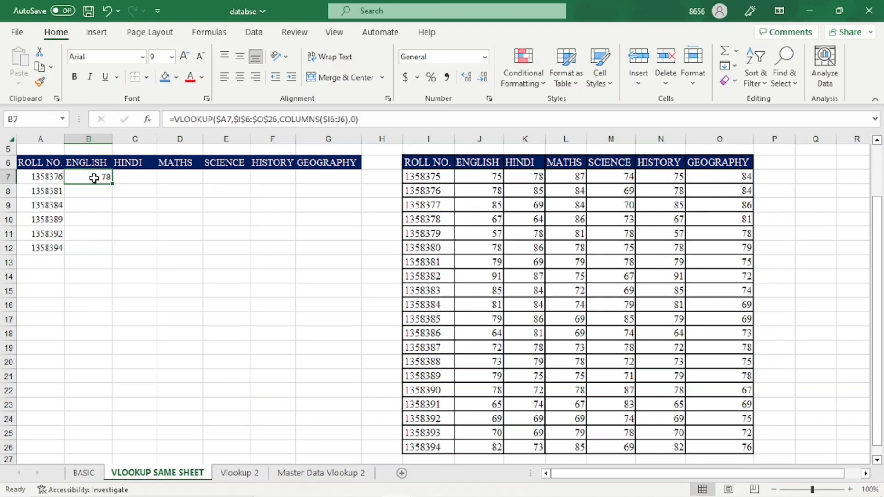
pyautogui.moveTo(112, 183); pyautogui.dragTo(342, 178)
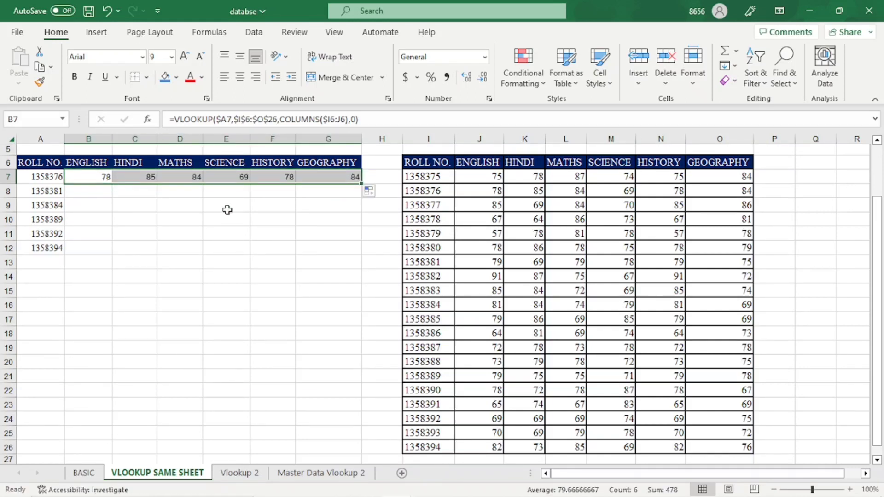
pyautogui.click(107, 203)
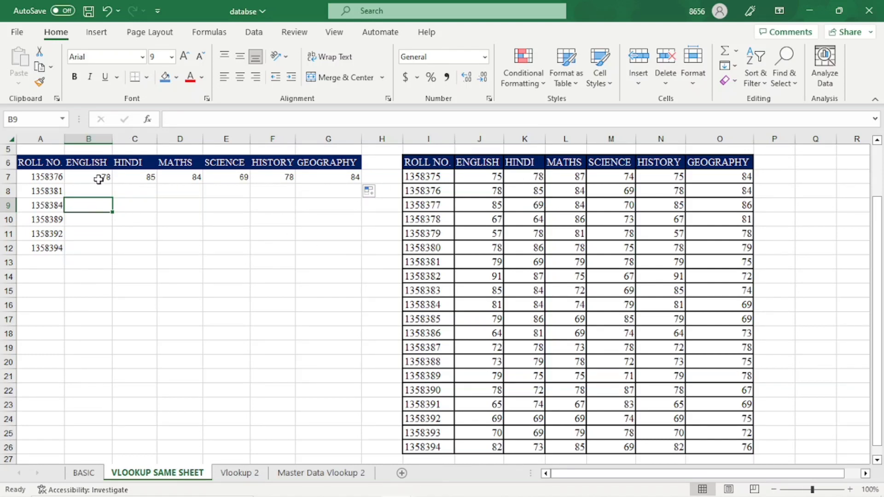
pyautogui.moveTo(99, 179); pyautogui.dragTo(359, 255)
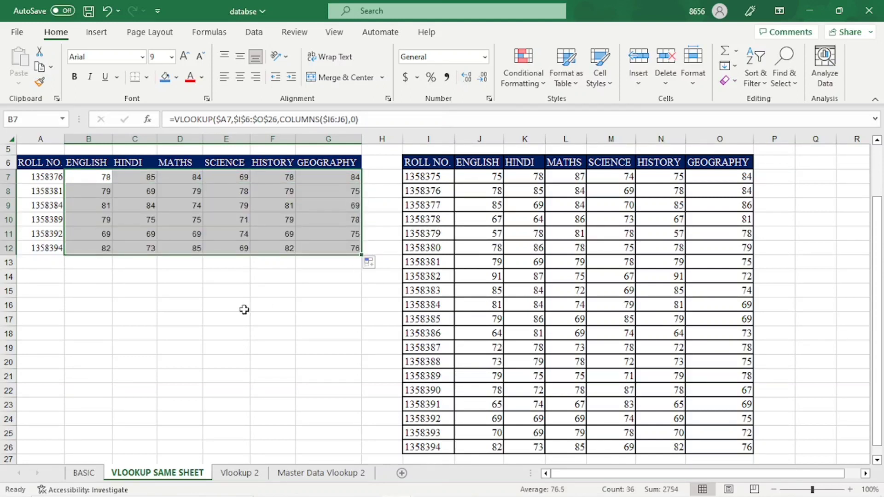
pyautogui.click(293, 301)
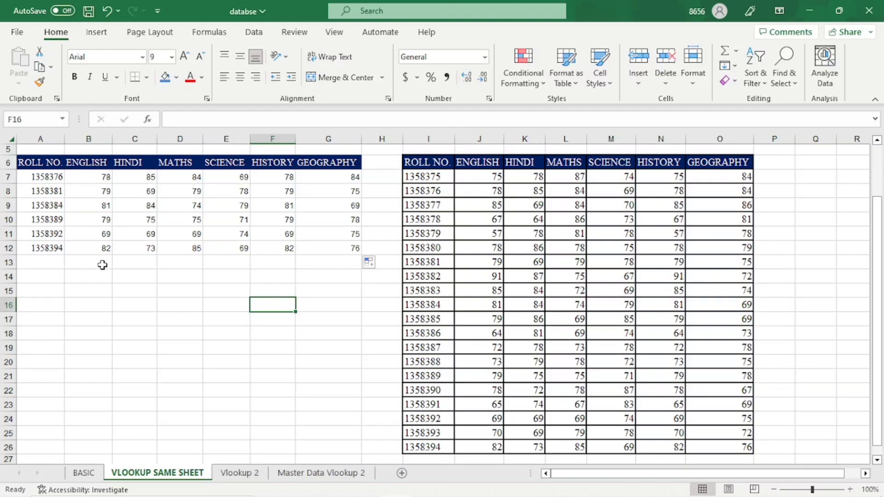
pyautogui.click(102, 267)
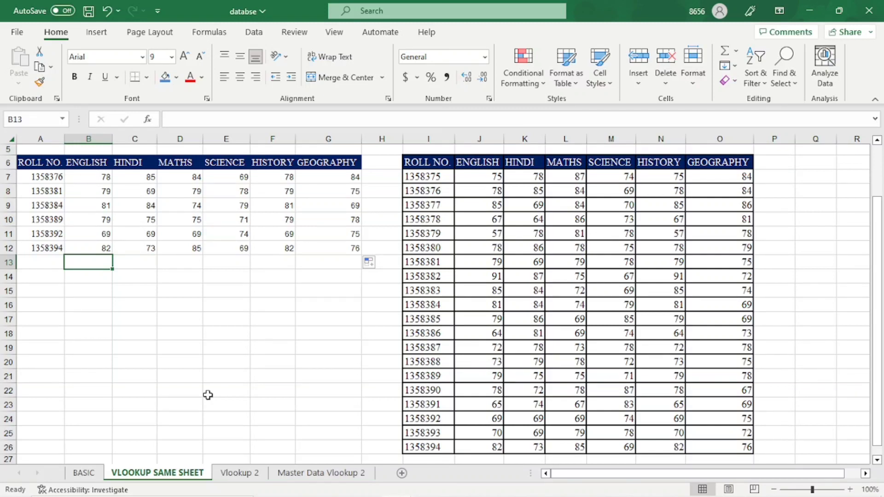
# - Examine the full student records on Master Data Vlookup 2 and the blank columns for the listed roll numbers on Vlookup 2
pyautogui.click(306, 478)
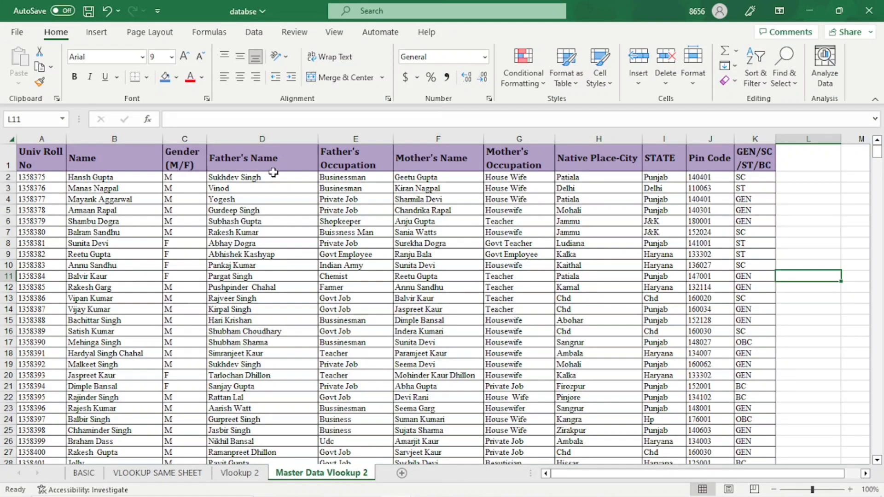
pyautogui.click(240, 473)
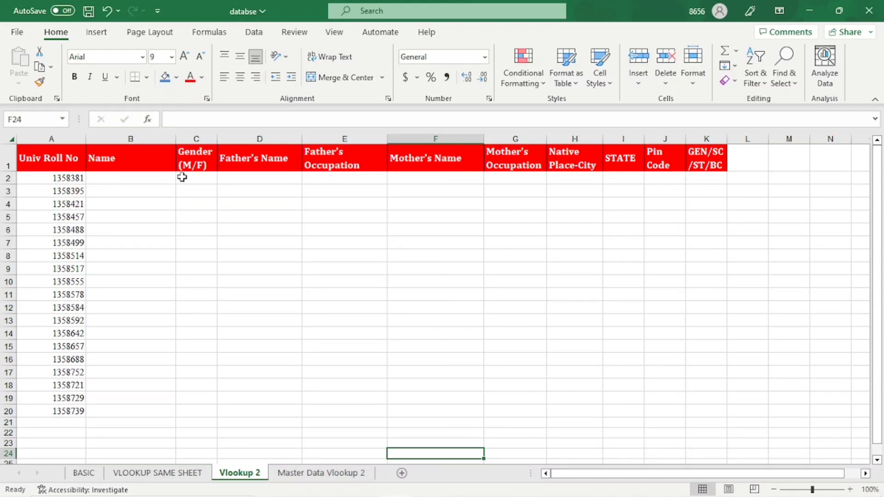
pyautogui.click(329, 475)
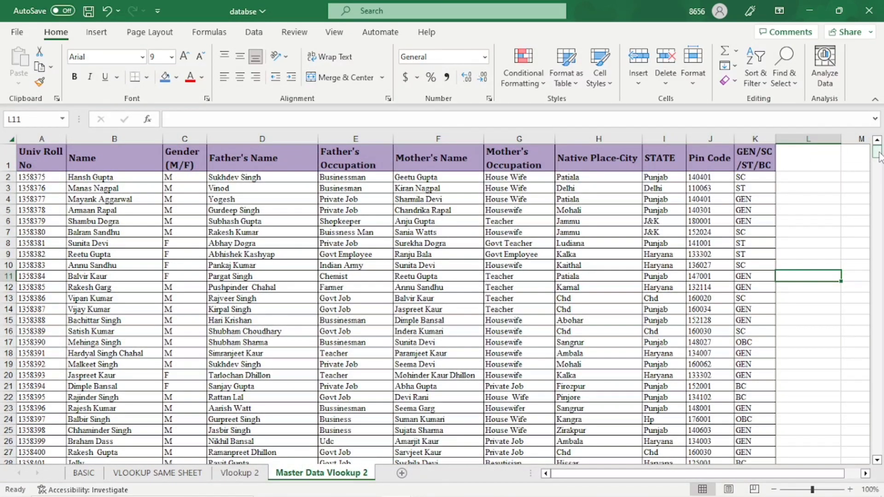
pyautogui.moveTo(878, 157); pyautogui.dragTo(881, 449)
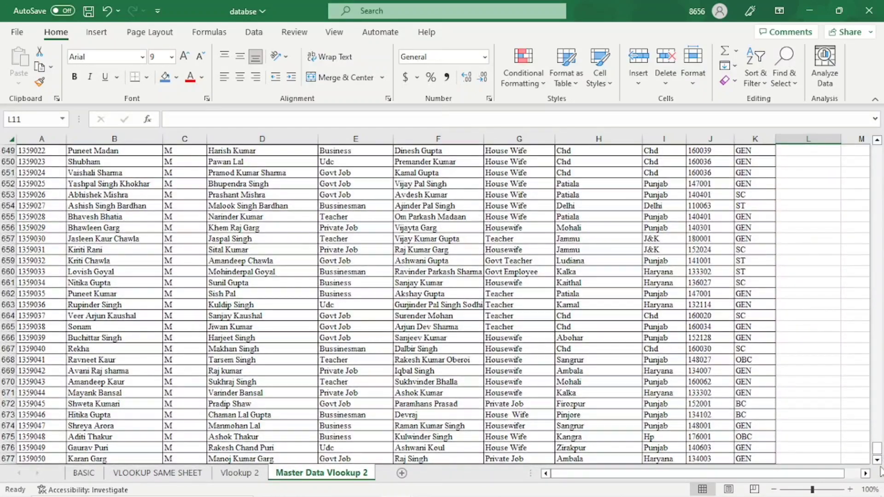
pyautogui.click(878, 460)
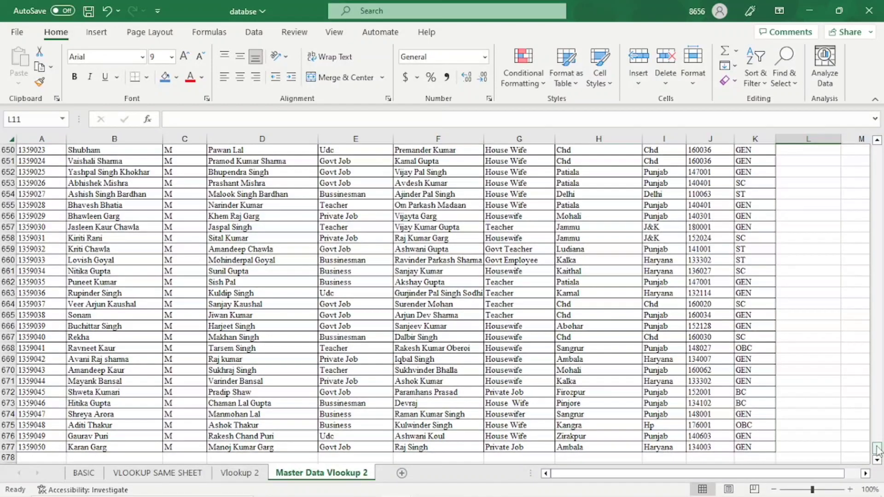
pyautogui.moveTo(878, 449); pyautogui.dragTo(877, 152)
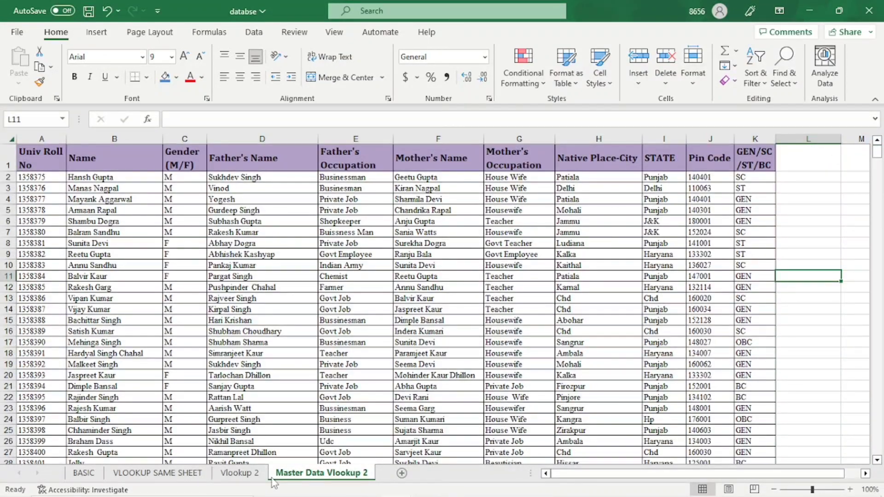
pyautogui.click(240, 473)
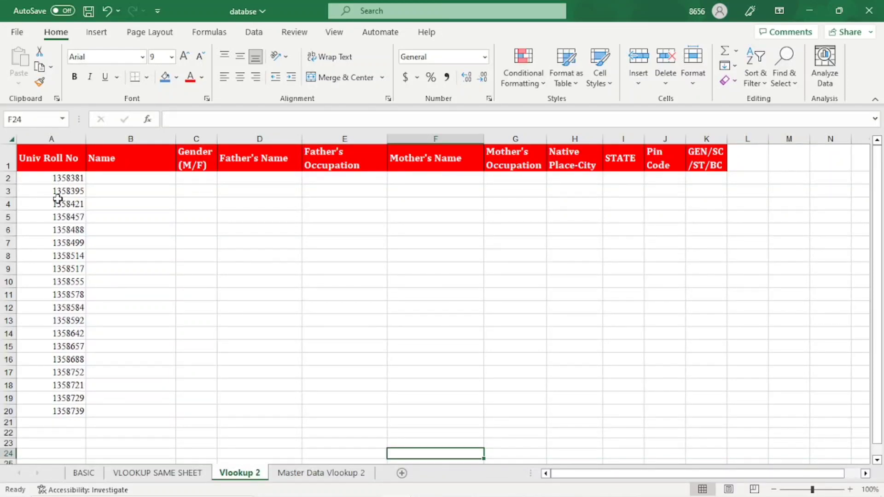
# - Begin a VLOOKUP formula in B2 of Vlookup 2 with the column-locked roll number $A2 as the lookup value
pyautogui.click(119, 178)
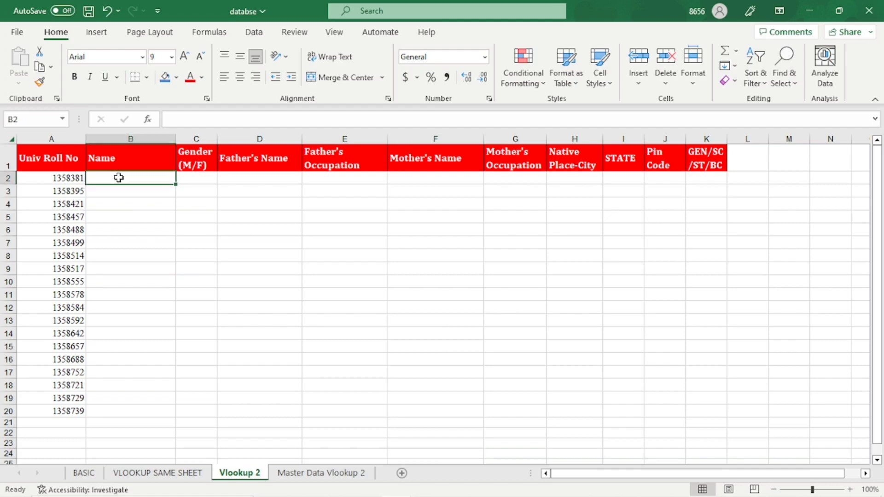
pyautogui.write('=')
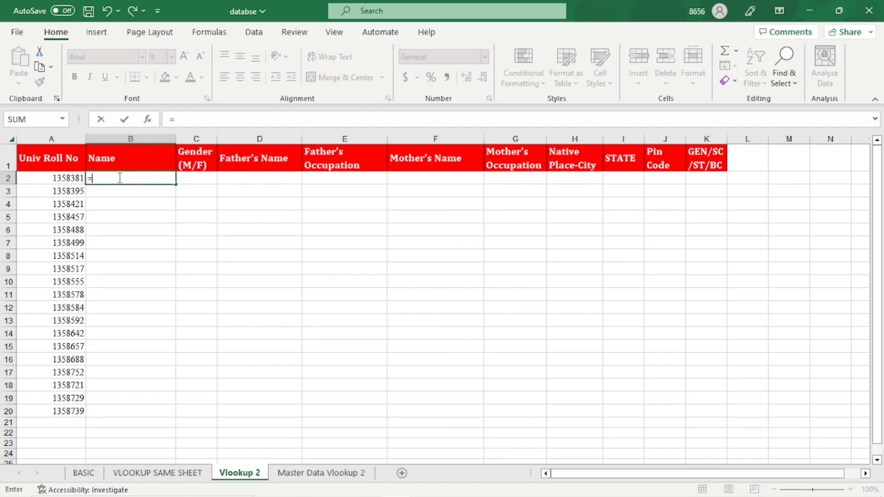
pyautogui.write('VLOOK')
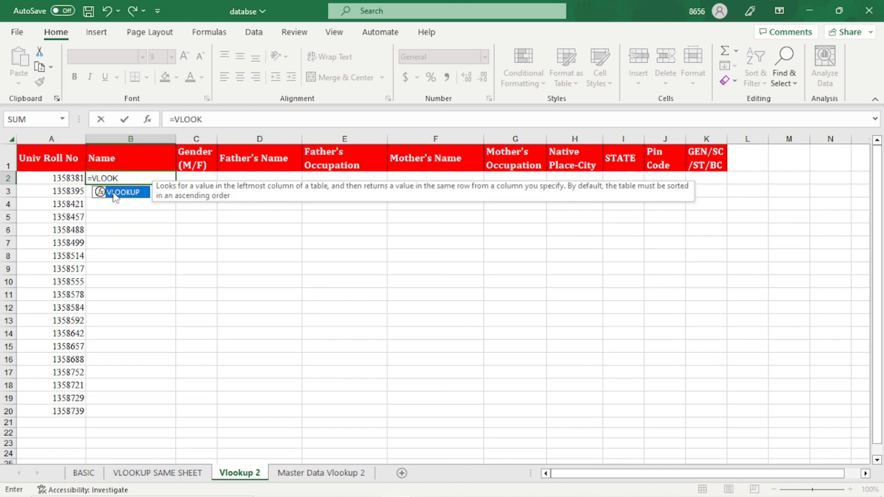
pyautogui.doubleClick(114, 192)
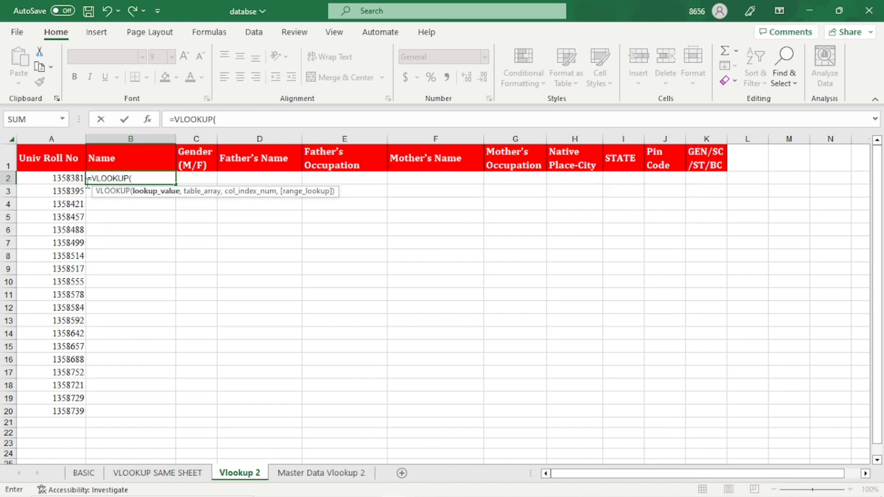
pyautogui.click(70, 178)
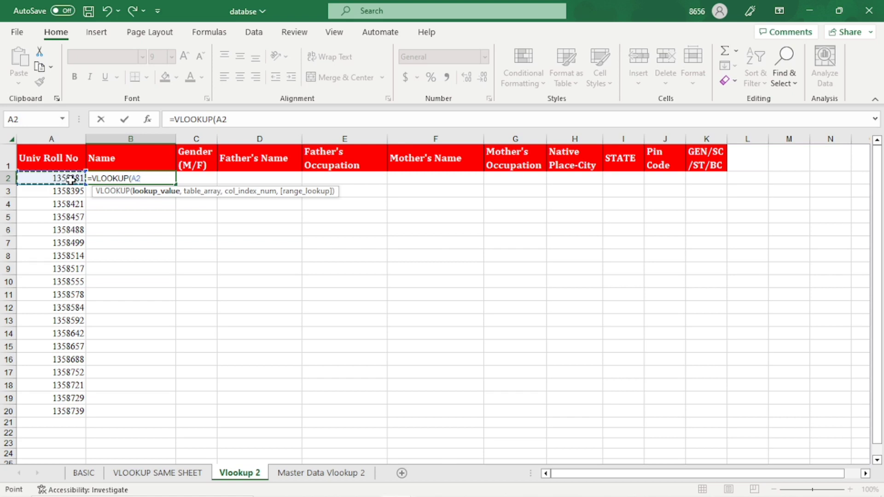
pyautogui.press('F4')
pyautogui.press('F4')
pyautogui.press('F4')
pyautogui.click(235, 121)
pyautogui.write(',')
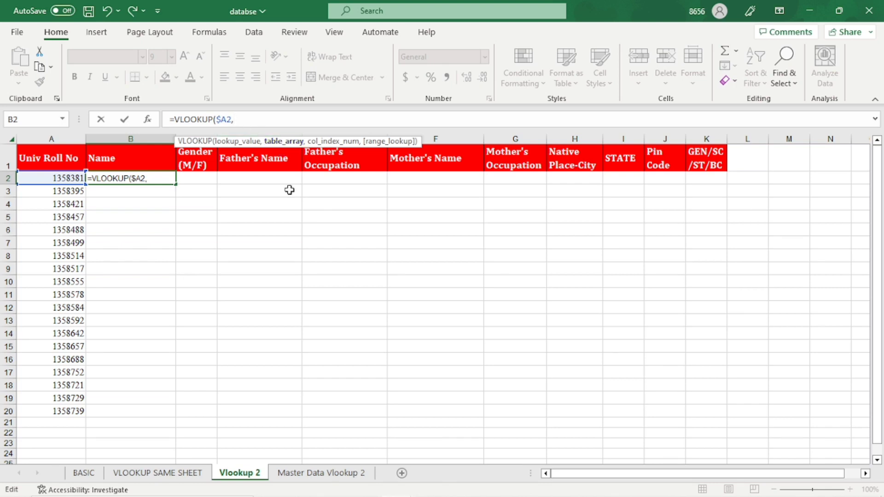
# - Set the table array to the whole student table on Master Data Vlookup 2 as the absolute range $A$1:$K$677
pyautogui.click(318, 474)
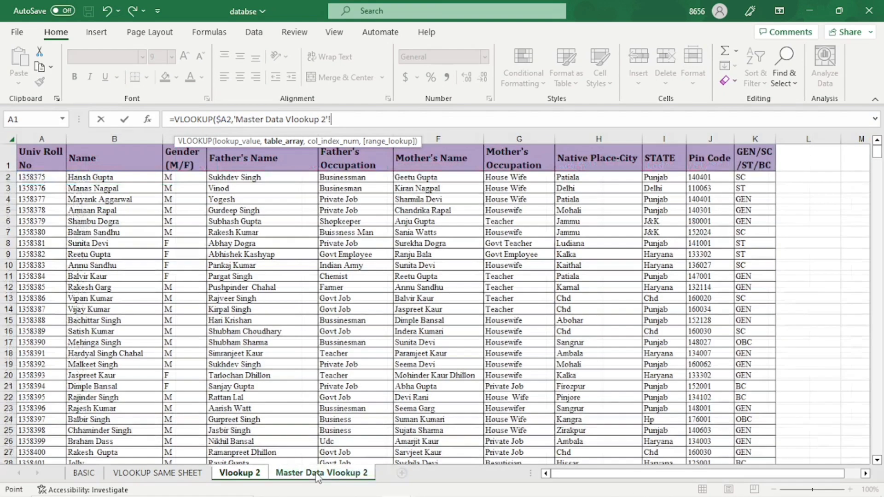
pyautogui.click(47, 163)
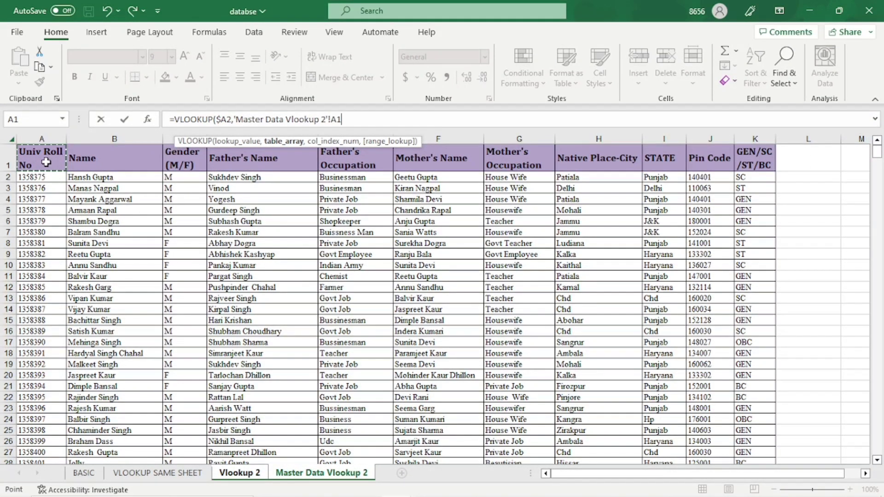
pyautogui.hotkey('ctrl', 'shift', 'Down')
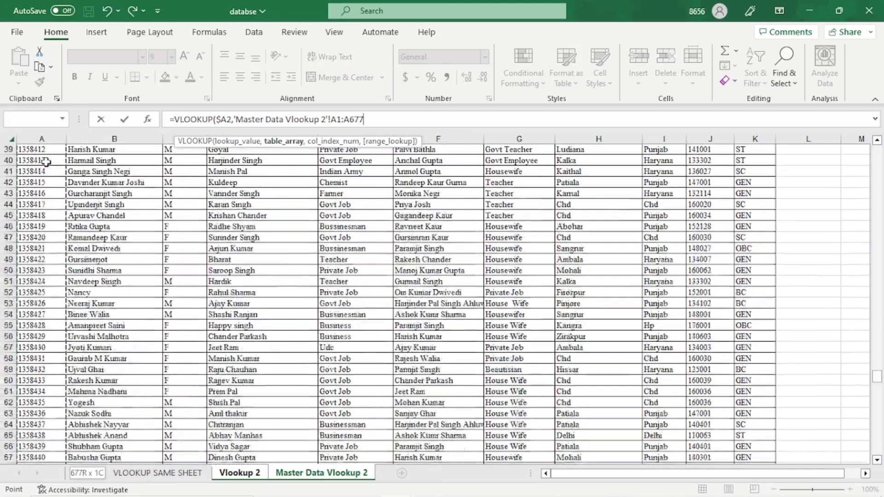
pyautogui.hotkey('ctrl', 'shift', 'Right')
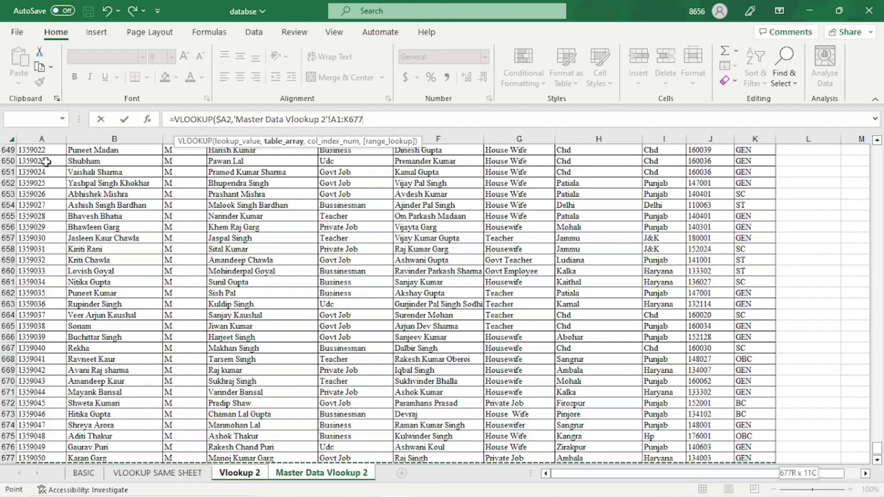
pyautogui.press('F4')
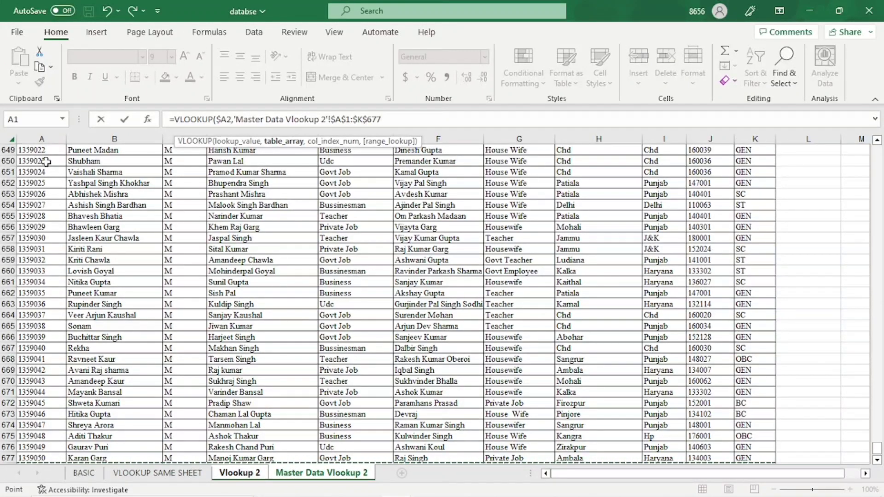
pyautogui.write(',')
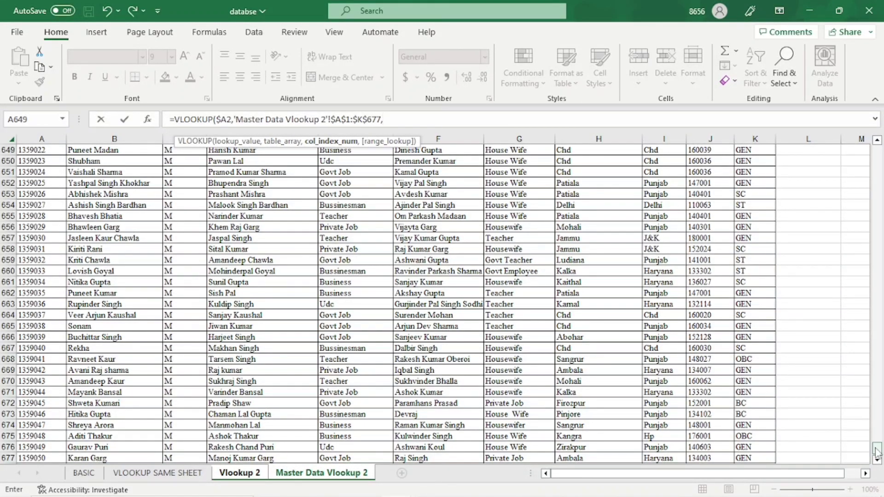
# - Use COLUMNS('Master Data Vlookup 2'!$A1:B1) as the formula's column index
pyautogui.moveTo(877, 450); pyautogui.dragTo(815, 145)
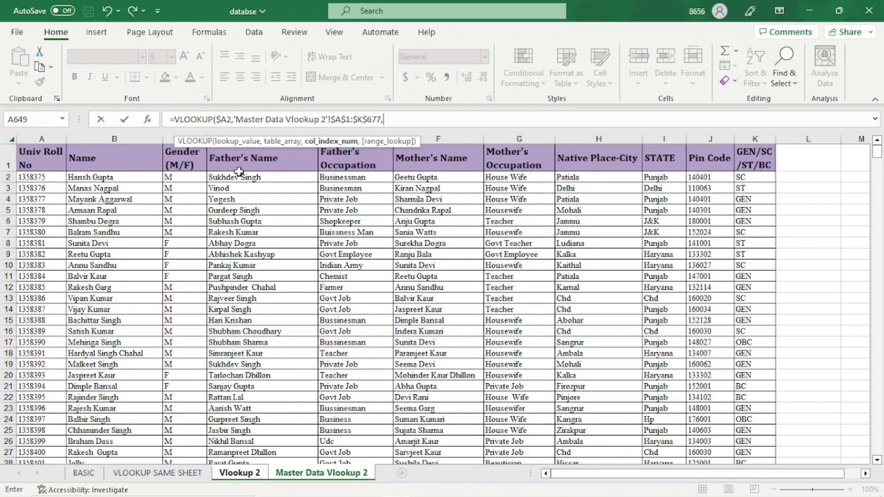
pyautogui.write('COLU')
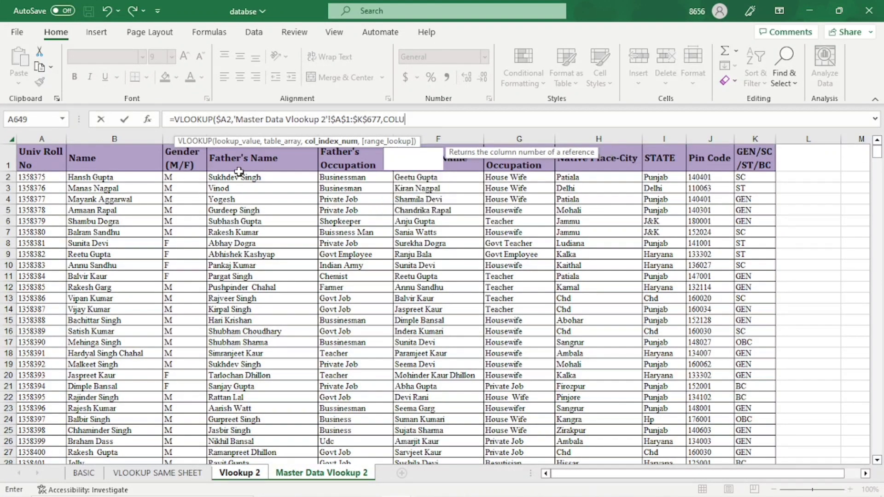
pyautogui.write('MN')
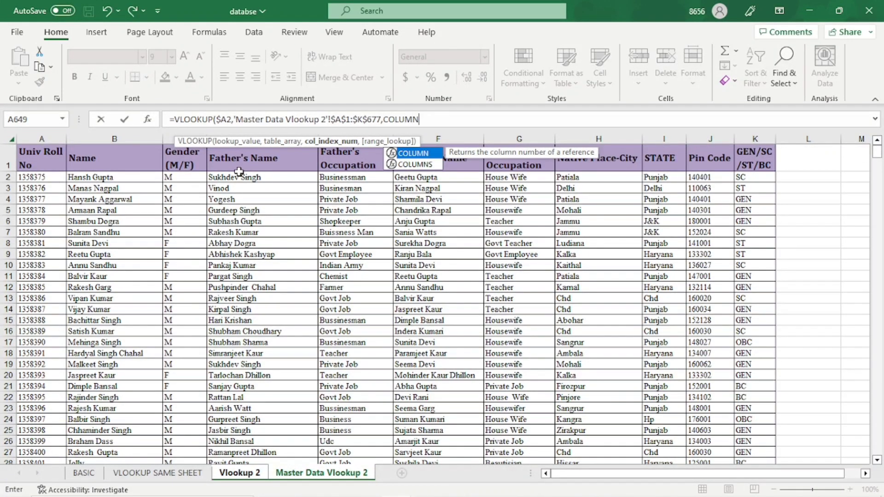
pyautogui.write('S')
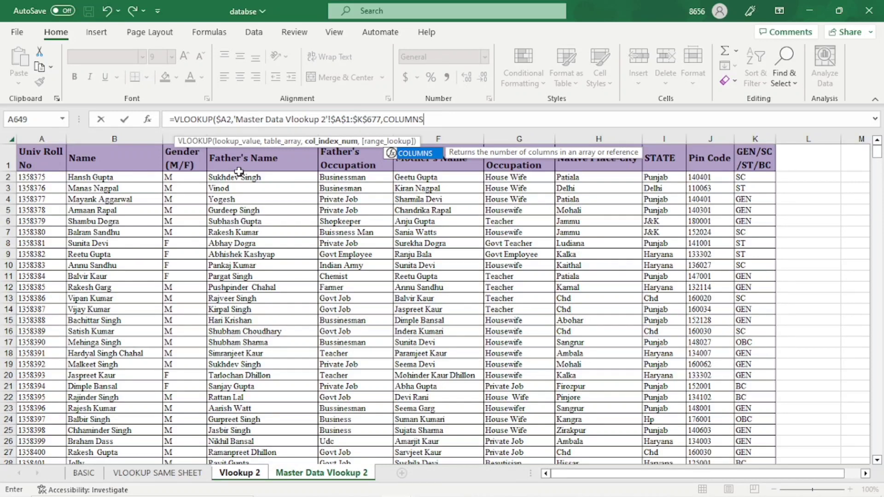
pyautogui.write('(')
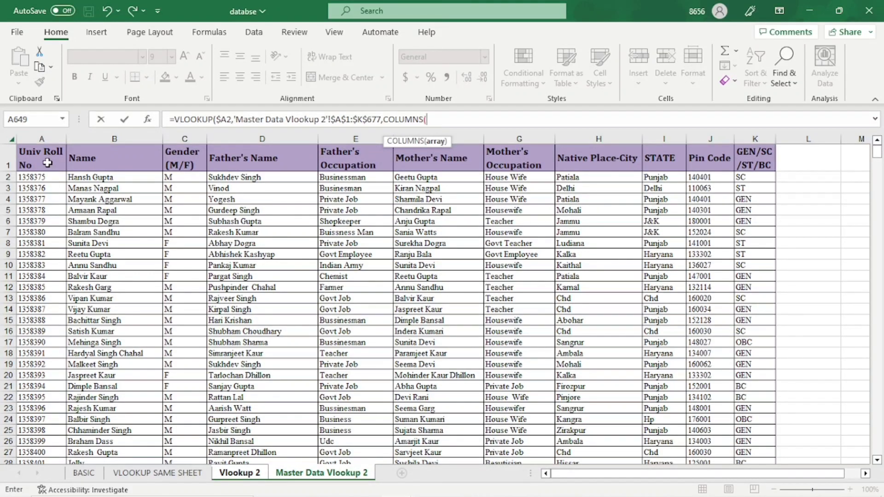
pyautogui.moveTo(48, 163); pyautogui.dragTo(79, 161)
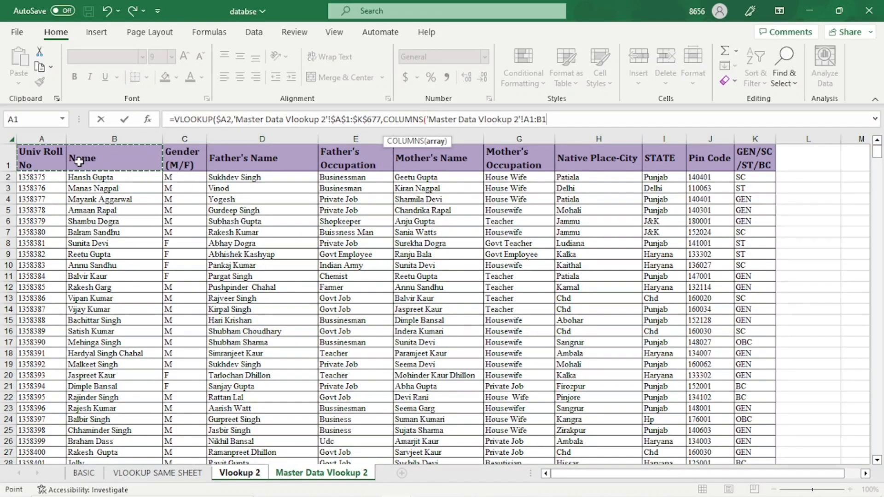
pyautogui.click(525, 120)
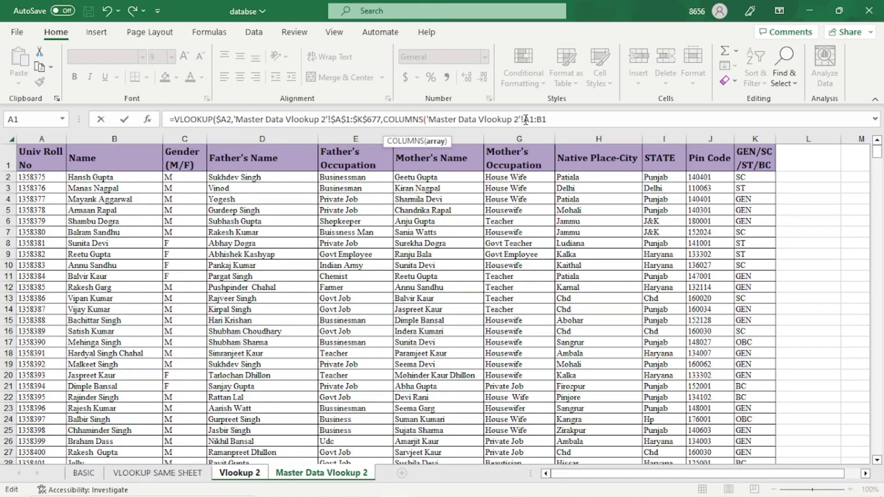
pyautogui.write('$')
pyautogui.press('BackSpace')
pyautogui.write('$A1:B1)')
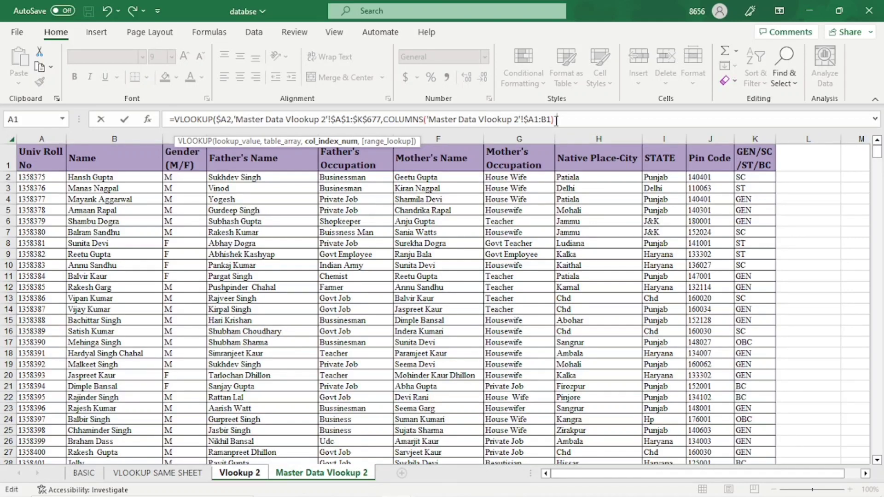
# - Finish B2's VLOOKUP formula with 0 for an exact match
pyautogui.write(',')
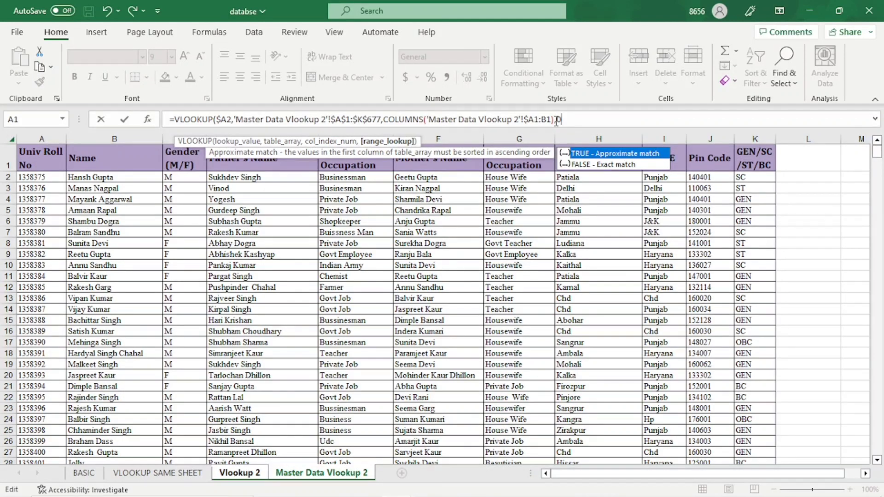
pyautogui.write('0)')
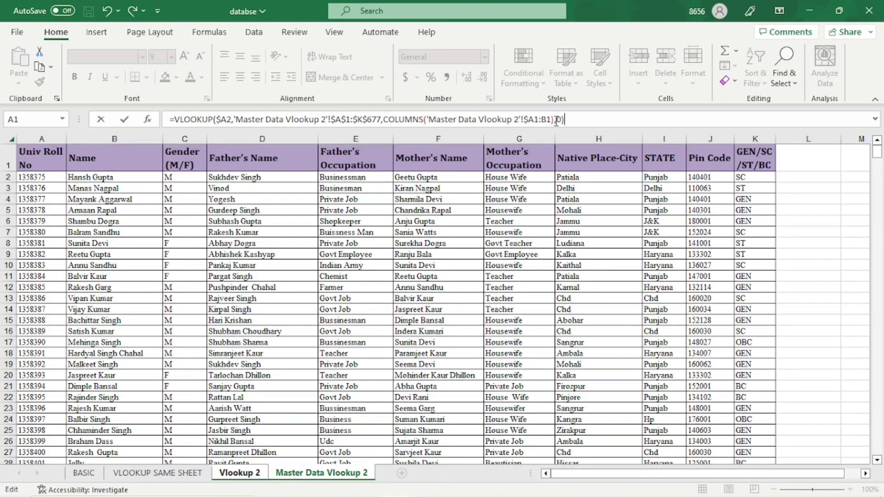
pyautogui.press('Return')
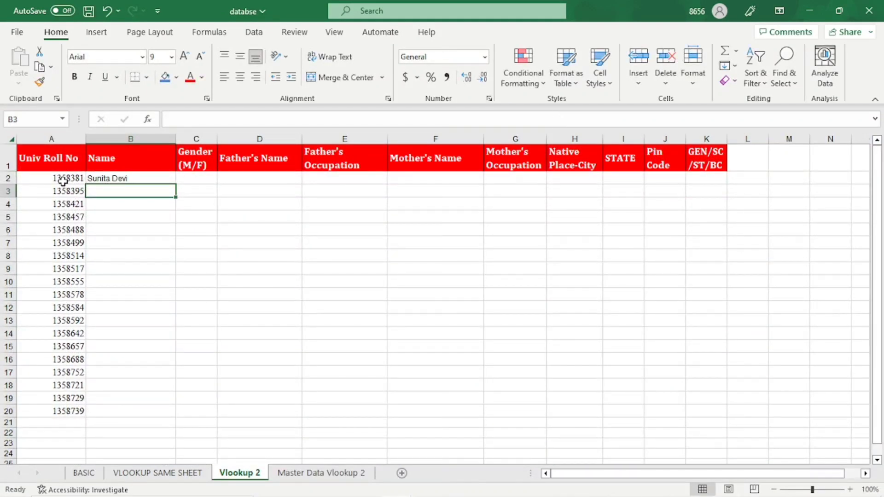
# - Fill B2's lookup formula across to column K and down through row 20, and compare the results with Master Data Vlookup 2
pyautogui.click(101, 178)
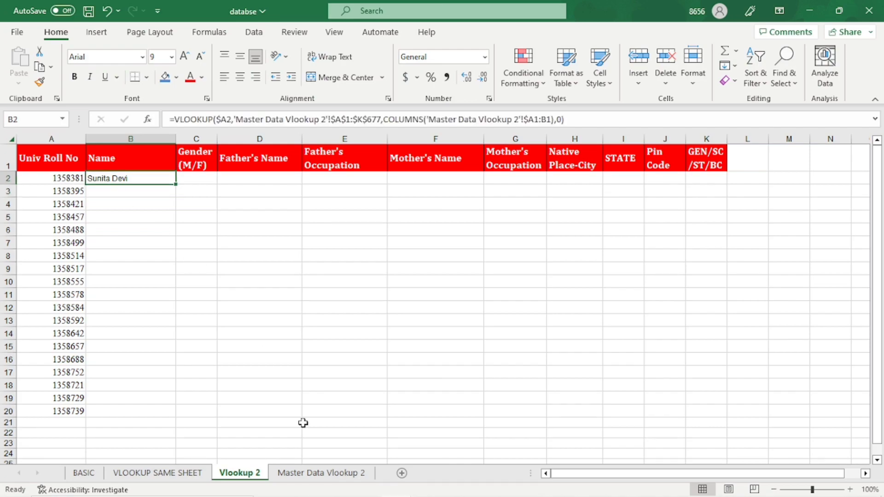
pyautogui.click(326, 474)
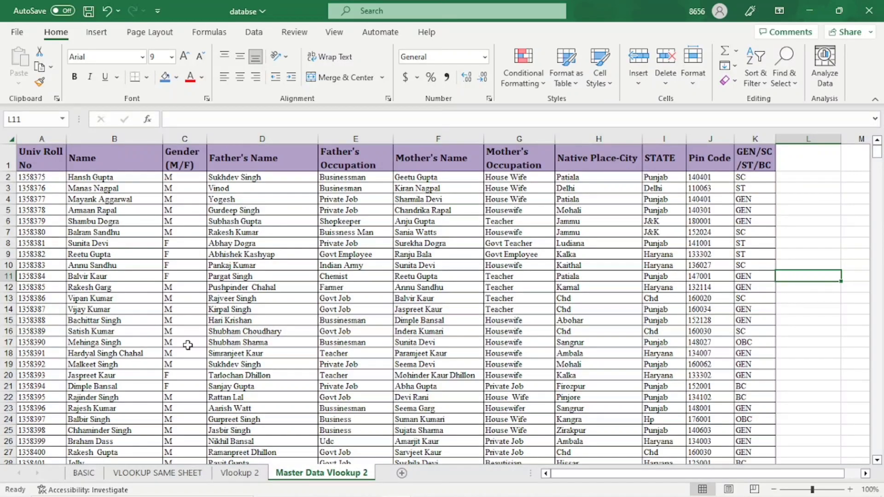
pyautogui.click(246, 477)
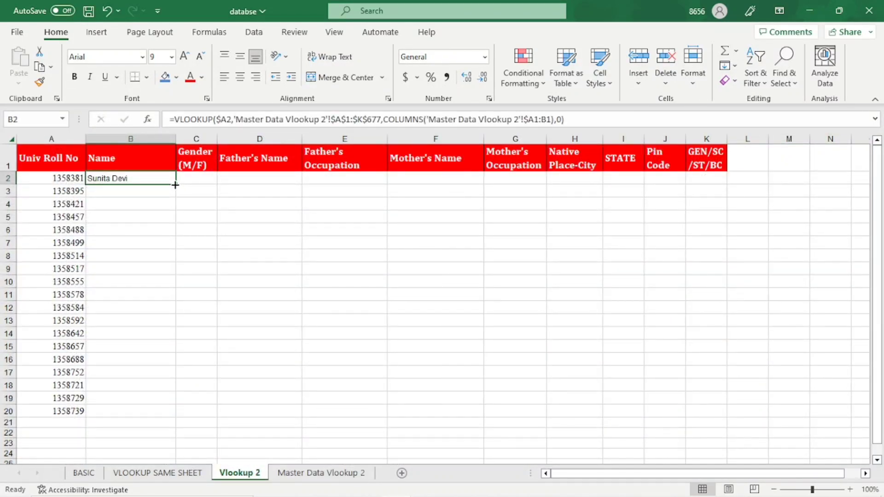
pyautogui.moveTo(175, 185); pyautogui.dragTo(739, 413)
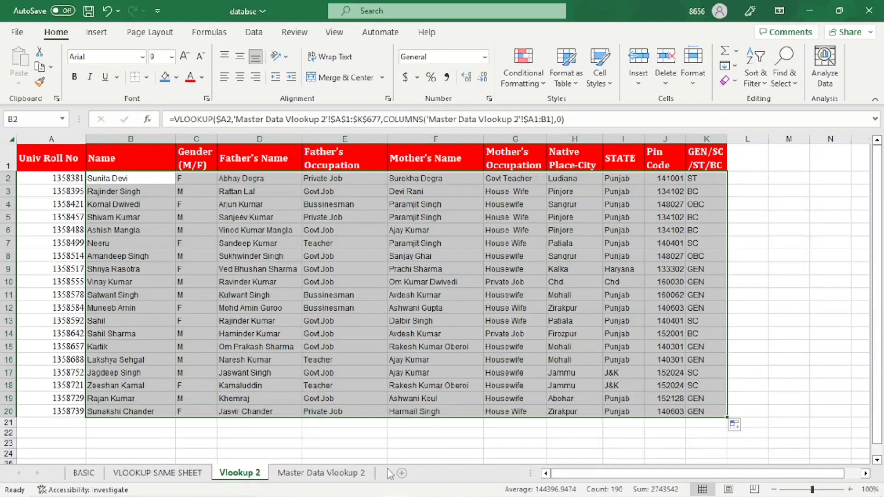
pyautogui.click(304, 453)
pyautogui.click(319, 474)
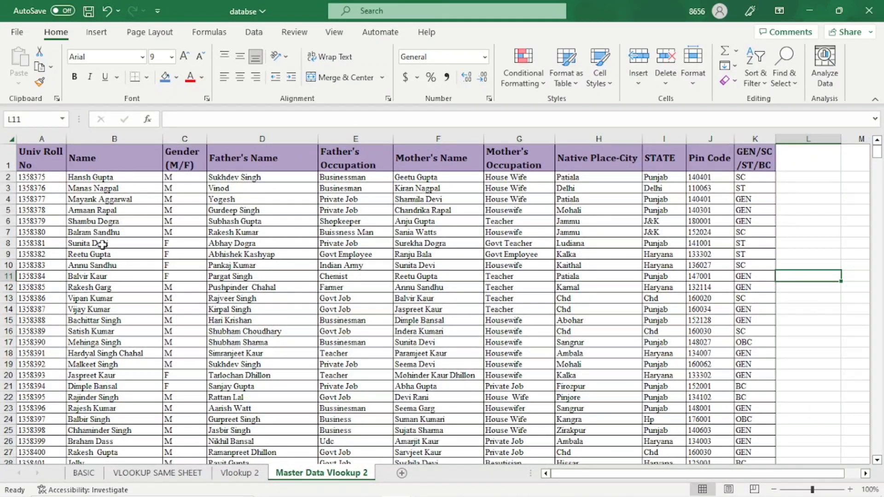
pyautogui.click(248, 475)
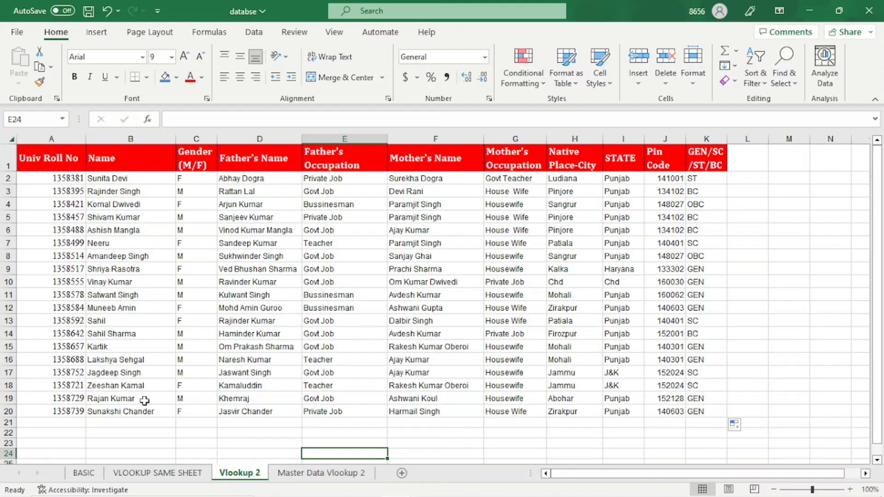
# - Hide columns I to Q, which hold the marks table, on the BASIC sheet
pyautogui.click(95, 477)
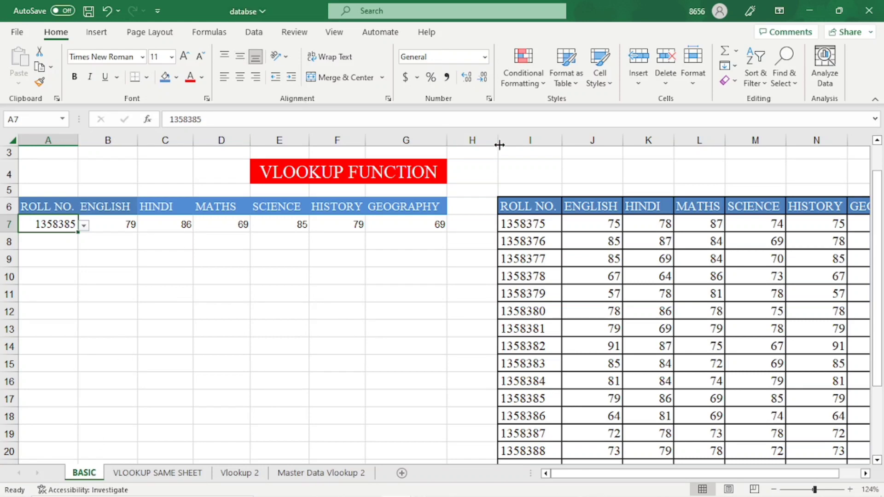
pyautogui.moveTo(514, 145); pyautogui.dragTo(865, 132)
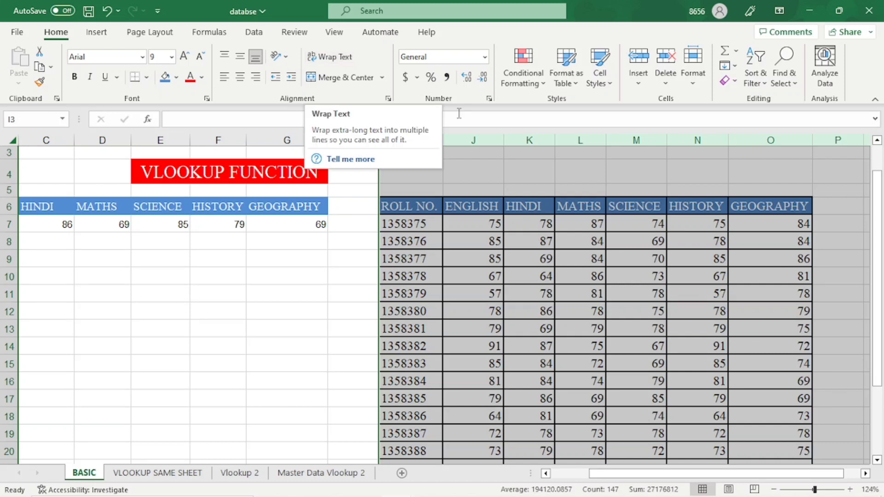
pyautogui.rightClick(486, 138)
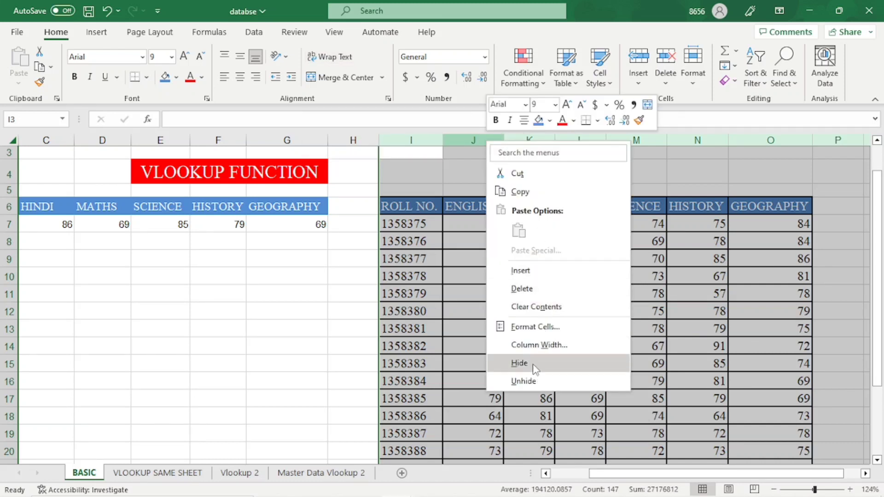
pyautogui.click(520, 364)
# - Clear the subject marks formulas in B7:G7 on the BASIC sheet
pyautogui.moveTo(641, 474); pyautogui.dragTo(601, 475)
pyautogui.moveTo(115, 225); pyautogui.dragTo(429, 225)
pyautogui.press('Delete')
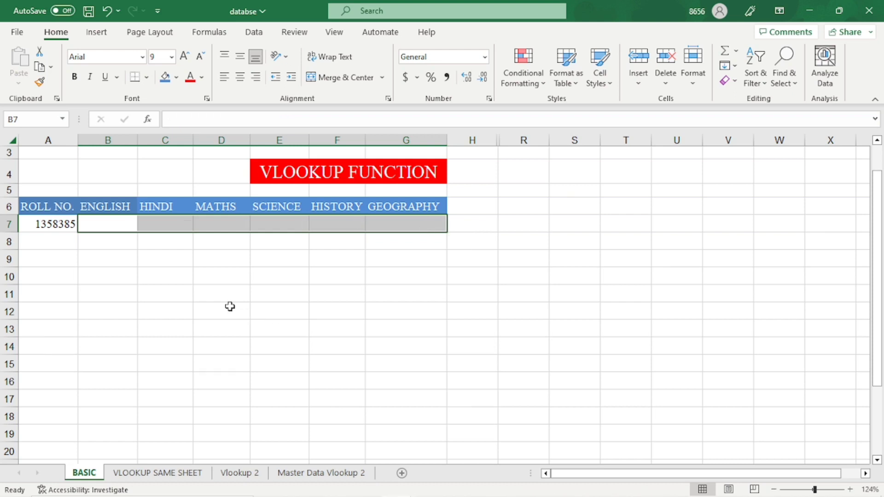
pyautogui.click(121, 264)
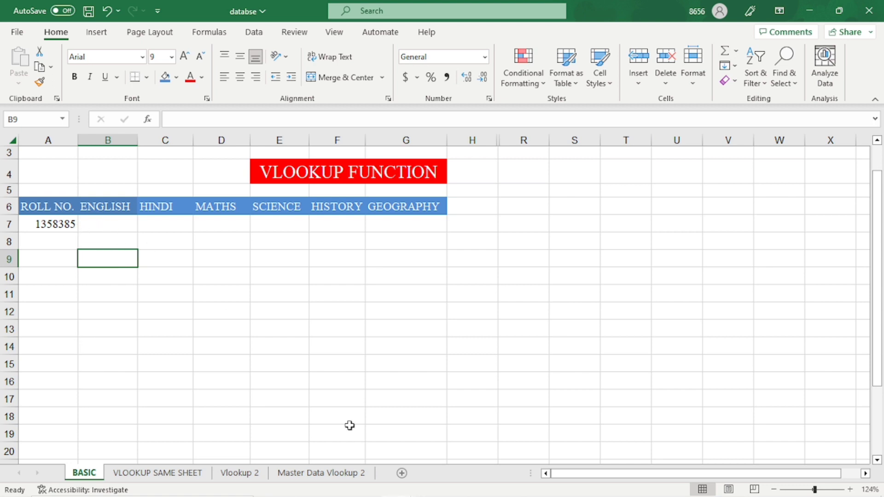
# - Look over the marks table in the VLOOKUP SHEET 2 workbook and return to the databse workbook
pyautogui.moveTo(406, 496)
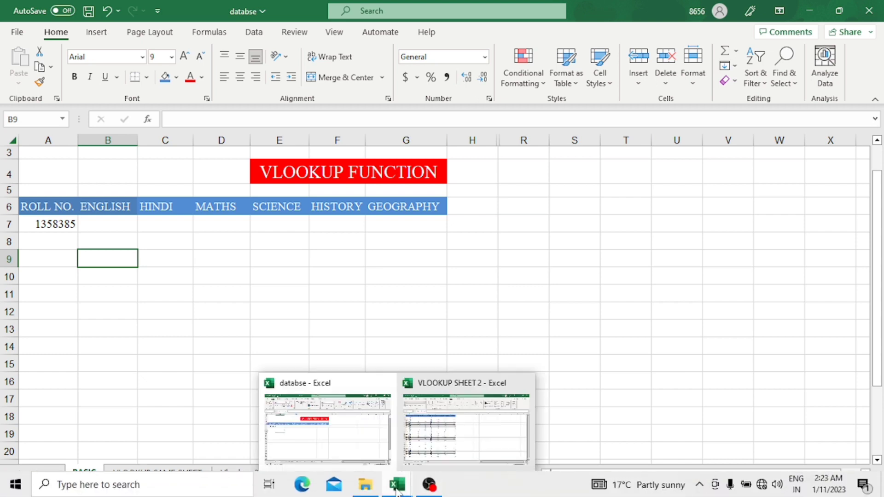
pyautogui.click(432, 451)
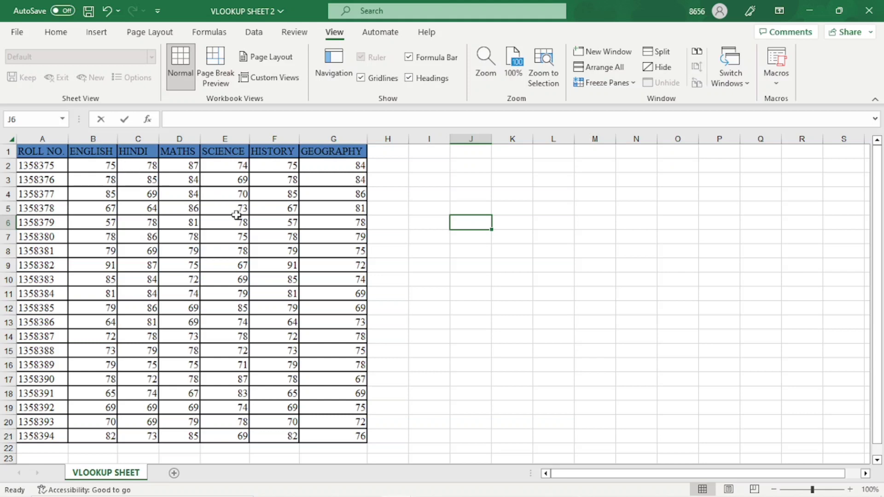
pyautogui.moveTo(407, 495)
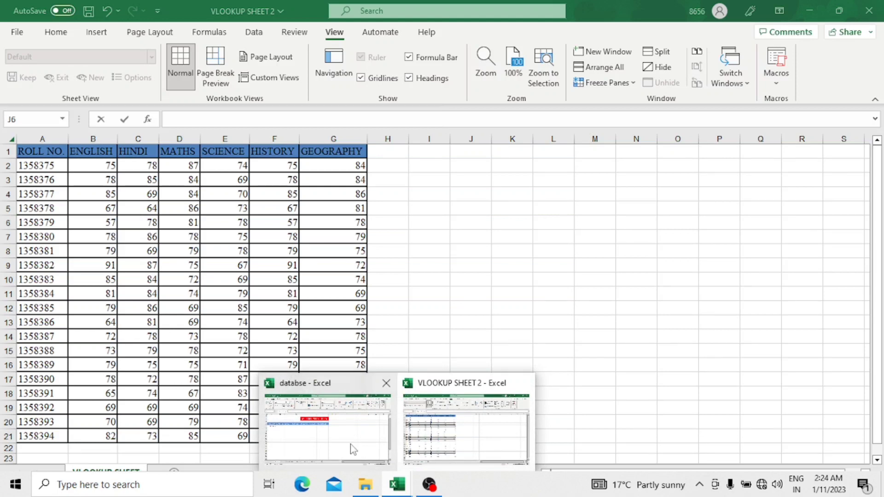
pyautogui.click(352, 450)
# - Start a VLOOKUP formula in B7 of the BASIC sheet with the column-locked lookup value $A7
pyautogui.click(124, 228)
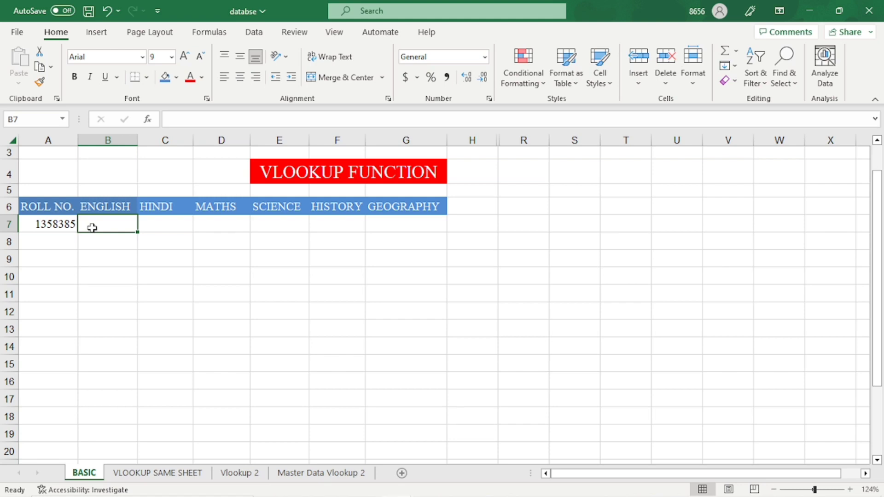
pyautogui.write('=')
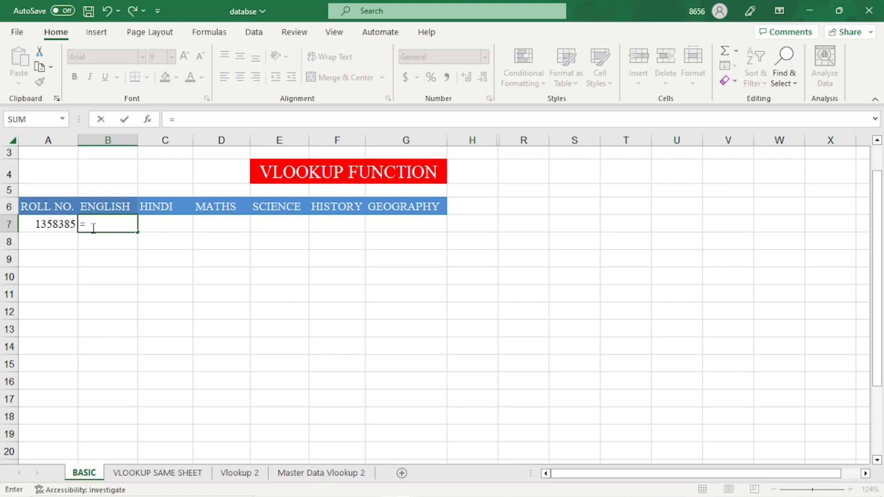
pyautogui.write('VLOO')
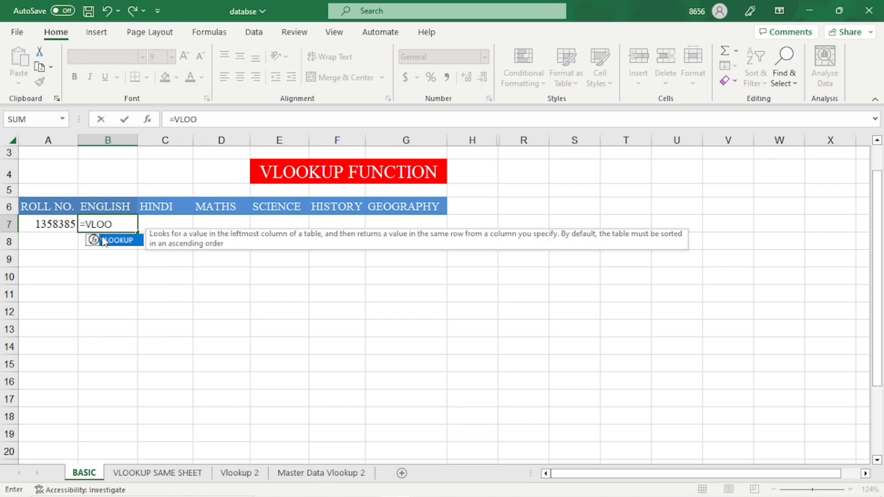
pyautogui.doubleClick(106, 241)
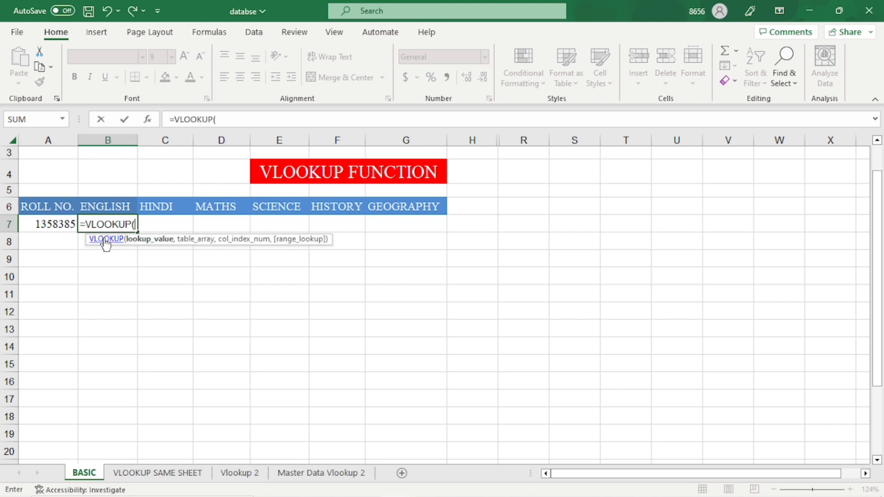
pyautogui.click(55, 225)
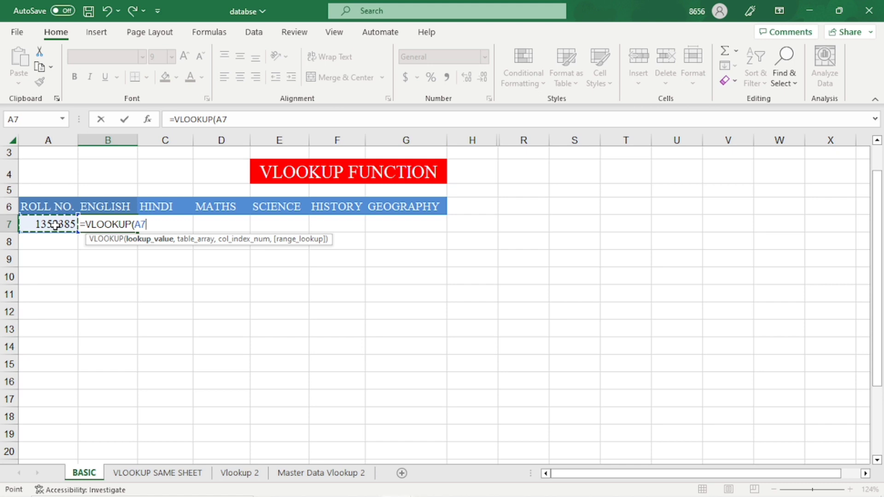
pyautogui.press('F4')
pyautogui.press('F4')
pyautogui.press('F4')
pyautogui.write('.')
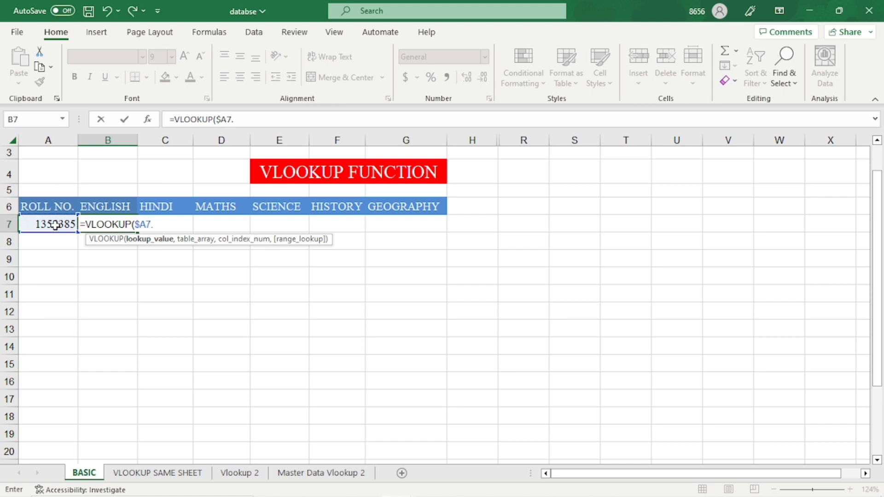
pyautogui.press('BackSpace')
pyautogui.write(',')
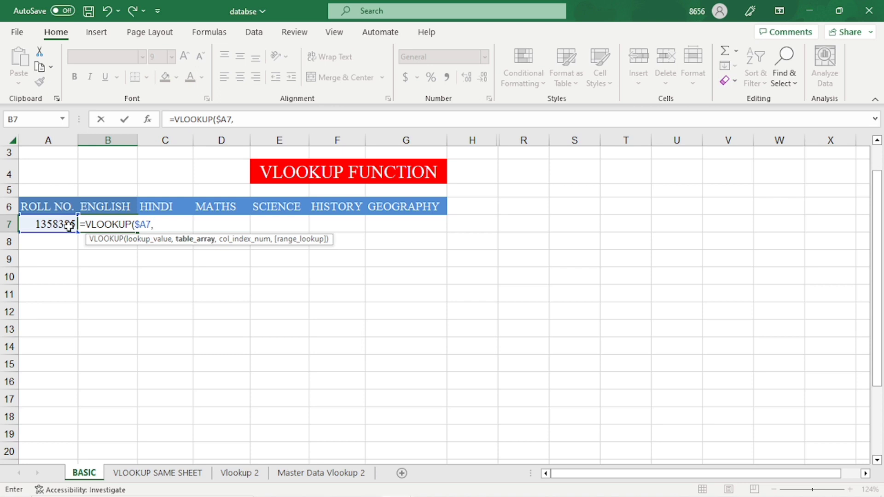
# - Set the formula's table array to $A$1:$G$21 on the VLOOKUP SHEET tab of the VLOOKUP SHEET 2 workbook
pyautogui.click(337, 33)
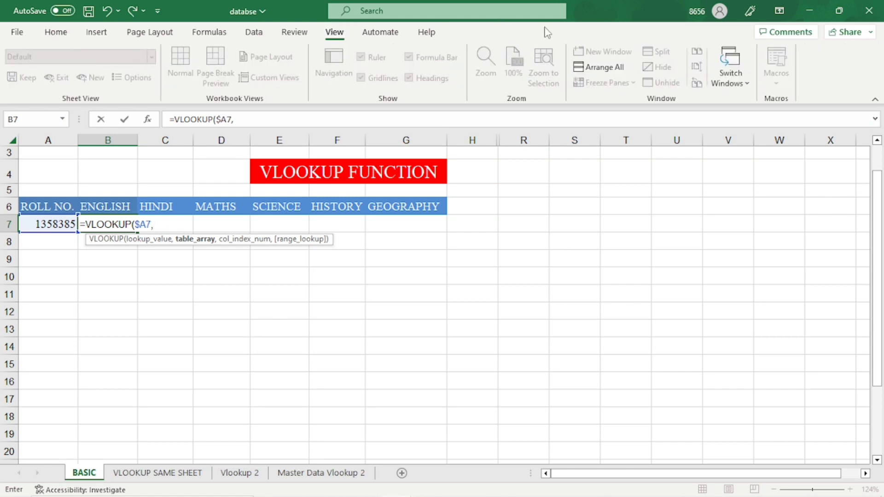
pyautogui.click(745, 85)
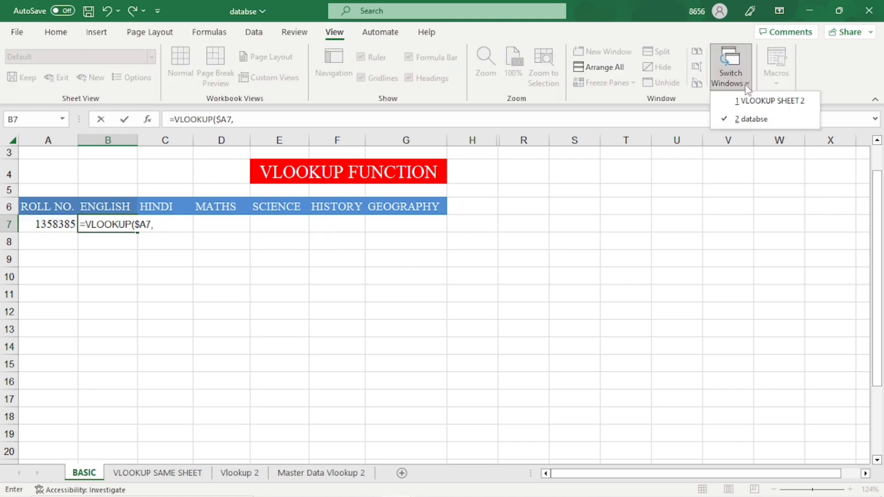
pyautogui.click(764, 101)
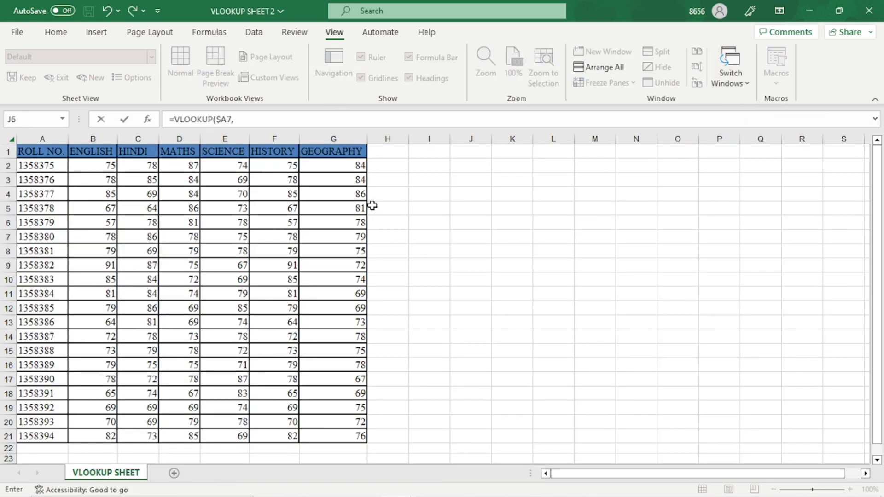
pyautogui.click(37, 151)
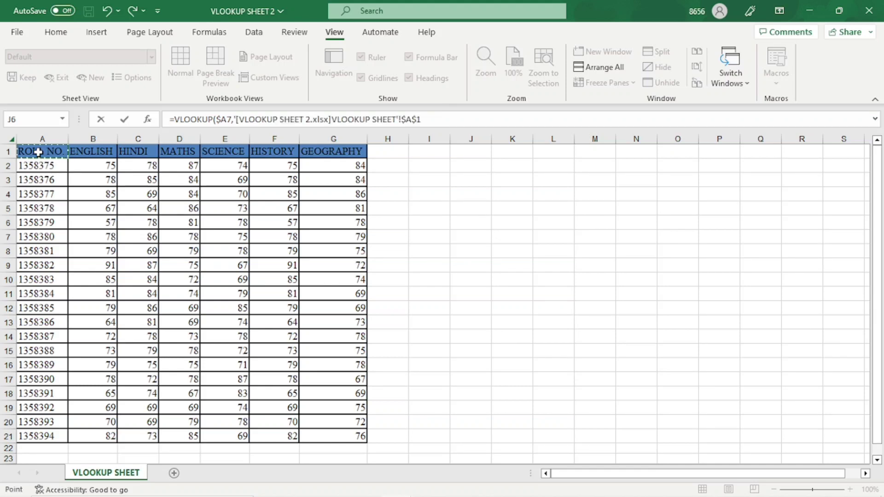
pyautogui.hotkey('ctrl', 'shift', 'Down')
pyautogui.hotkey('ctrl', 'shift', 'Right')
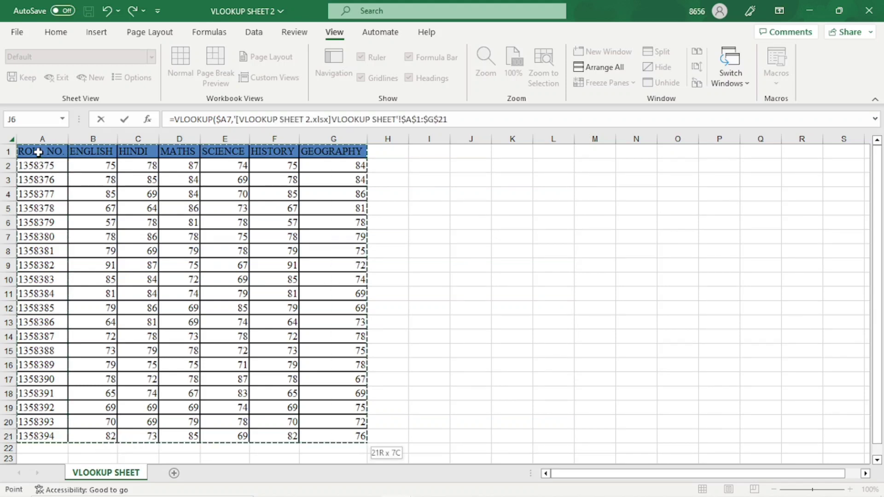
pyautogui.click(451, 121)
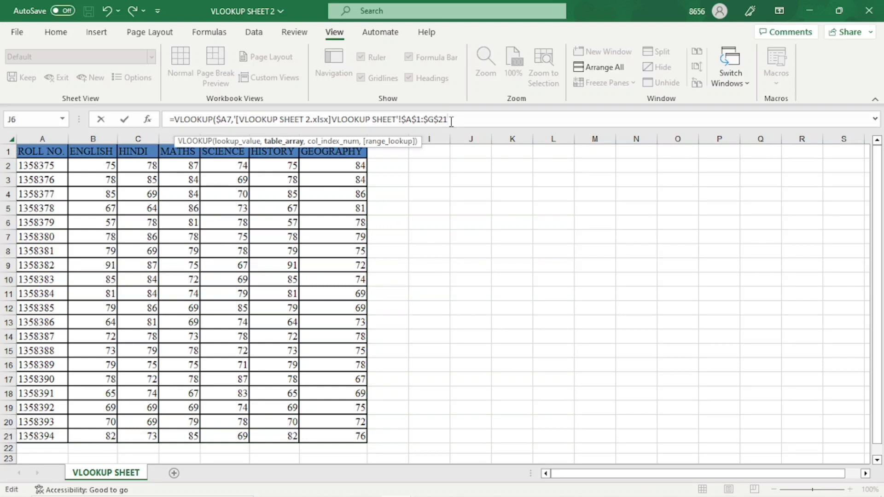
pyautogui.write(',')
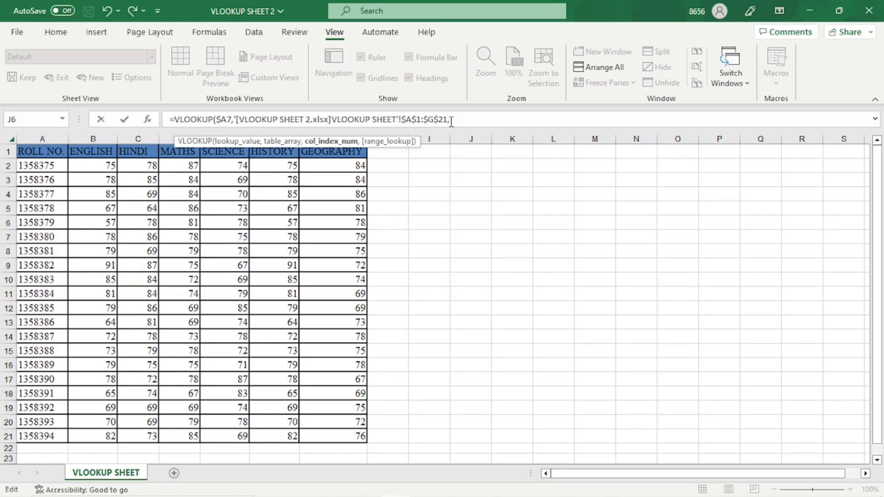
# - Add a COLUMNS function as the column index, spanning header cells A1:B1 of the VLOOKUP SHEET 2 workbook
pyautogui.write('COLUM')
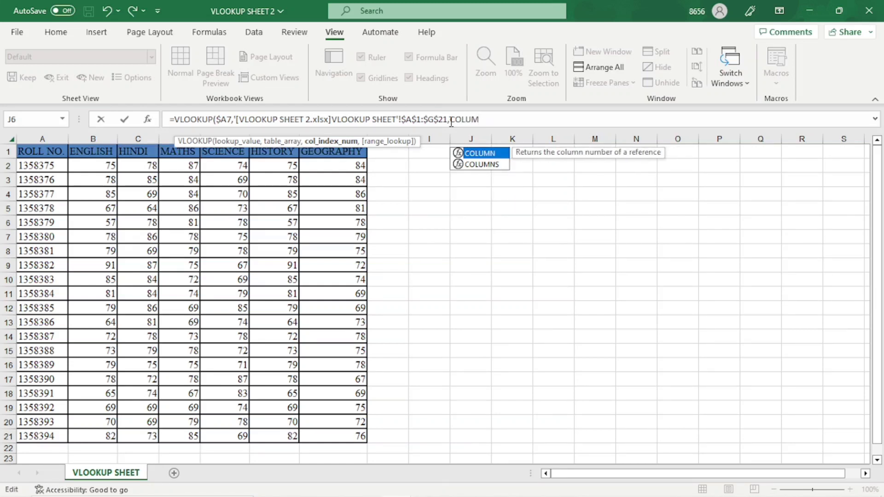
pyautogui.write('NS')
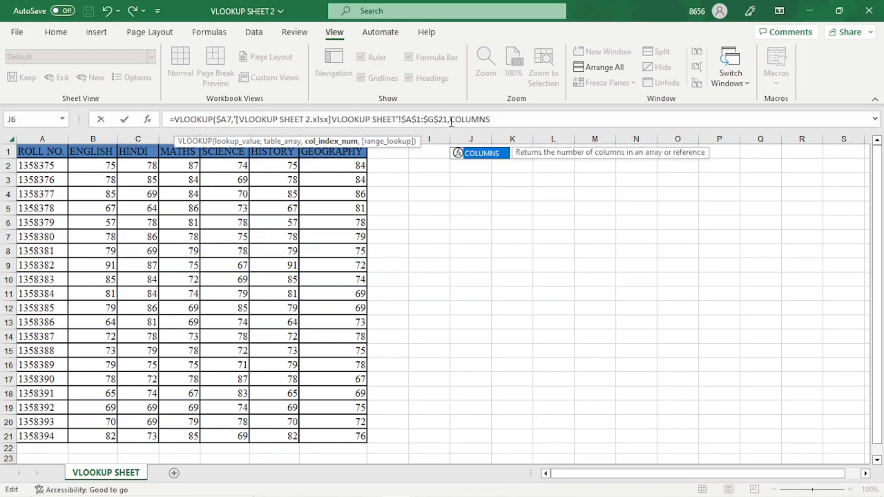
pyautogui.write('(')
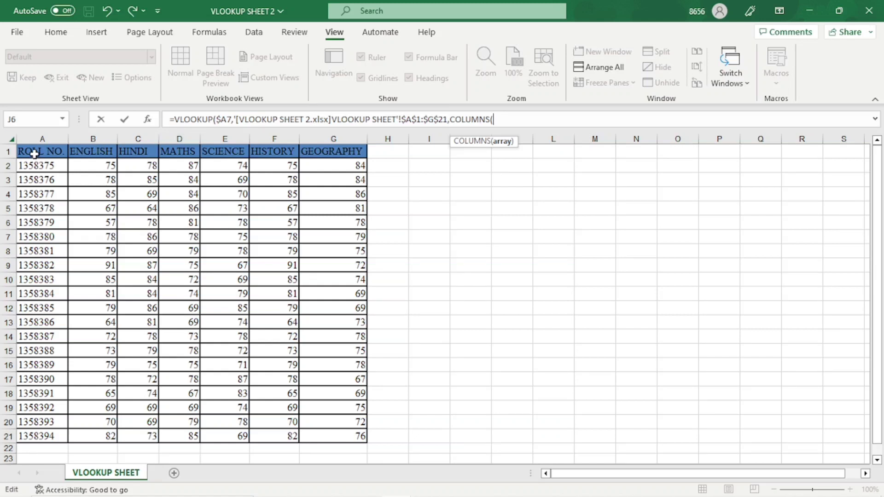
pyautogui.moveTo(34, 153); pyautogui.dragTo(96, 152)
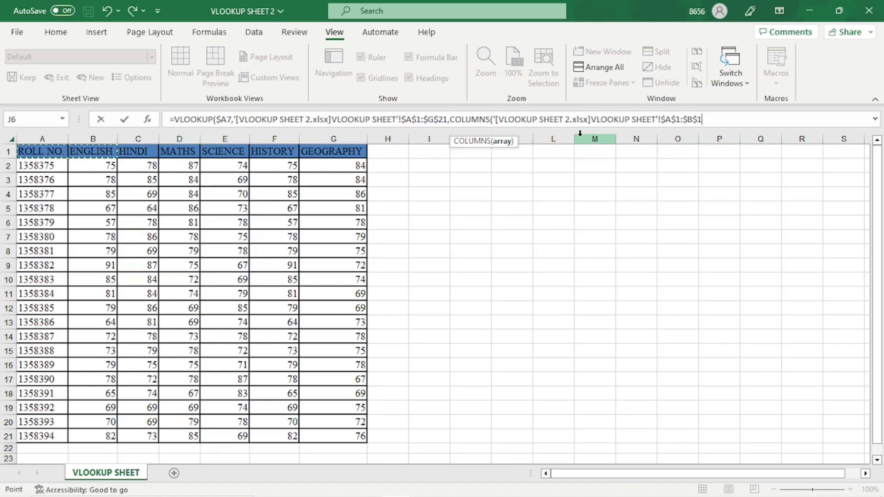
# - Reduce the COLUMNS range's locking to $A1:B1 and close the function
pyautogui.click(678, 120)
pyautogui.press('BackSpace')
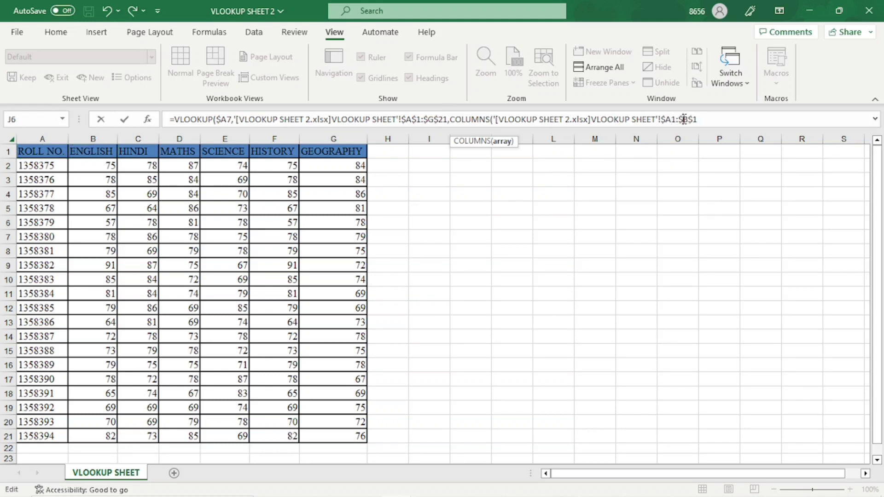
pyautogui.click(685, 120)
pyautogui.press('BackSpace')
pyautogui.click(690, 120)
pyautogui.press('BackSpace')
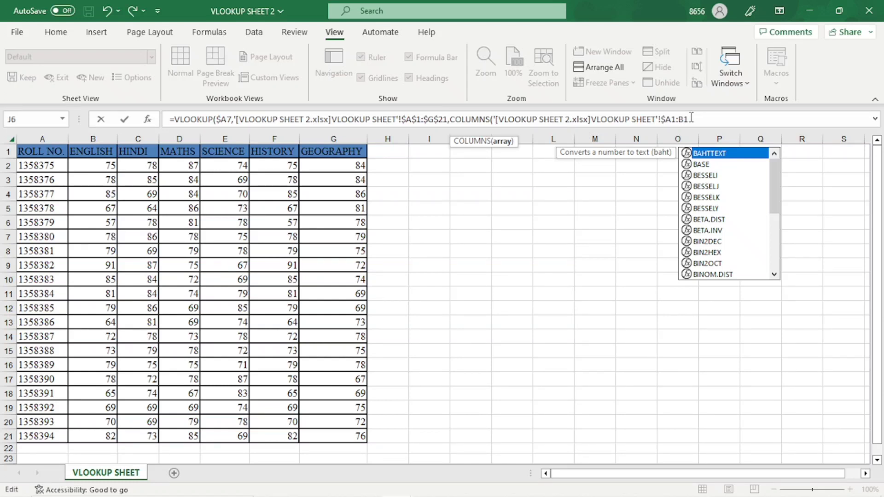
pyautogui.click(690, 119)
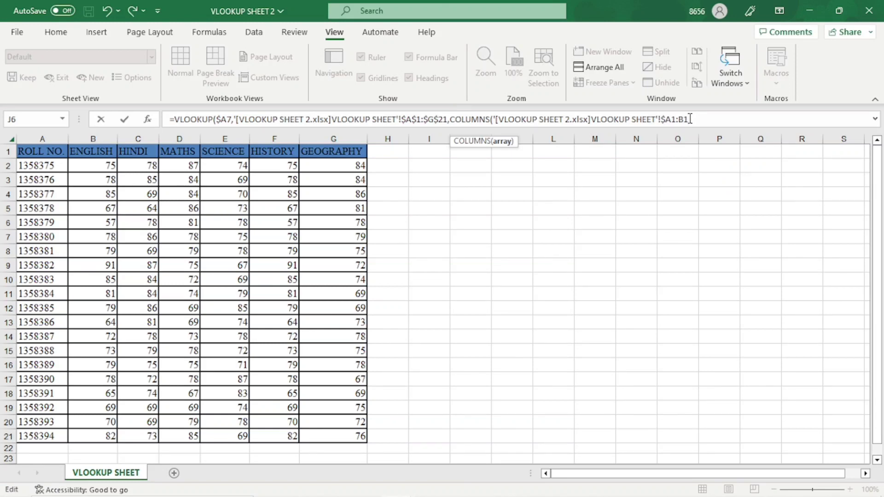
pyautogui.write(')')
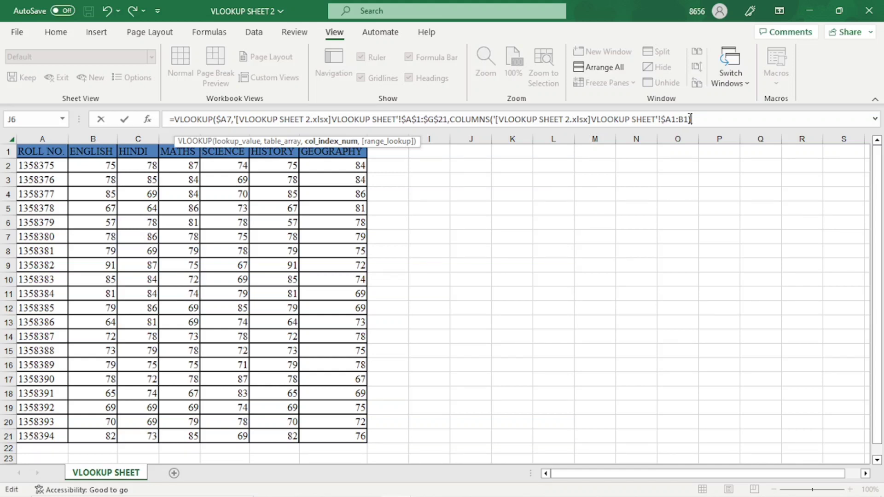
# - Finish B7's VLOOKUP formula with 0 for an exact match
pyautogui.write(',')
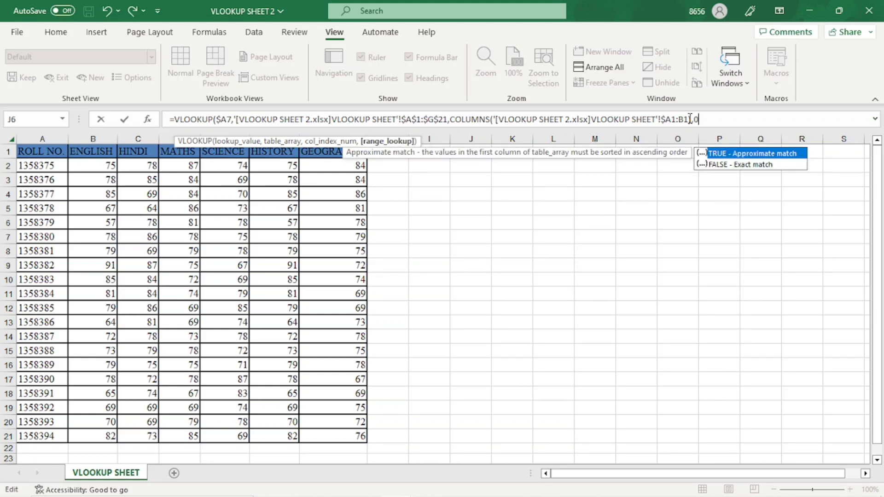
pyautogui.write('0)')
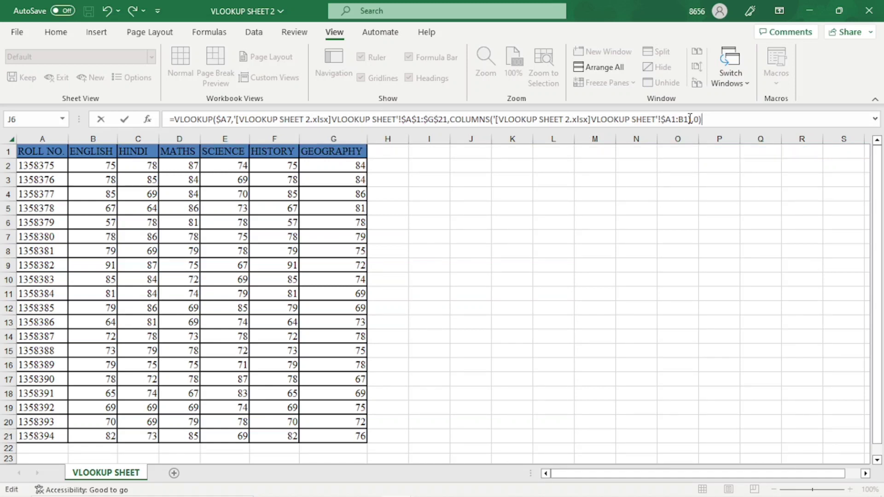
pyautogui.press('Return')
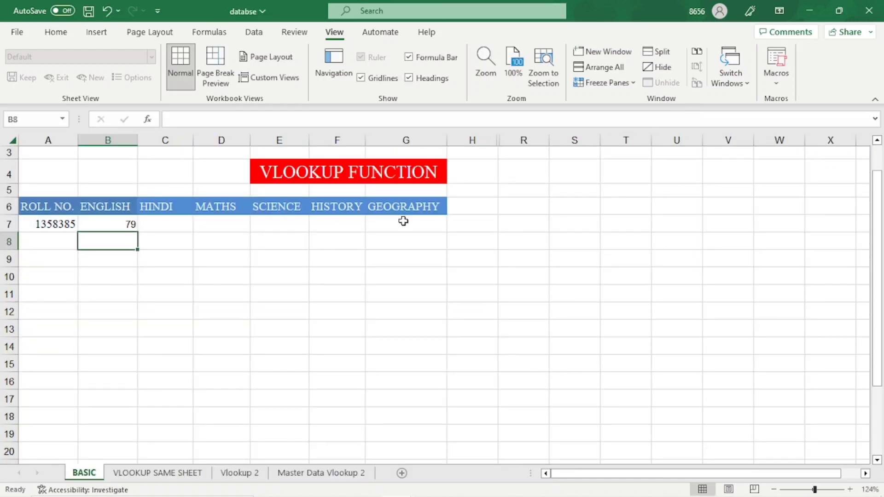
# - Compare B7's English mark and its formula with the same roll number's row in the VLOOKUP SHEET 2 workbook
pyautogui.click(116, 225)
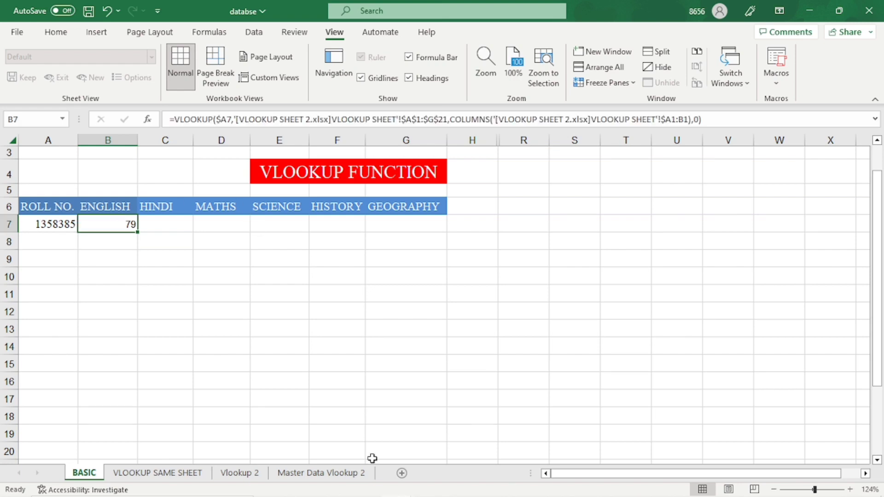
pyautogui.moveTo(442, 496)
pyautogui.click(407, 490)
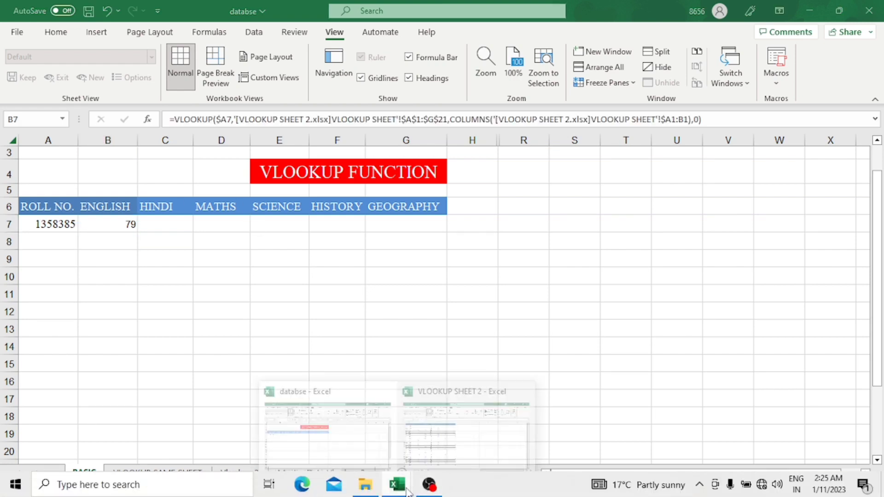
pyautogui.click(466, 438)
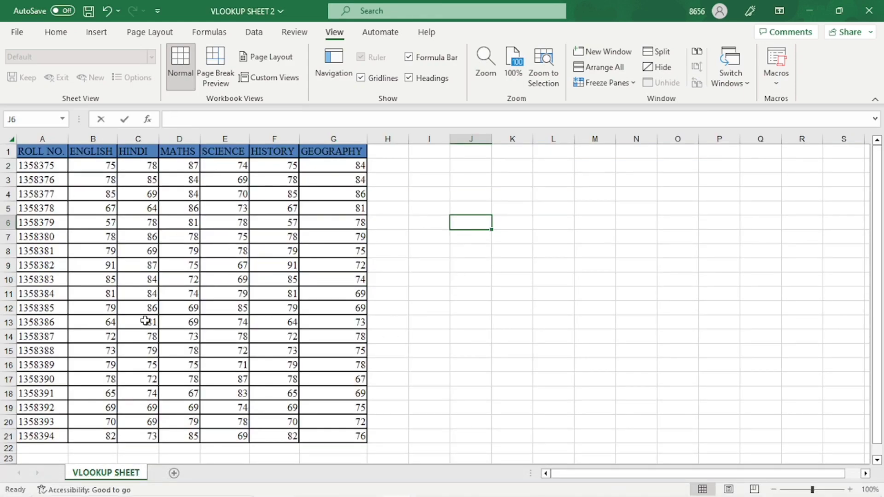
pyautogui.click(739, 85)
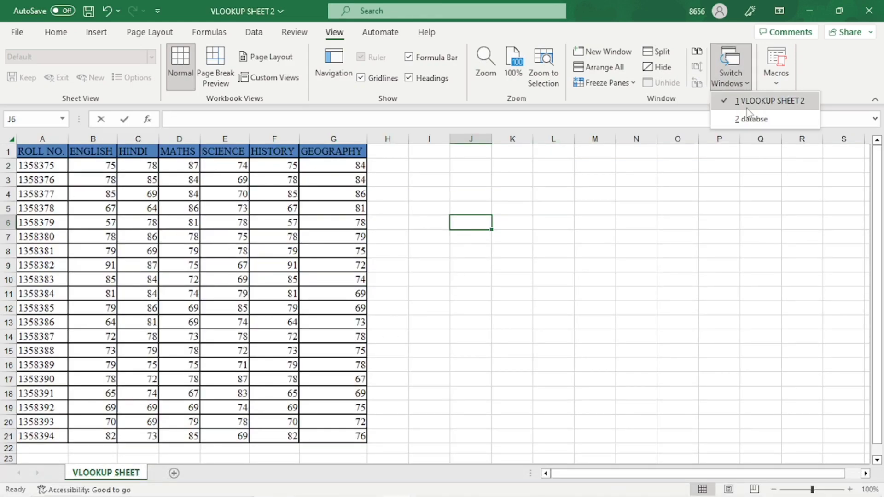
pyautogui.click(742, 119)
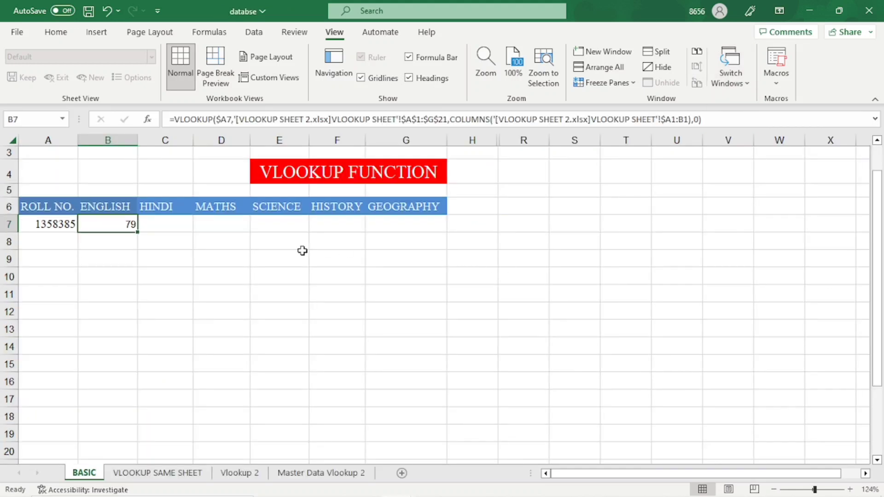
pyautogui.click(733, 87)
pyautogui.click(760, 99)
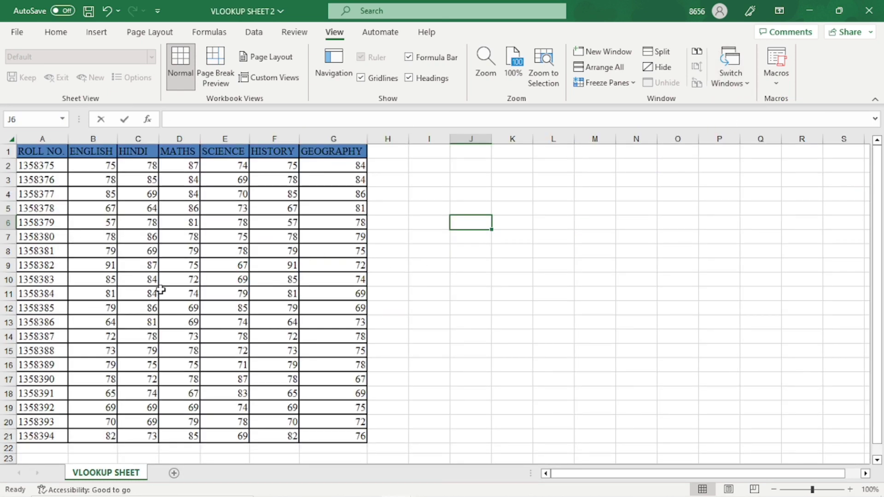
# - Return to the databse workbook and fill B7's VLOOKUP formula across the remaining subjects through G7
pyautogui.click(731, 76)
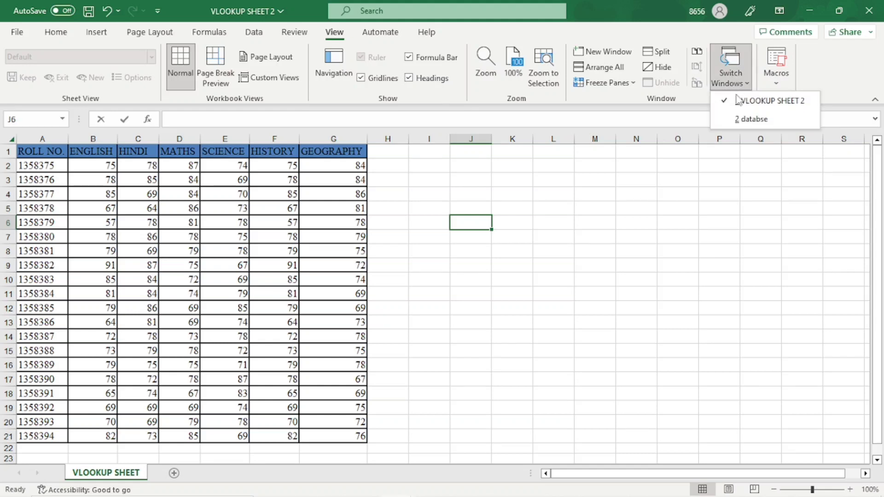
pyautogui.click(749, 119)
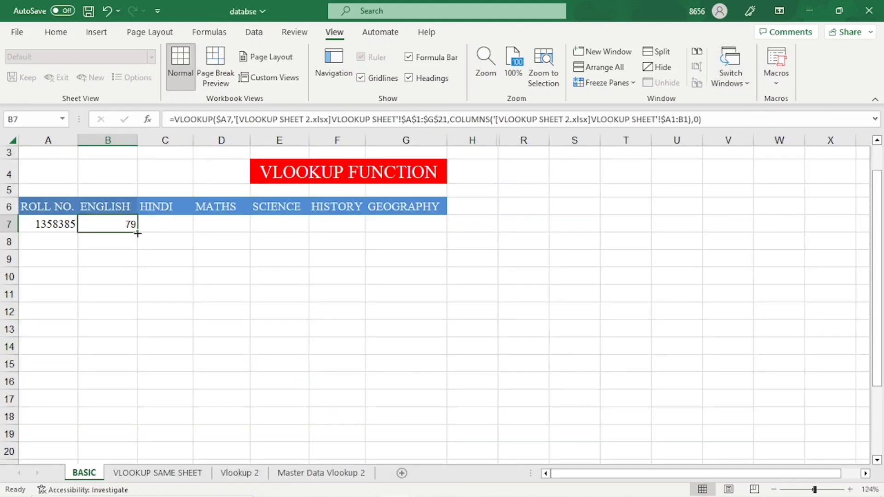
pyautogui.moveTo(138, 234); pyautogui.dragTo(413, 224)
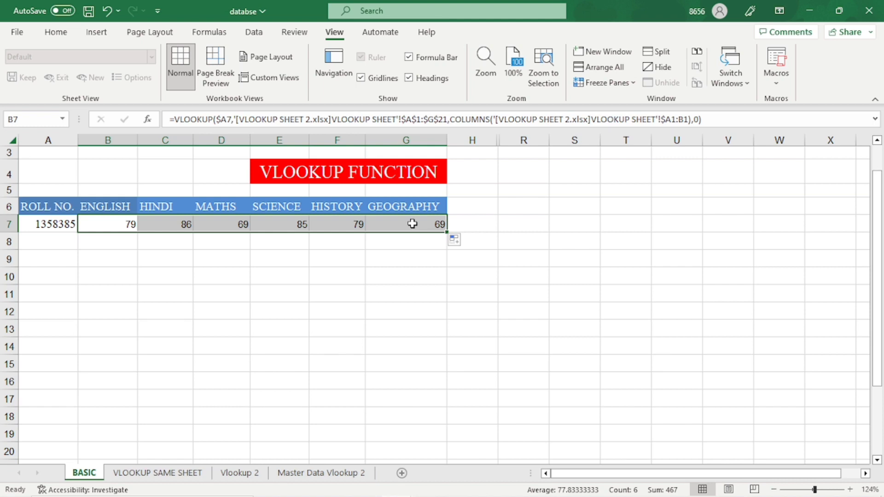
# - Check the filled subject marks in C7:G7 against the matching roll number's row in the VLOOKUP SHEET 2 workbook
pyautogui.click(739, 88)
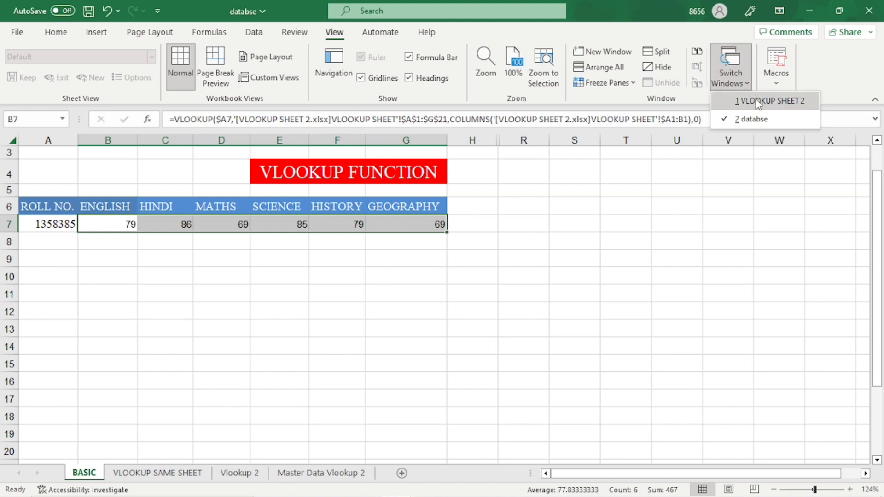
pyautogui.click(759, 102)
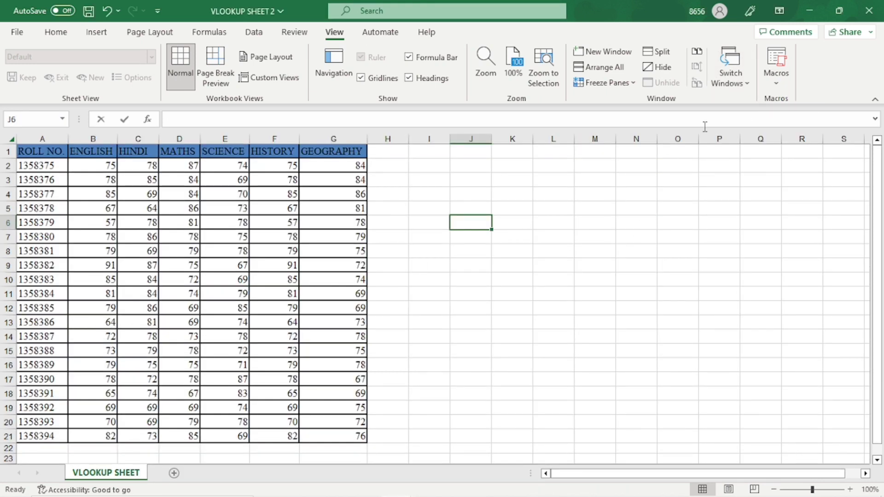
pyautogui.click(729, 83)
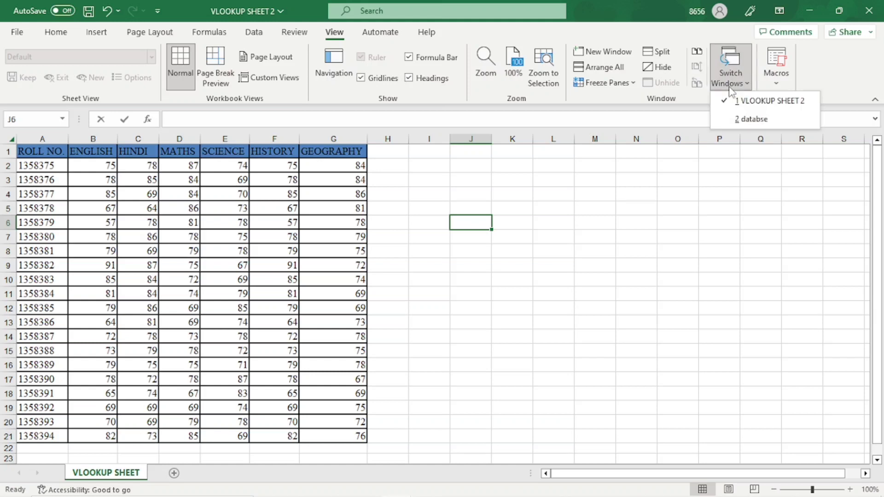
pyautogui.click(744, 120)
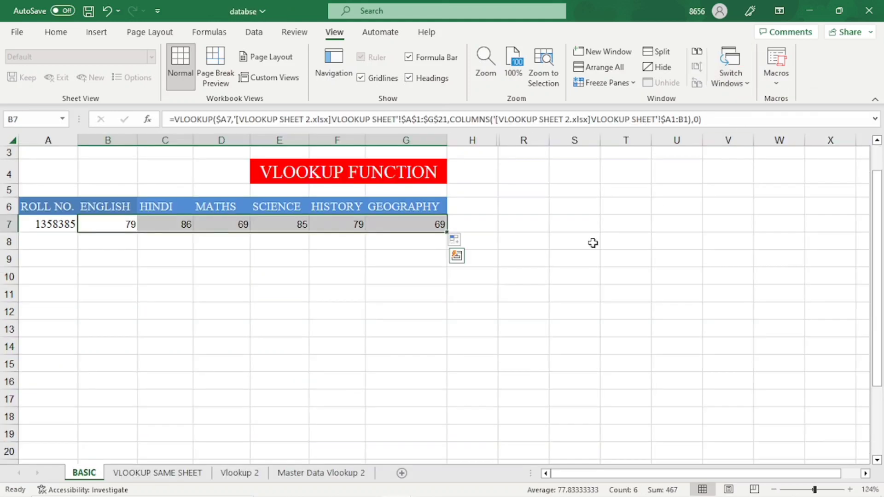
pyautogui.click(424, 247)
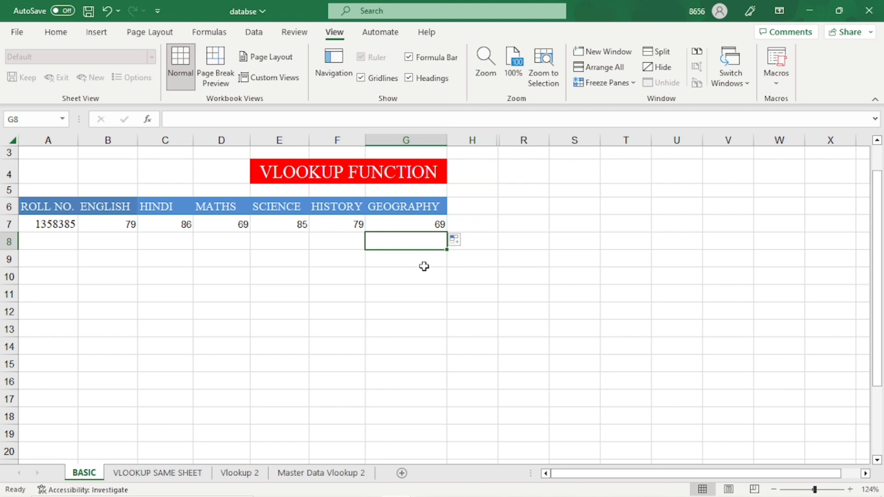
pyautogui.click(424, 266)
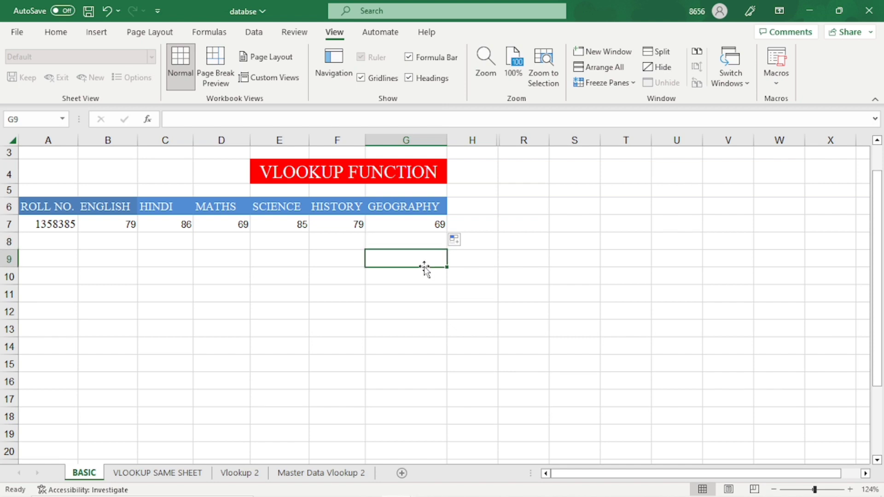